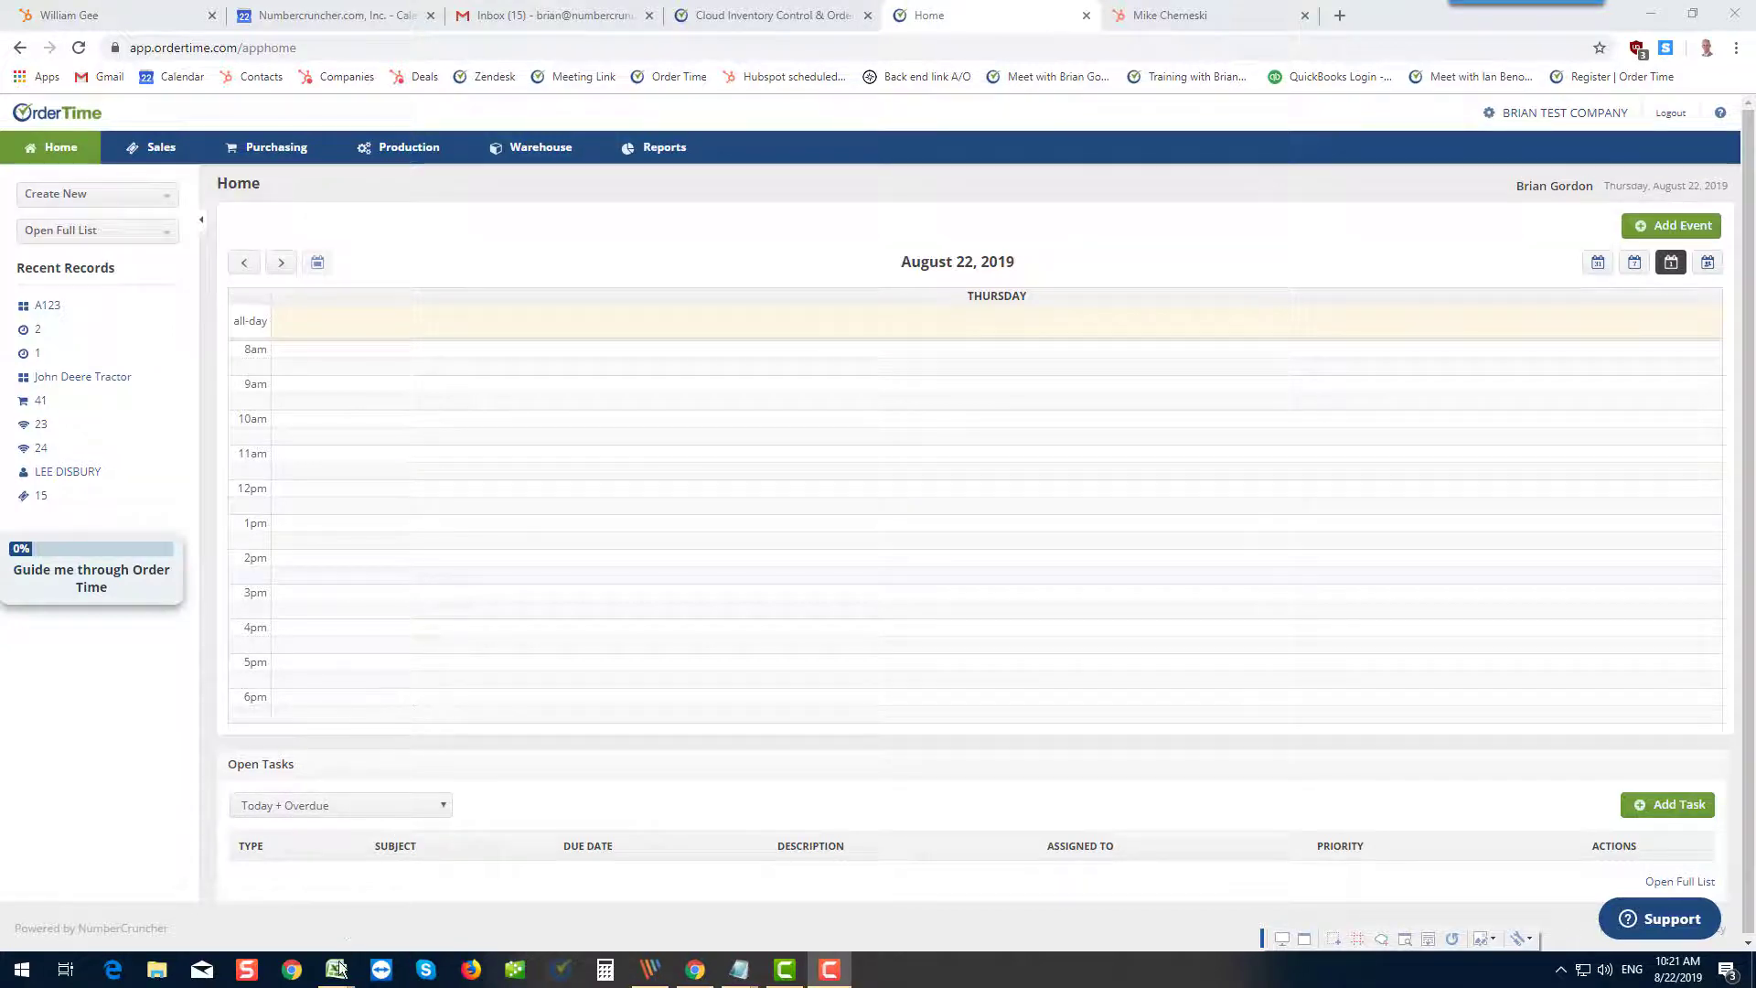
Bring up the test item import.csv spreadsheet from Excel on the taskbar.
mouse_move(337, 971)
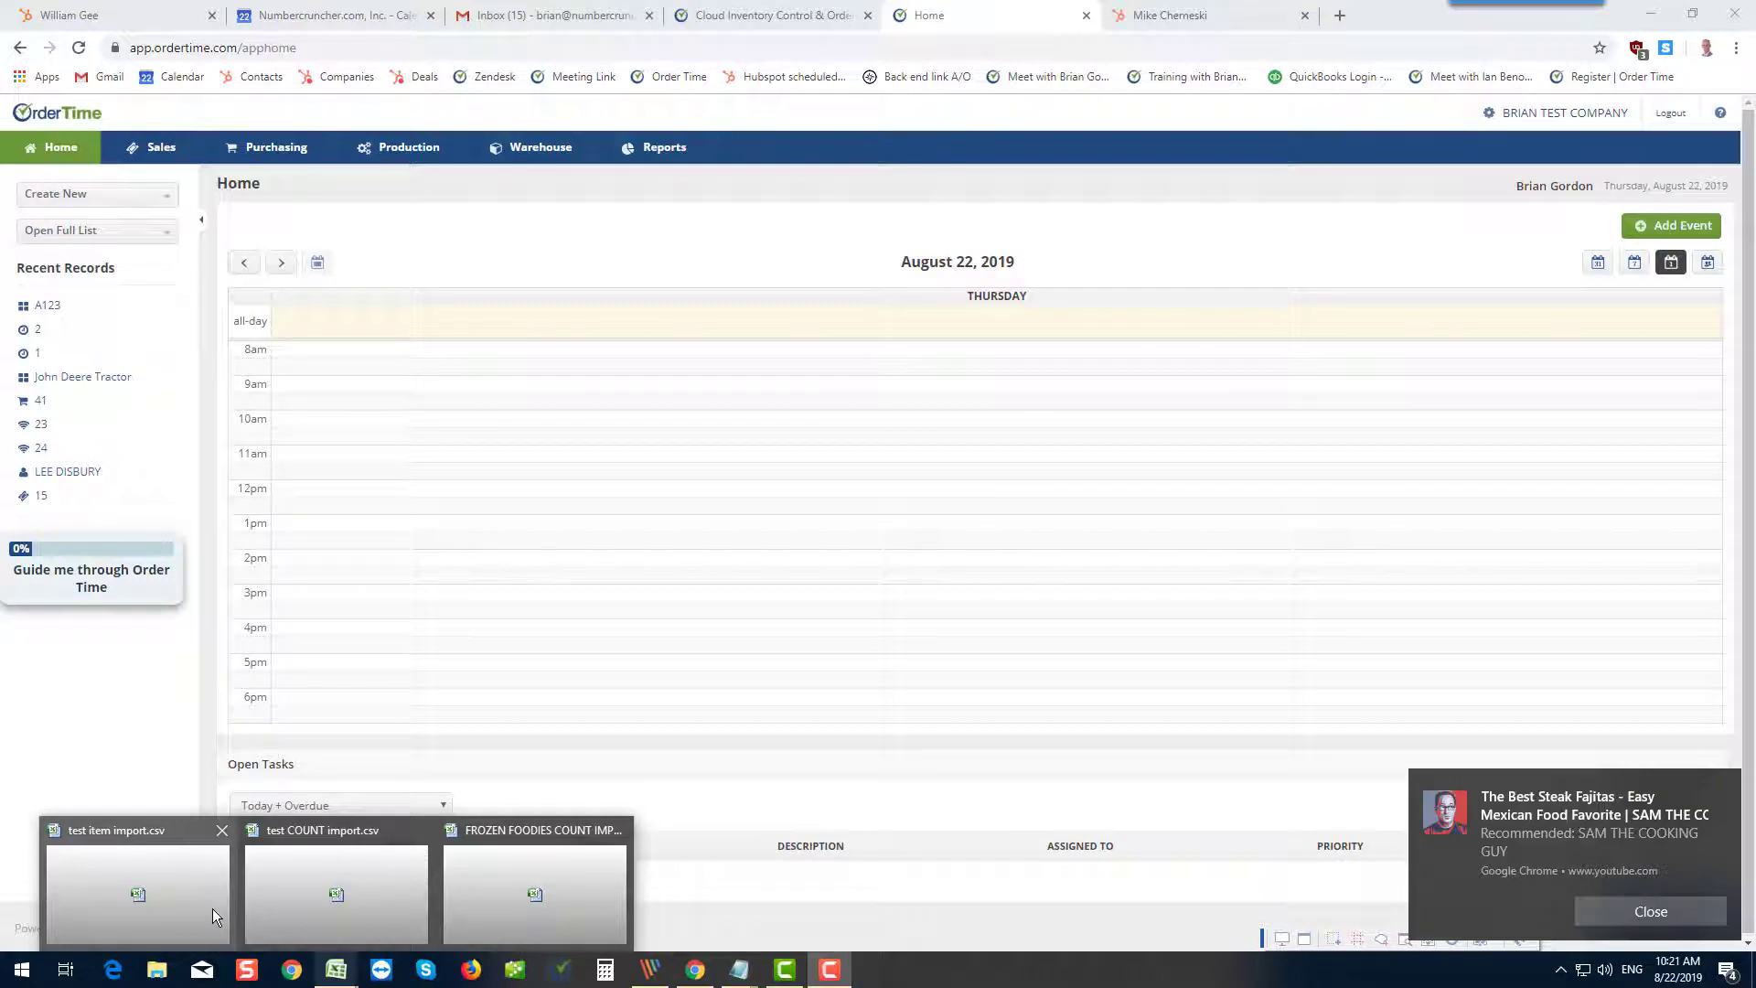
left_click(173, 893)
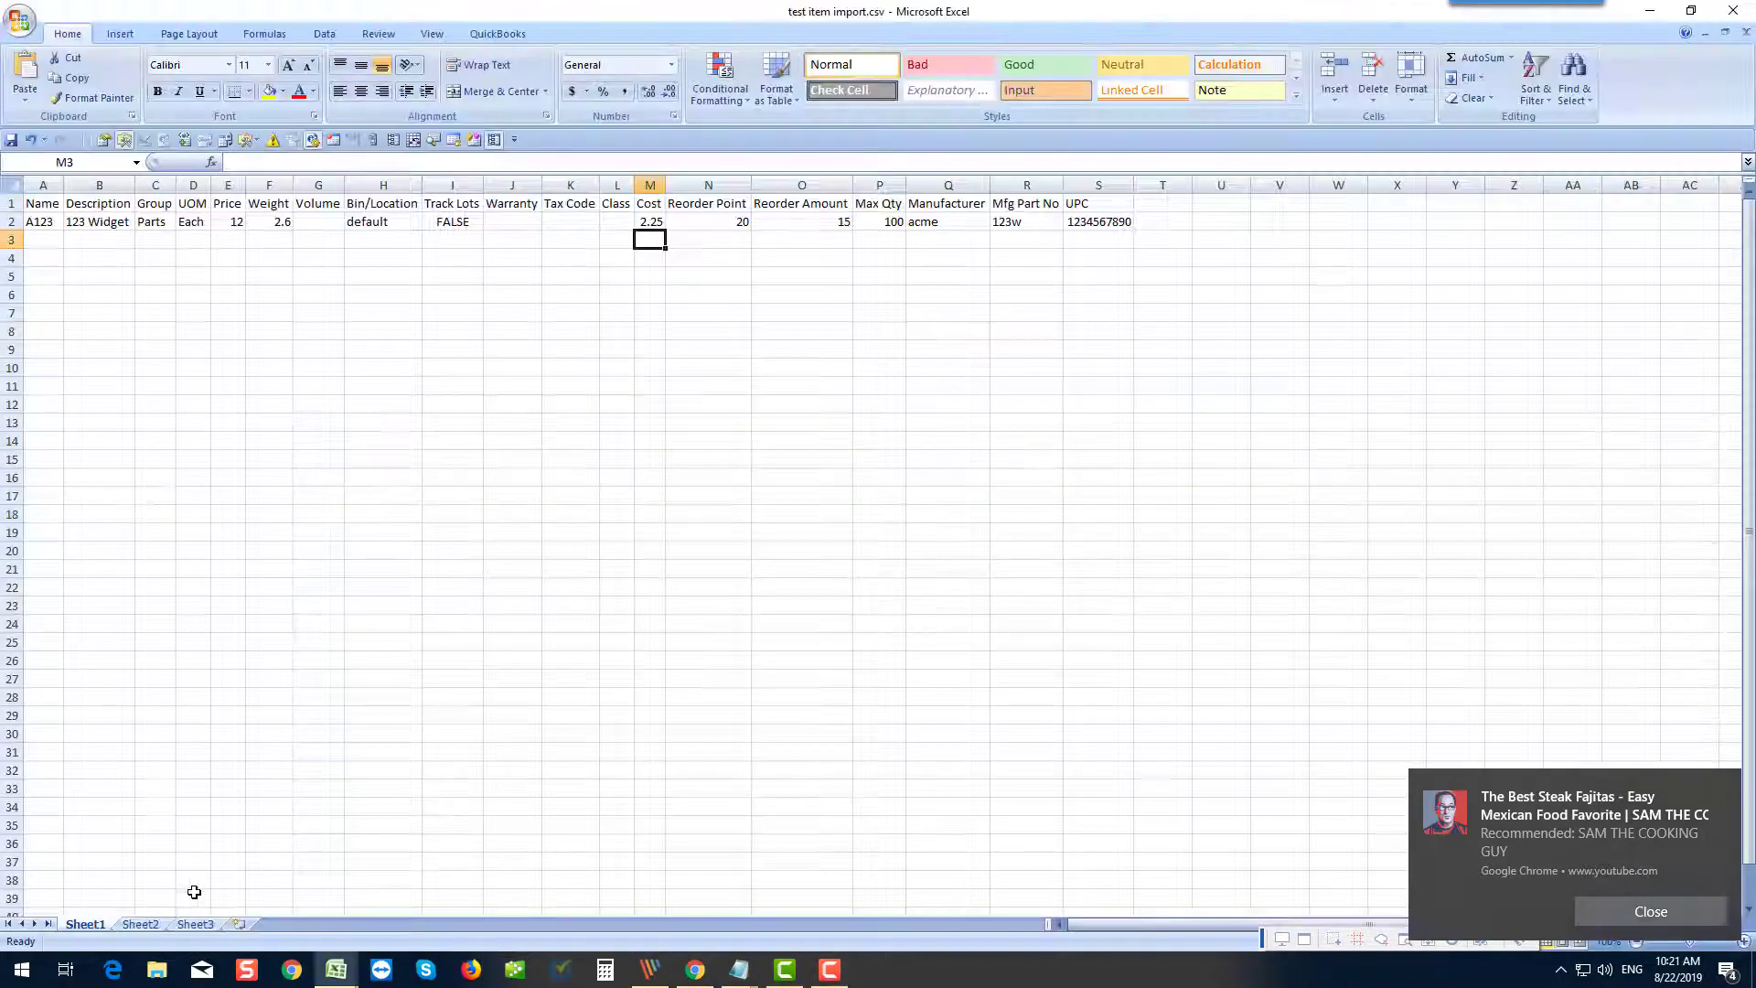
left_click(1620, 910)
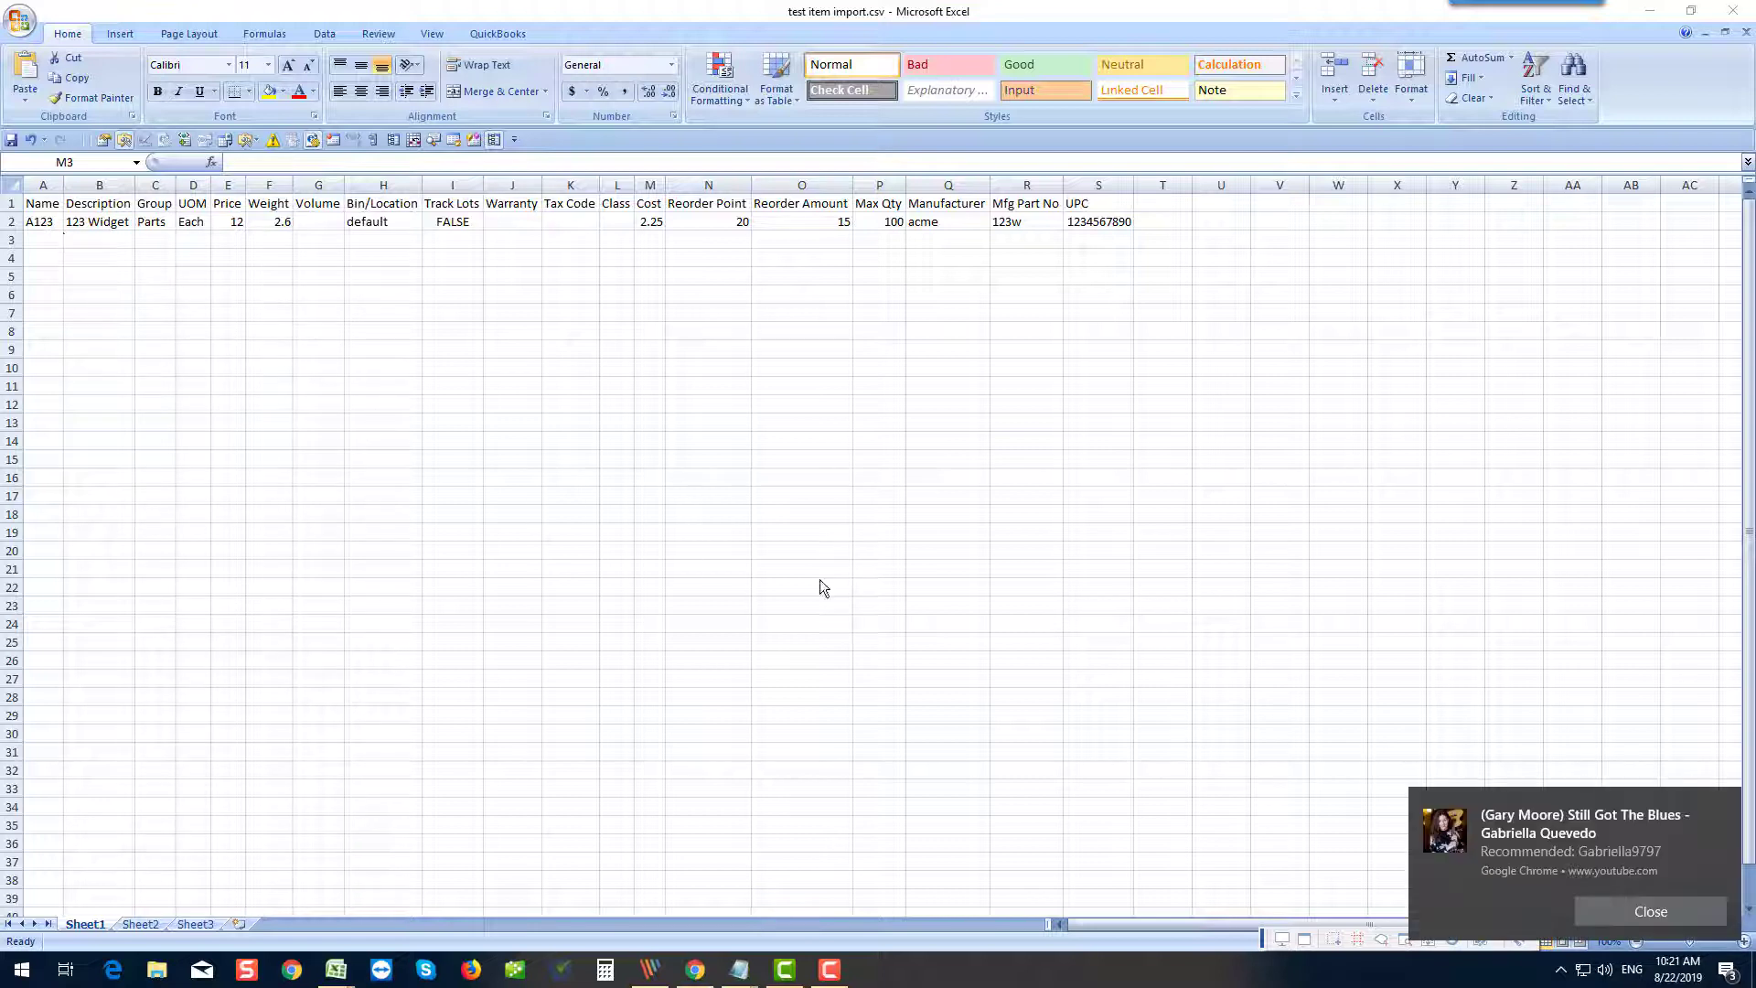
left_click(1623, 913)
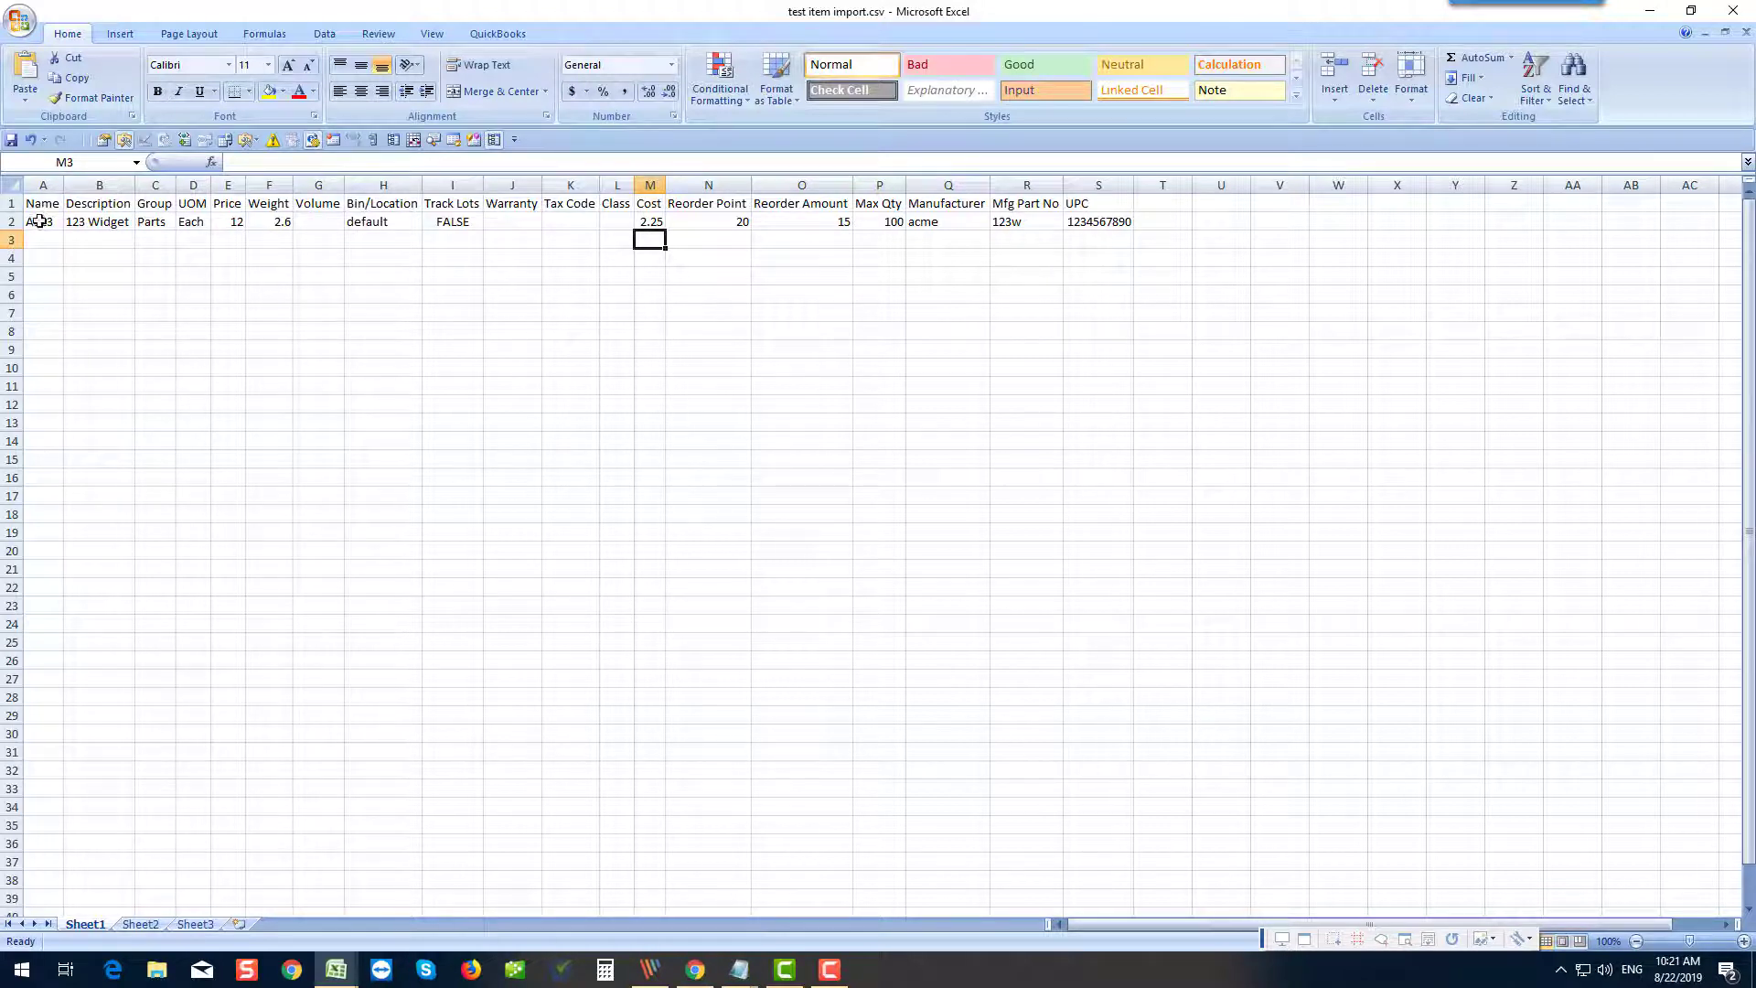
Start row 3 with a placeholder name and the description '456 Straw' in B3.
left_click(42, 241)
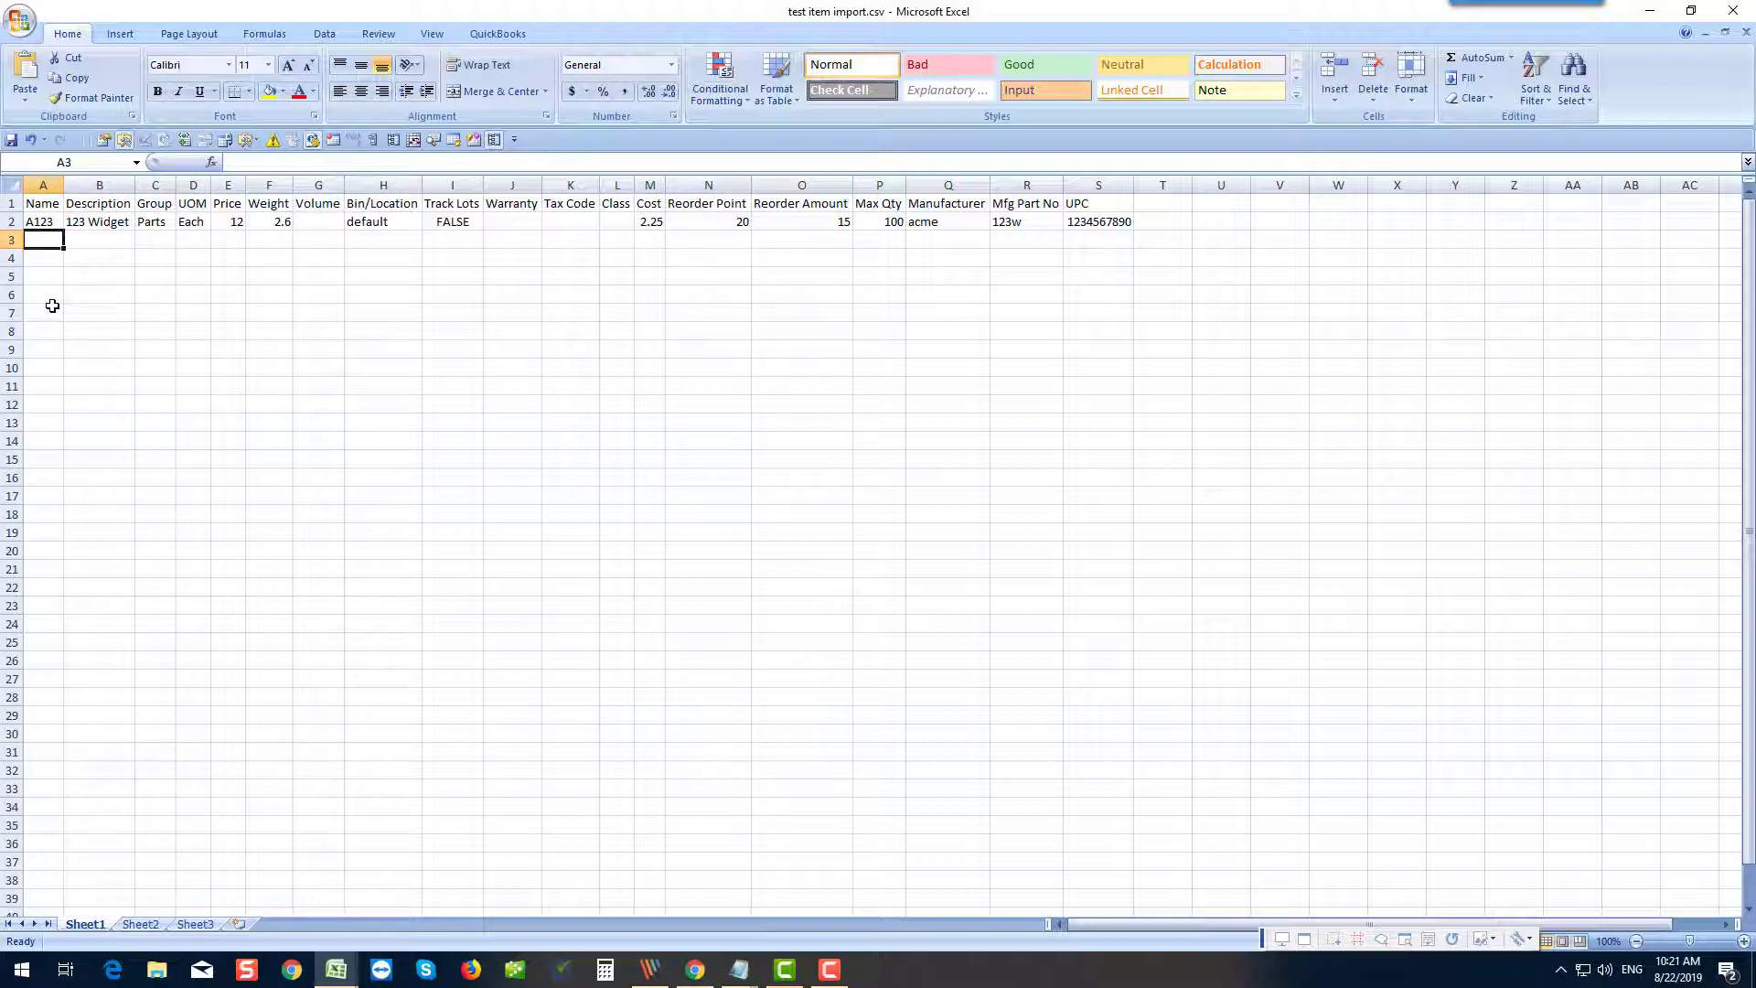
type("B")
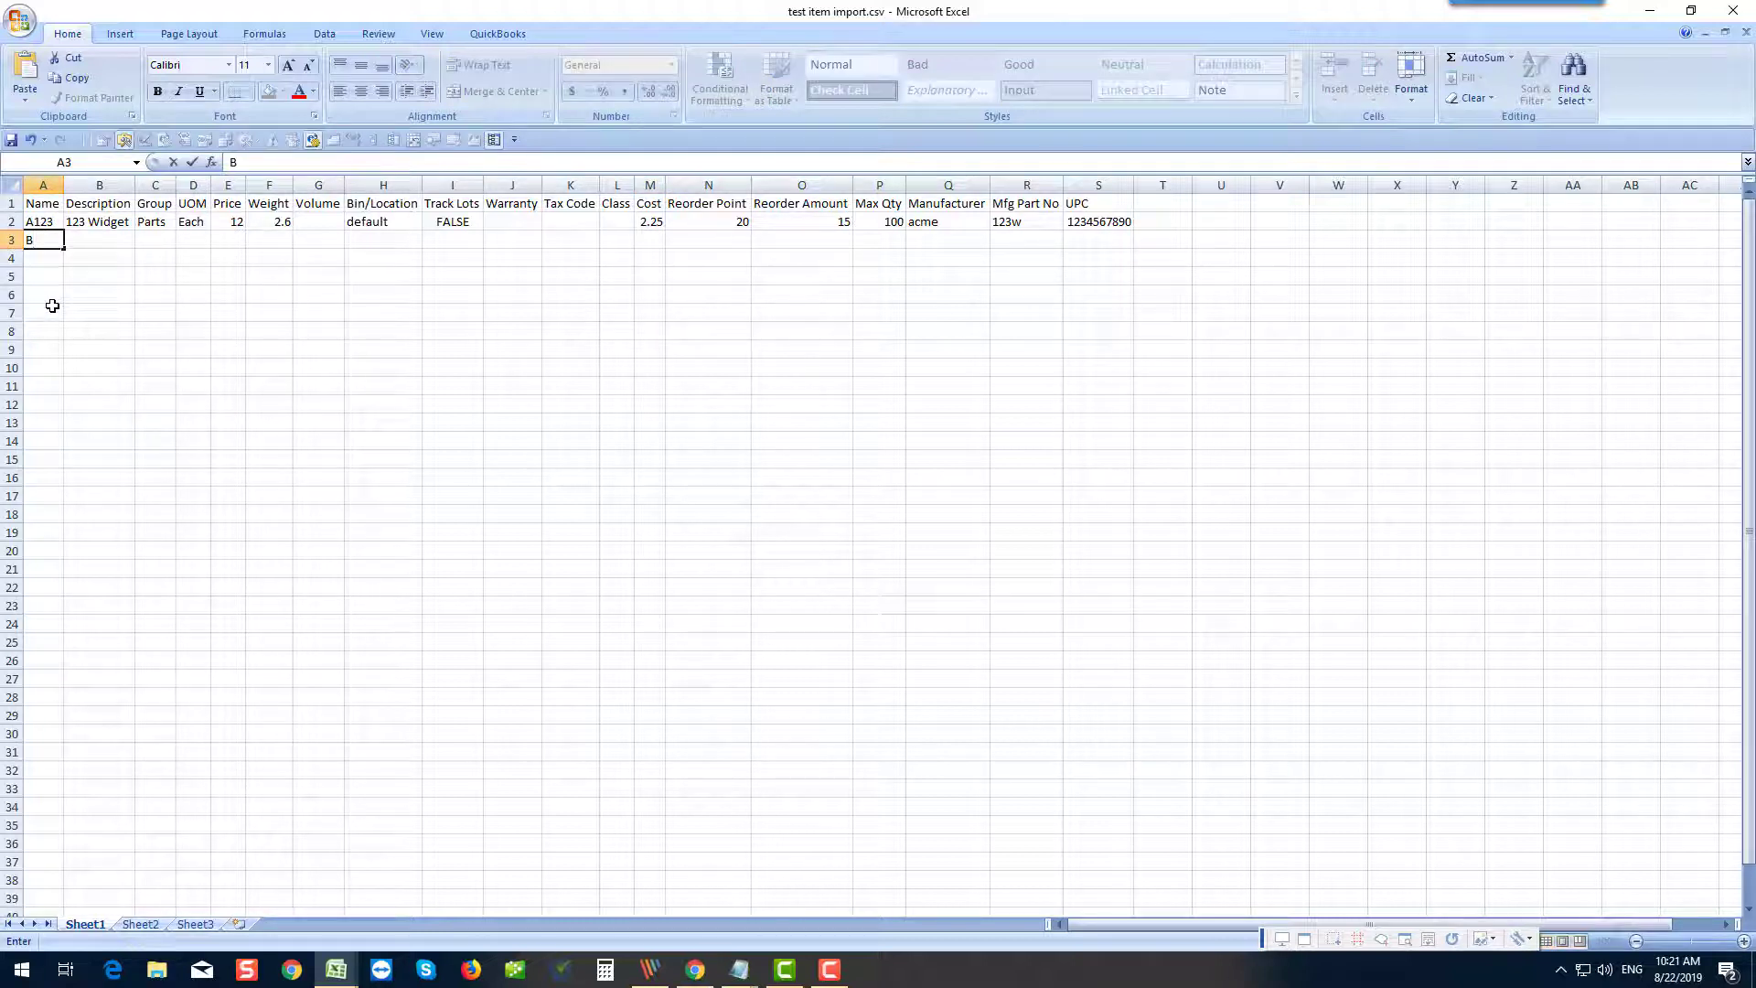
type("123")
left_click(92, 222)
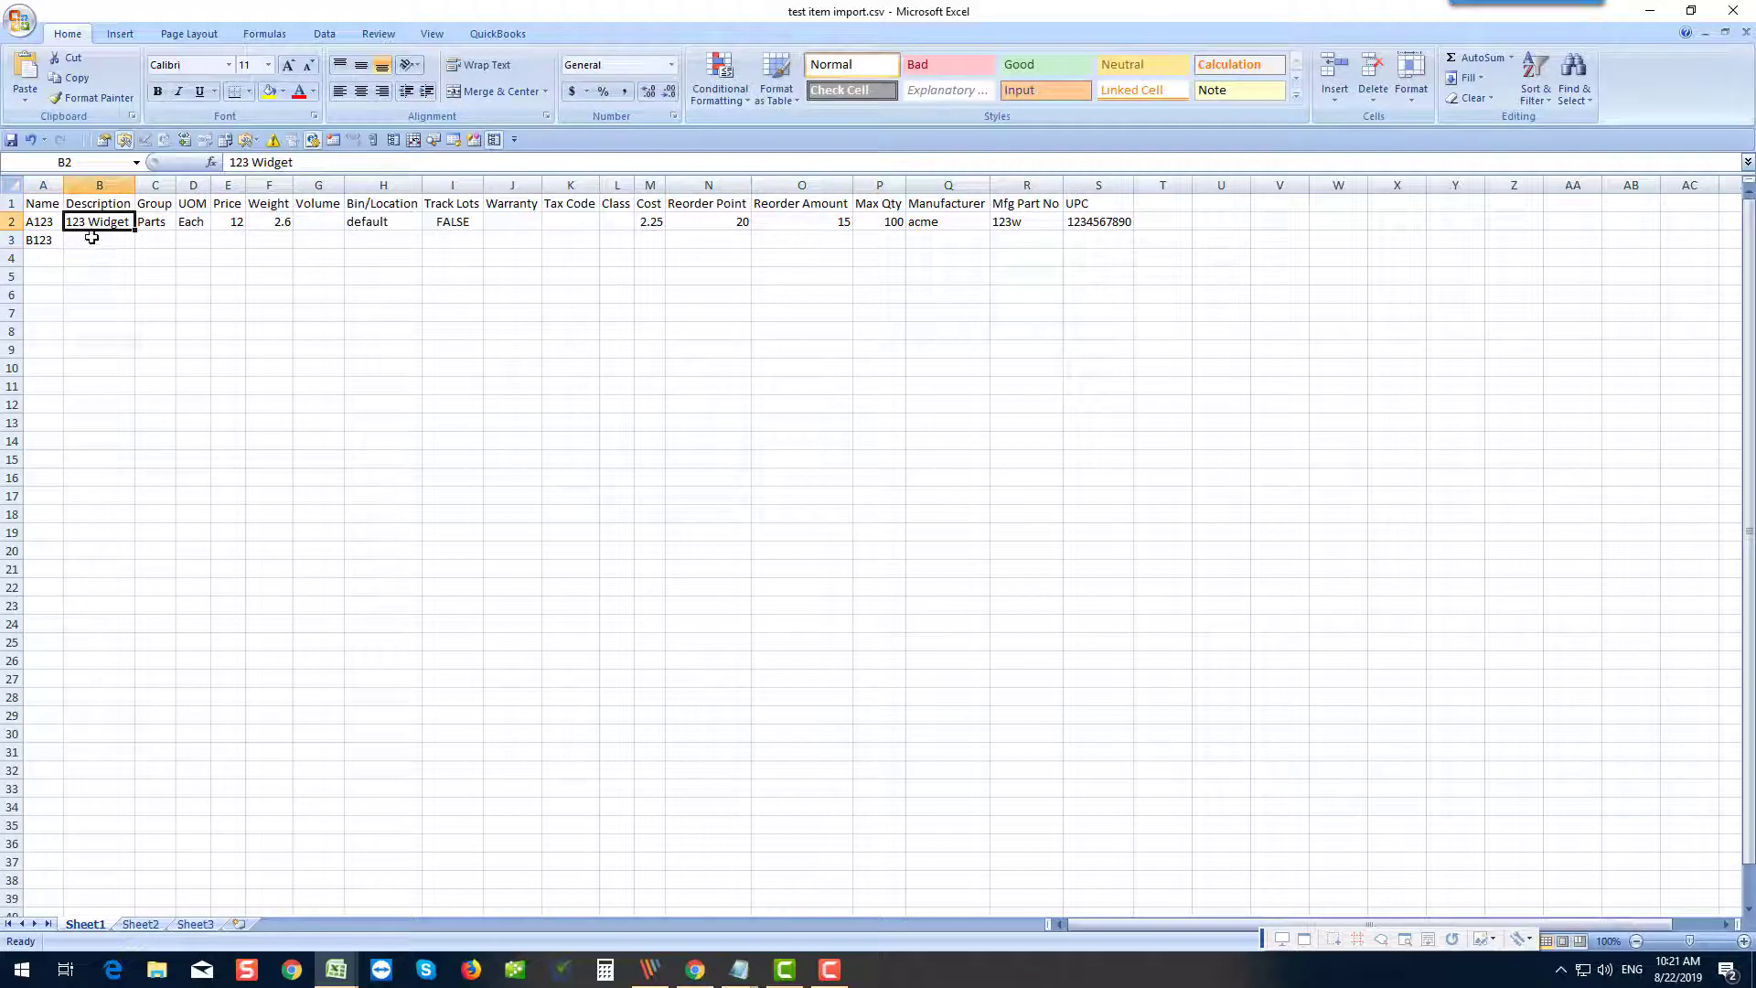
left_click(92, 239)
type("1")
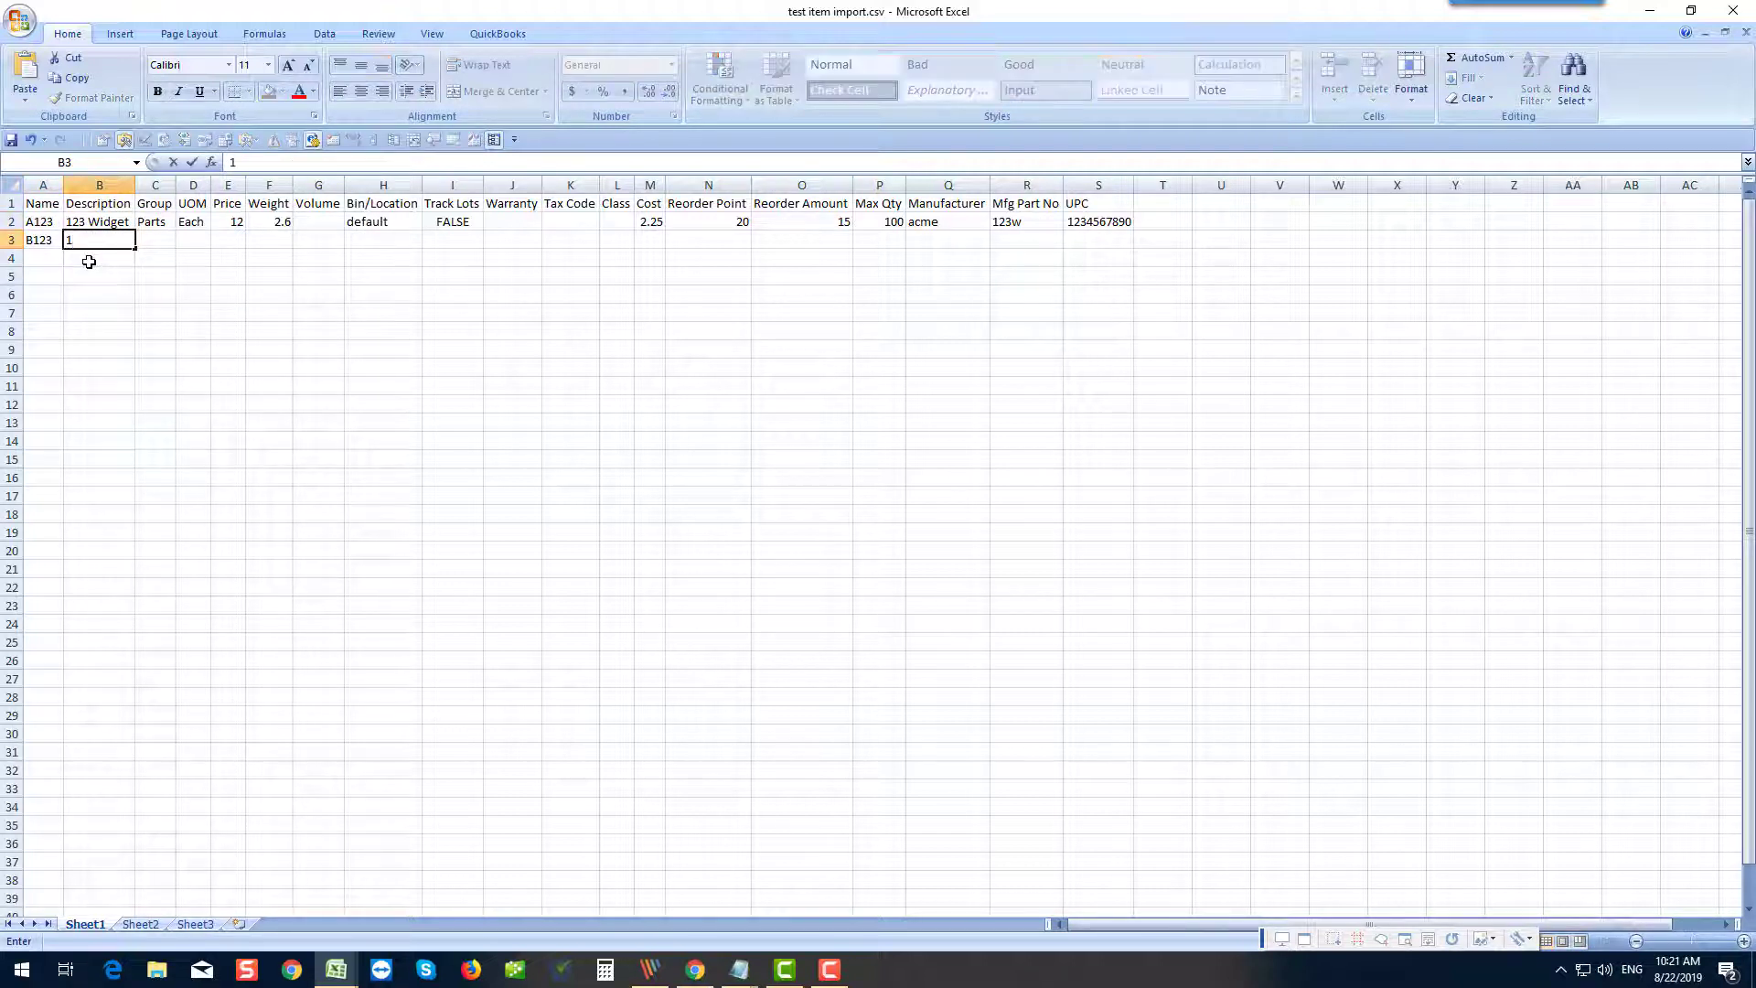
key("BackSpace")
type("456 STR")
key("BackSpace")
key("BackSpace")
type("traw")
key("Left")
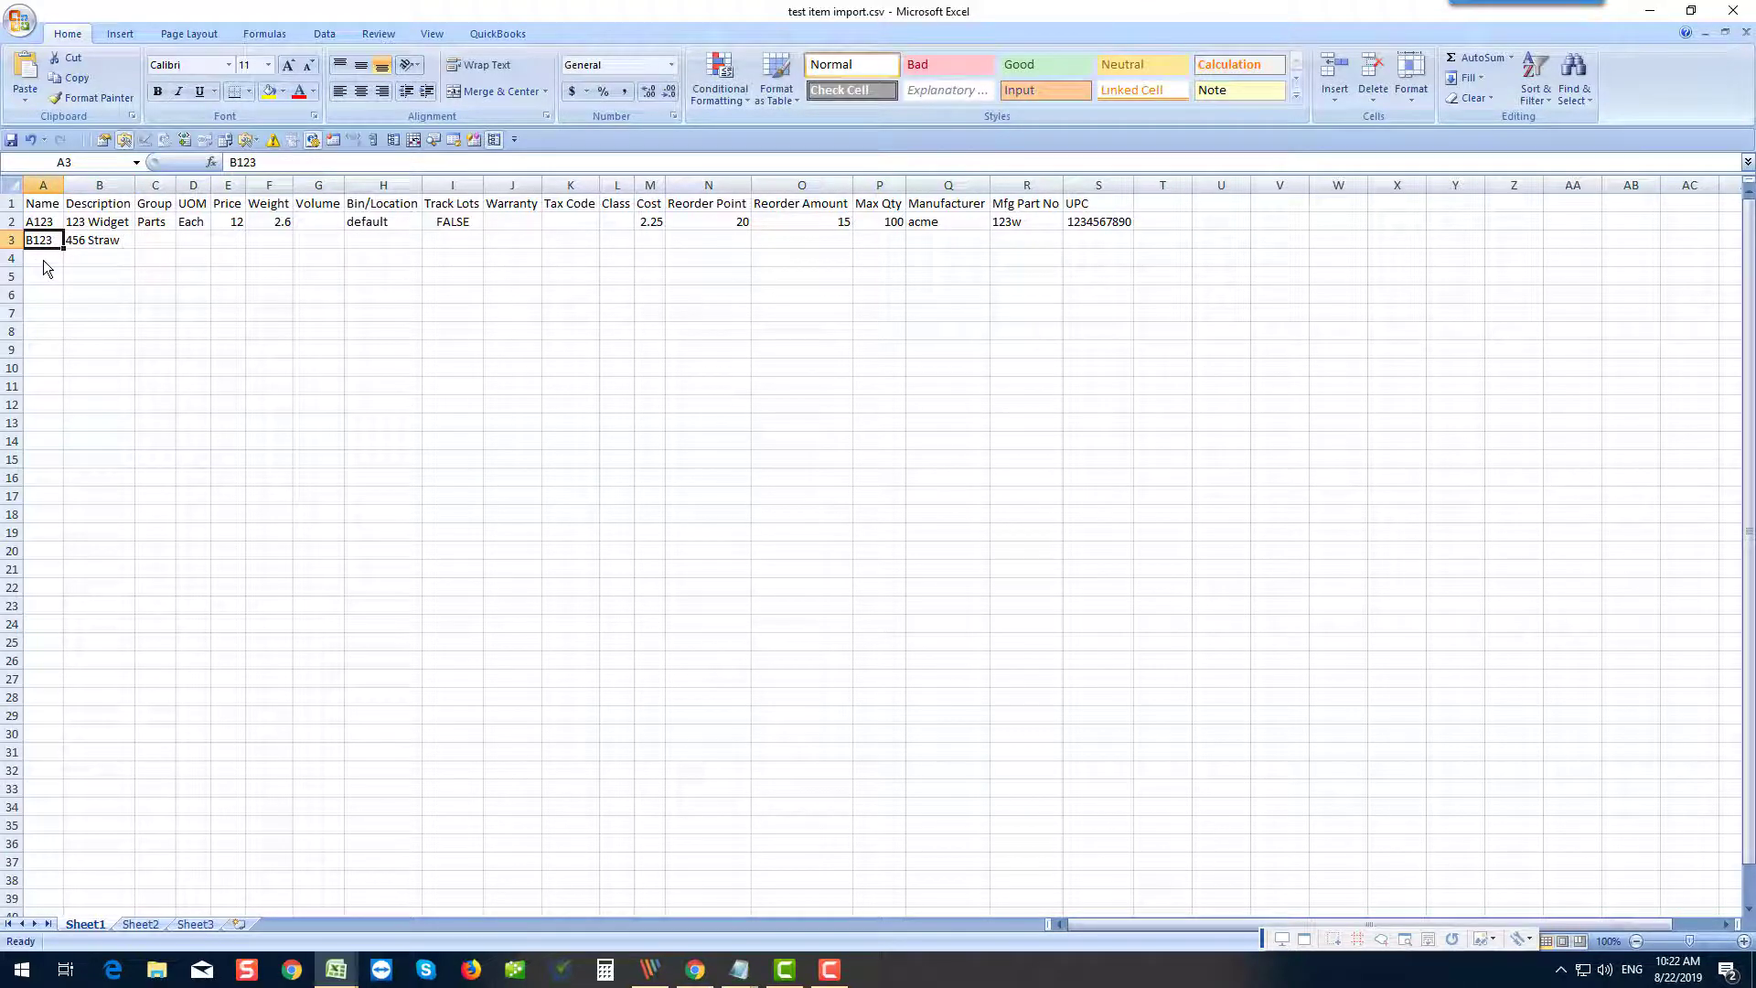
Set the row's item name to S456, group Parts and unit Each.
type("s456")
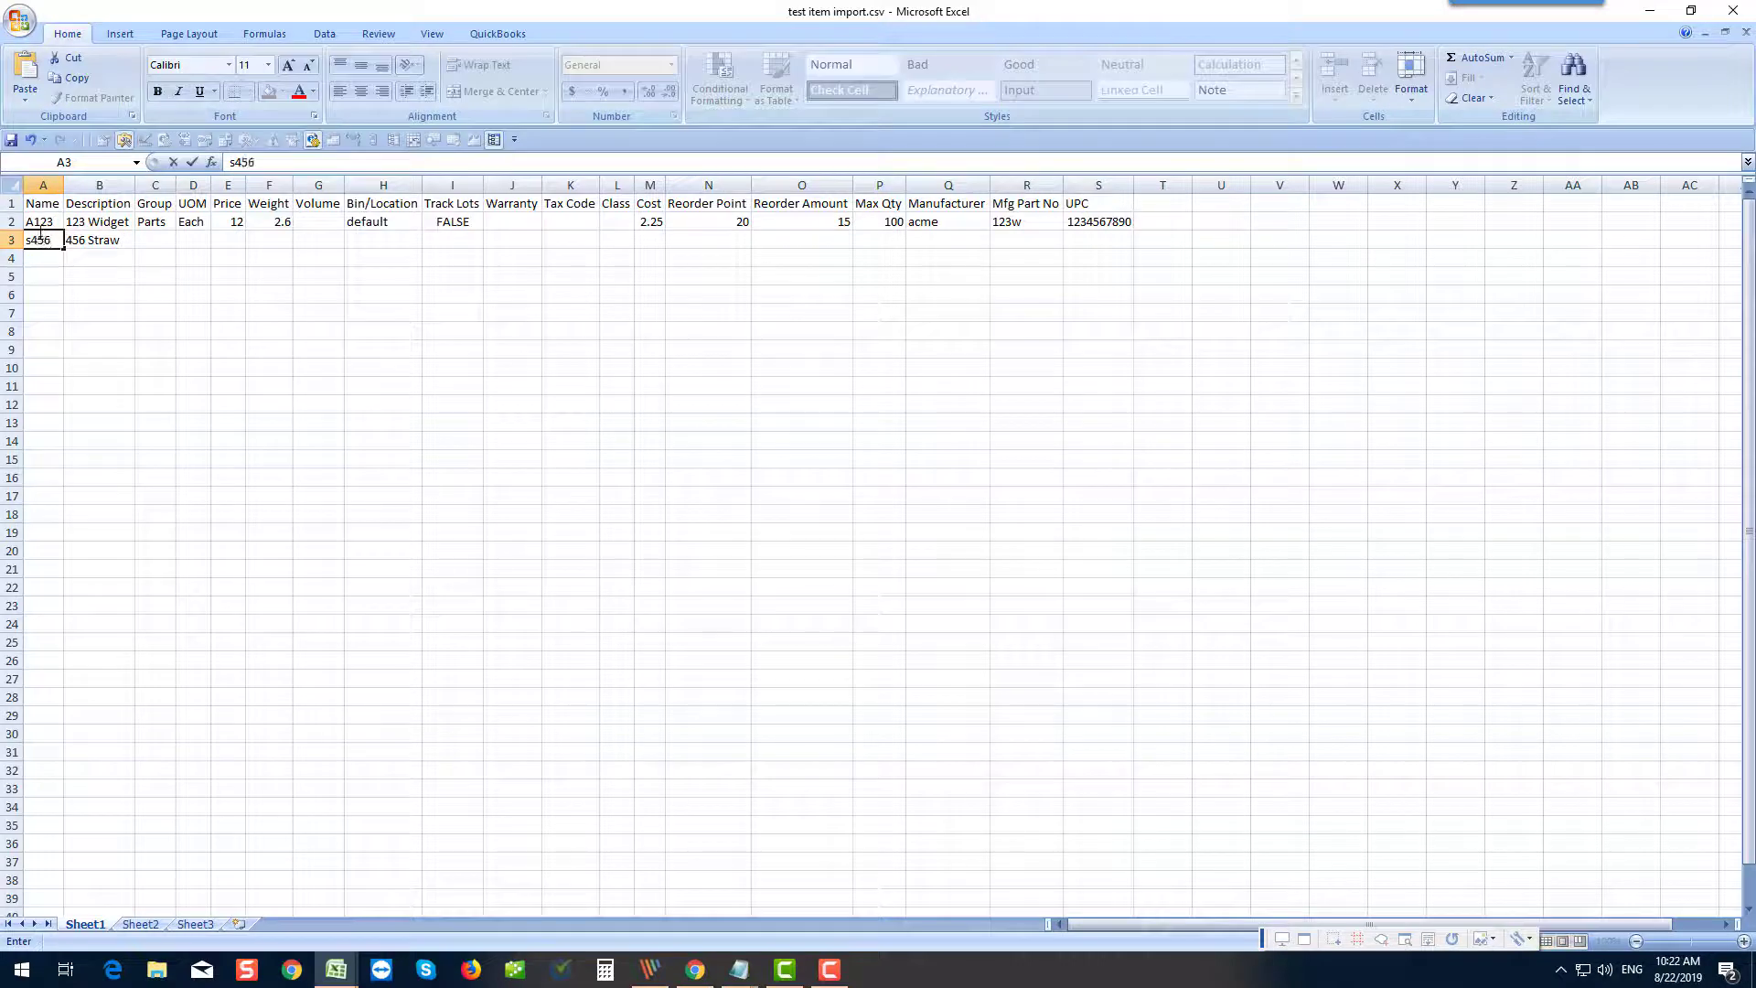
key("BackSpace")
key("BackSpace")
key("BackSpace")
key("BackSpace")
type("S456")
left_click(145, 236)
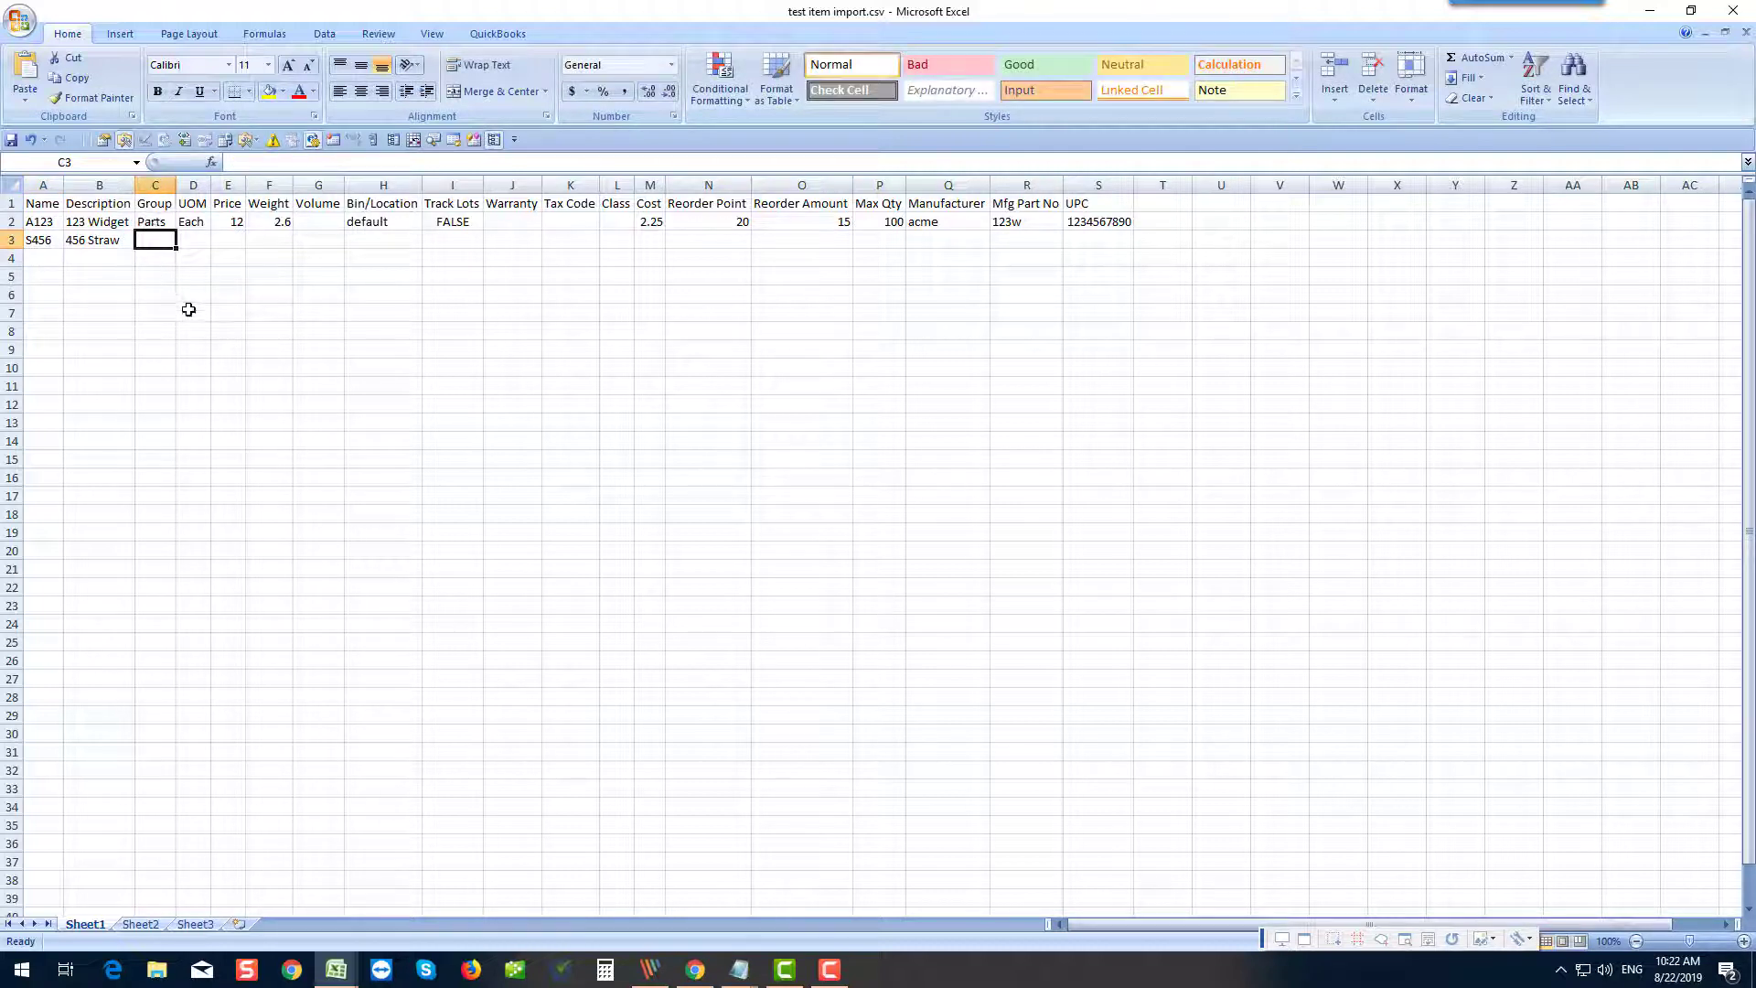
type("pARTS")
key("BackSpace")
key("BackSpace")
key("BackSpace")
key("BackSpace")
key("BackSpace")
type("Parts")
key("Tab")
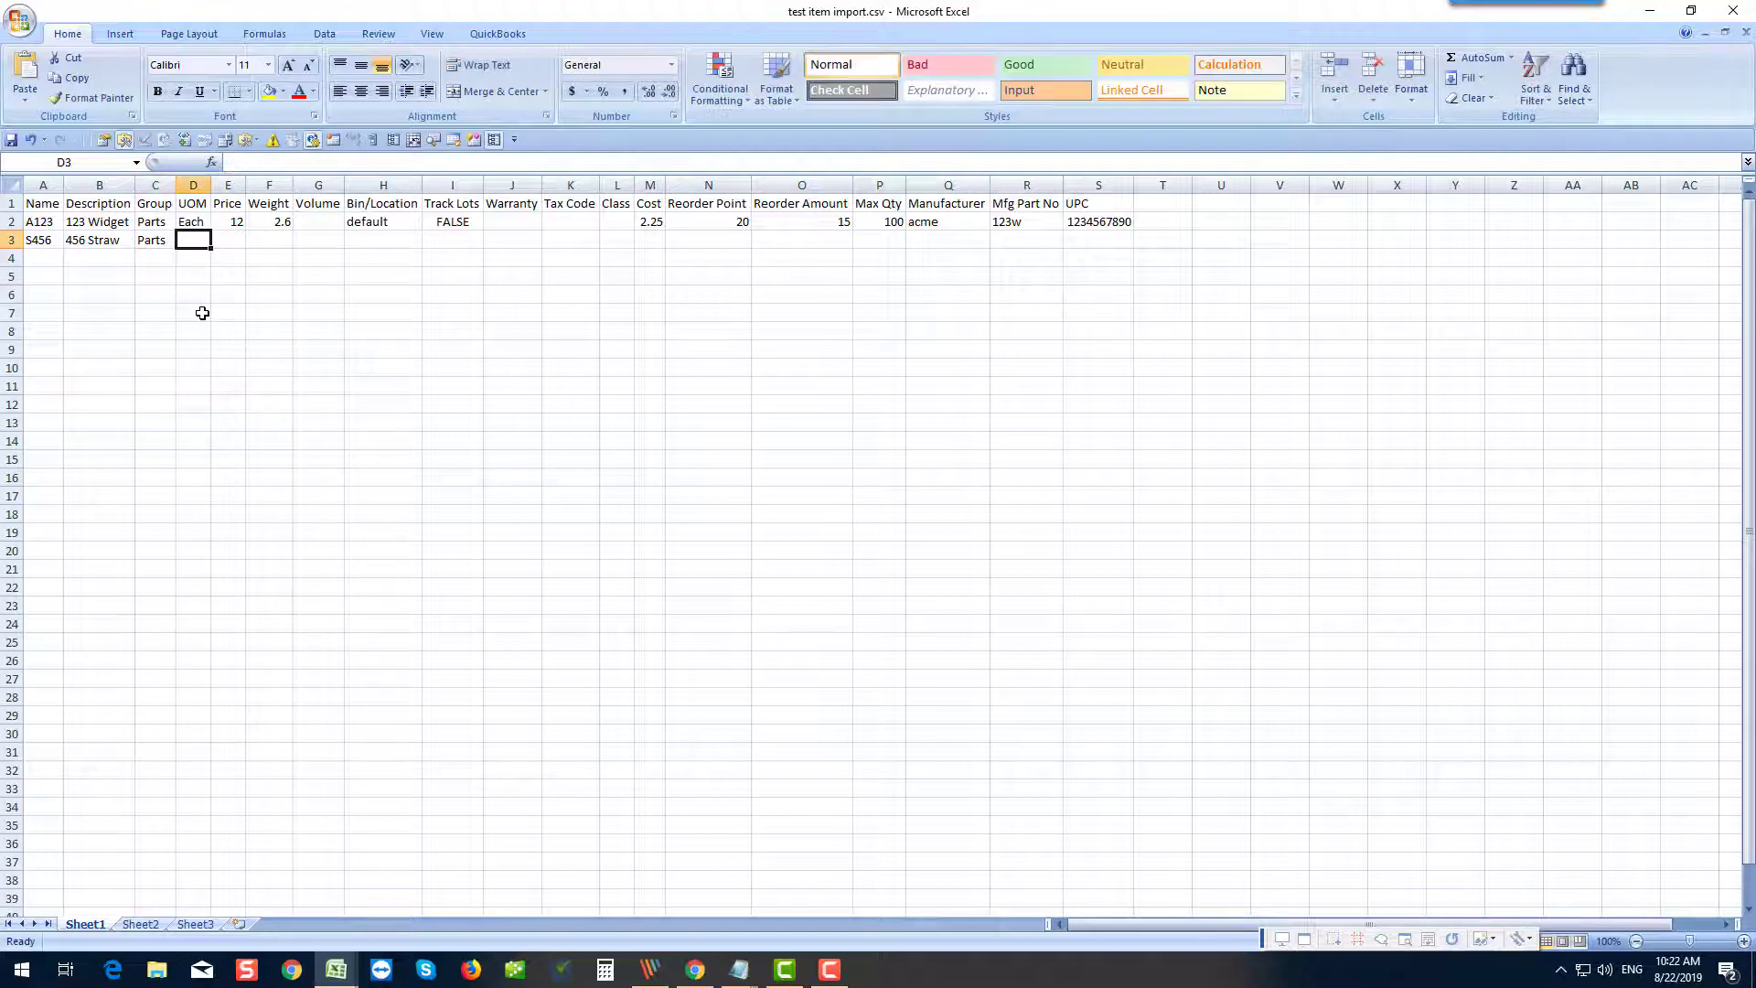
type("Each")
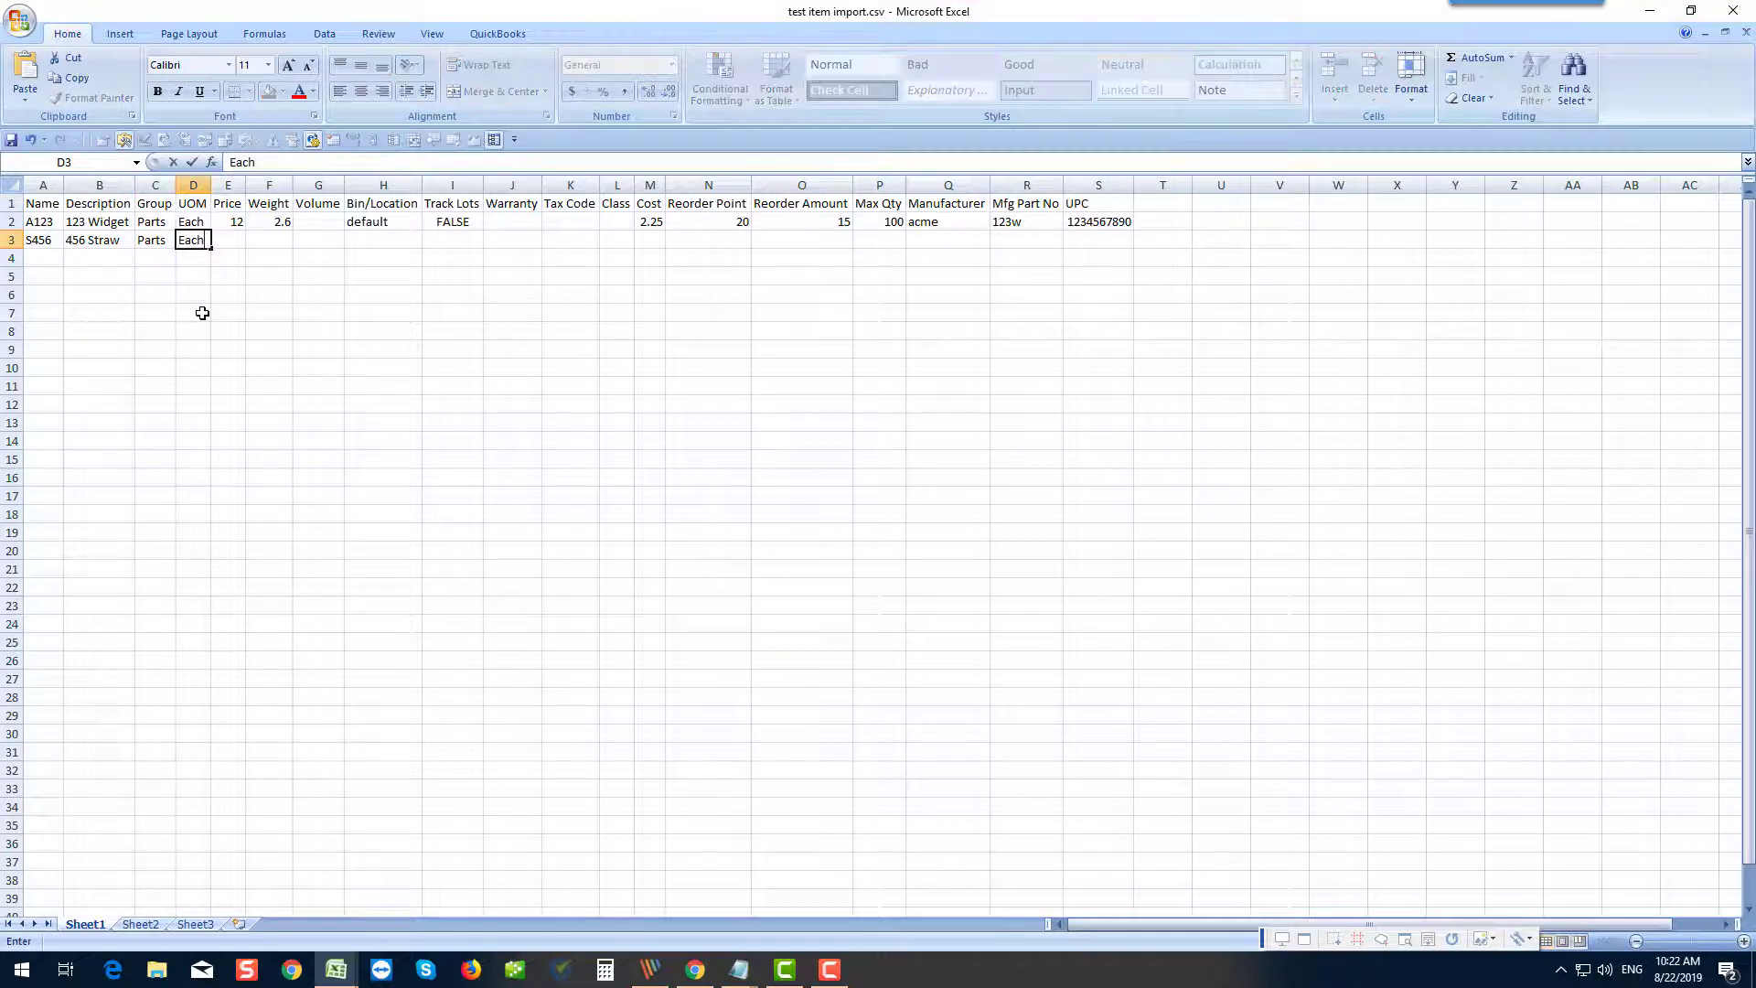
key("Tab")
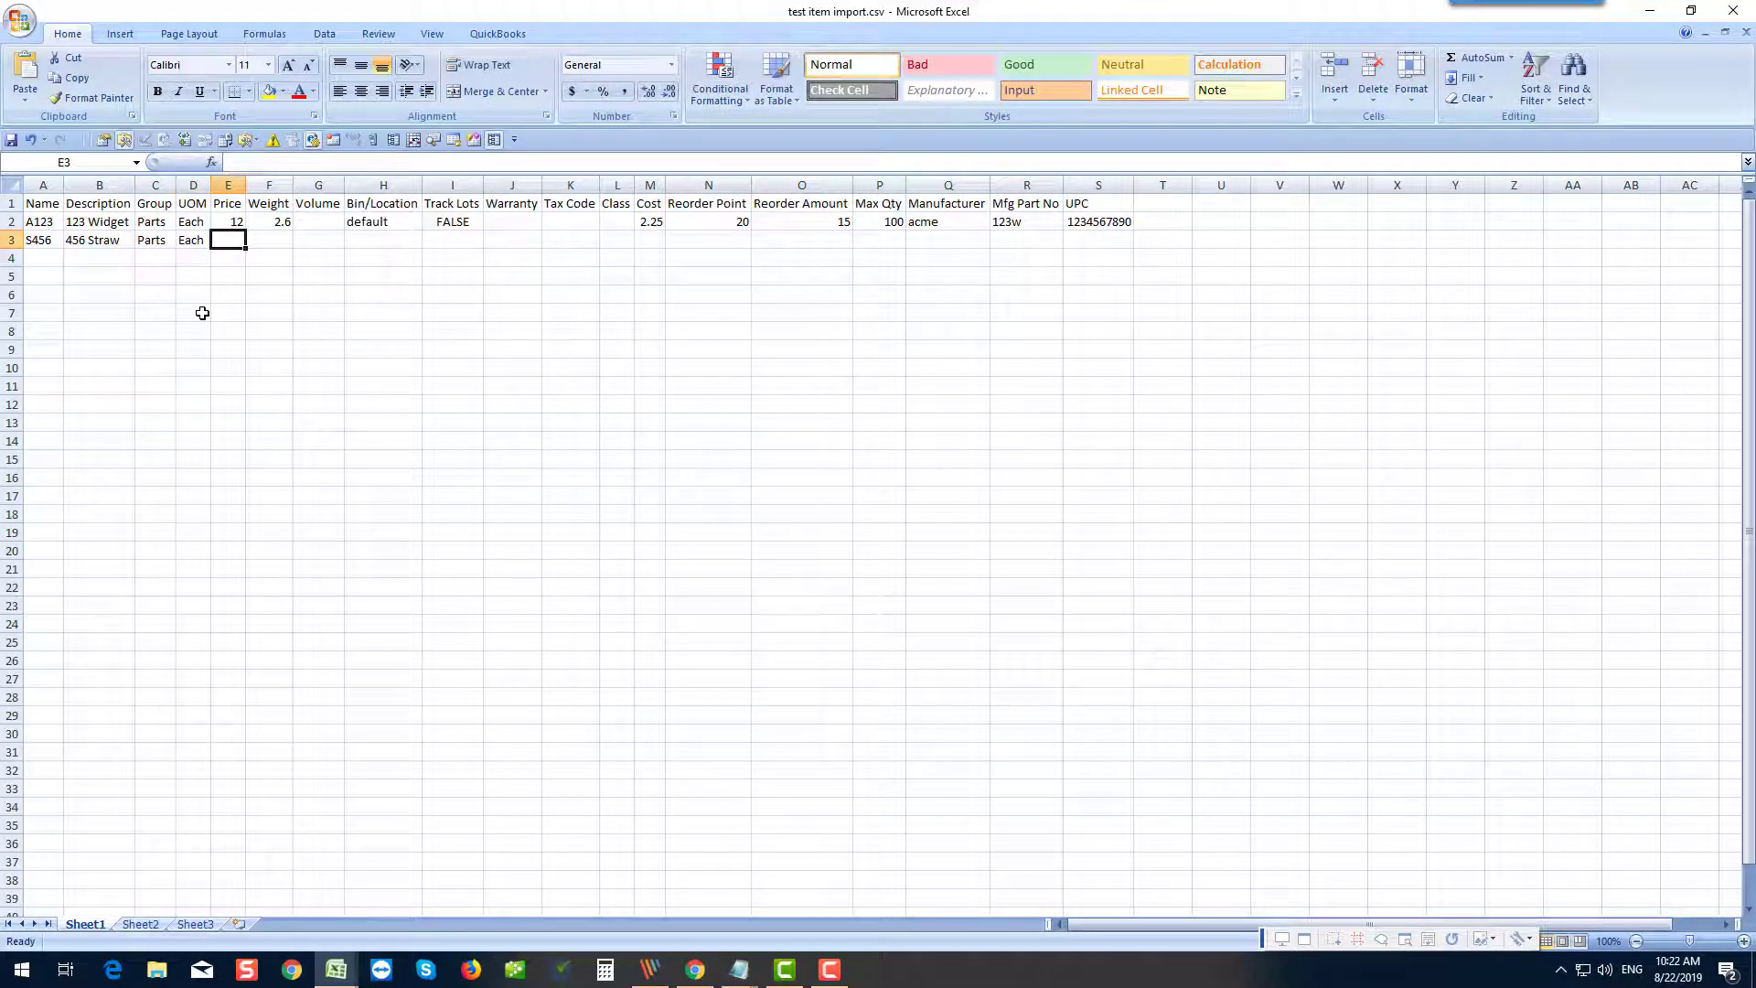
Enter price 76, weight 0.9, bin default and Track Lots FALSE, leaving Volume, Warranty, Tax Code blank.
type("76")
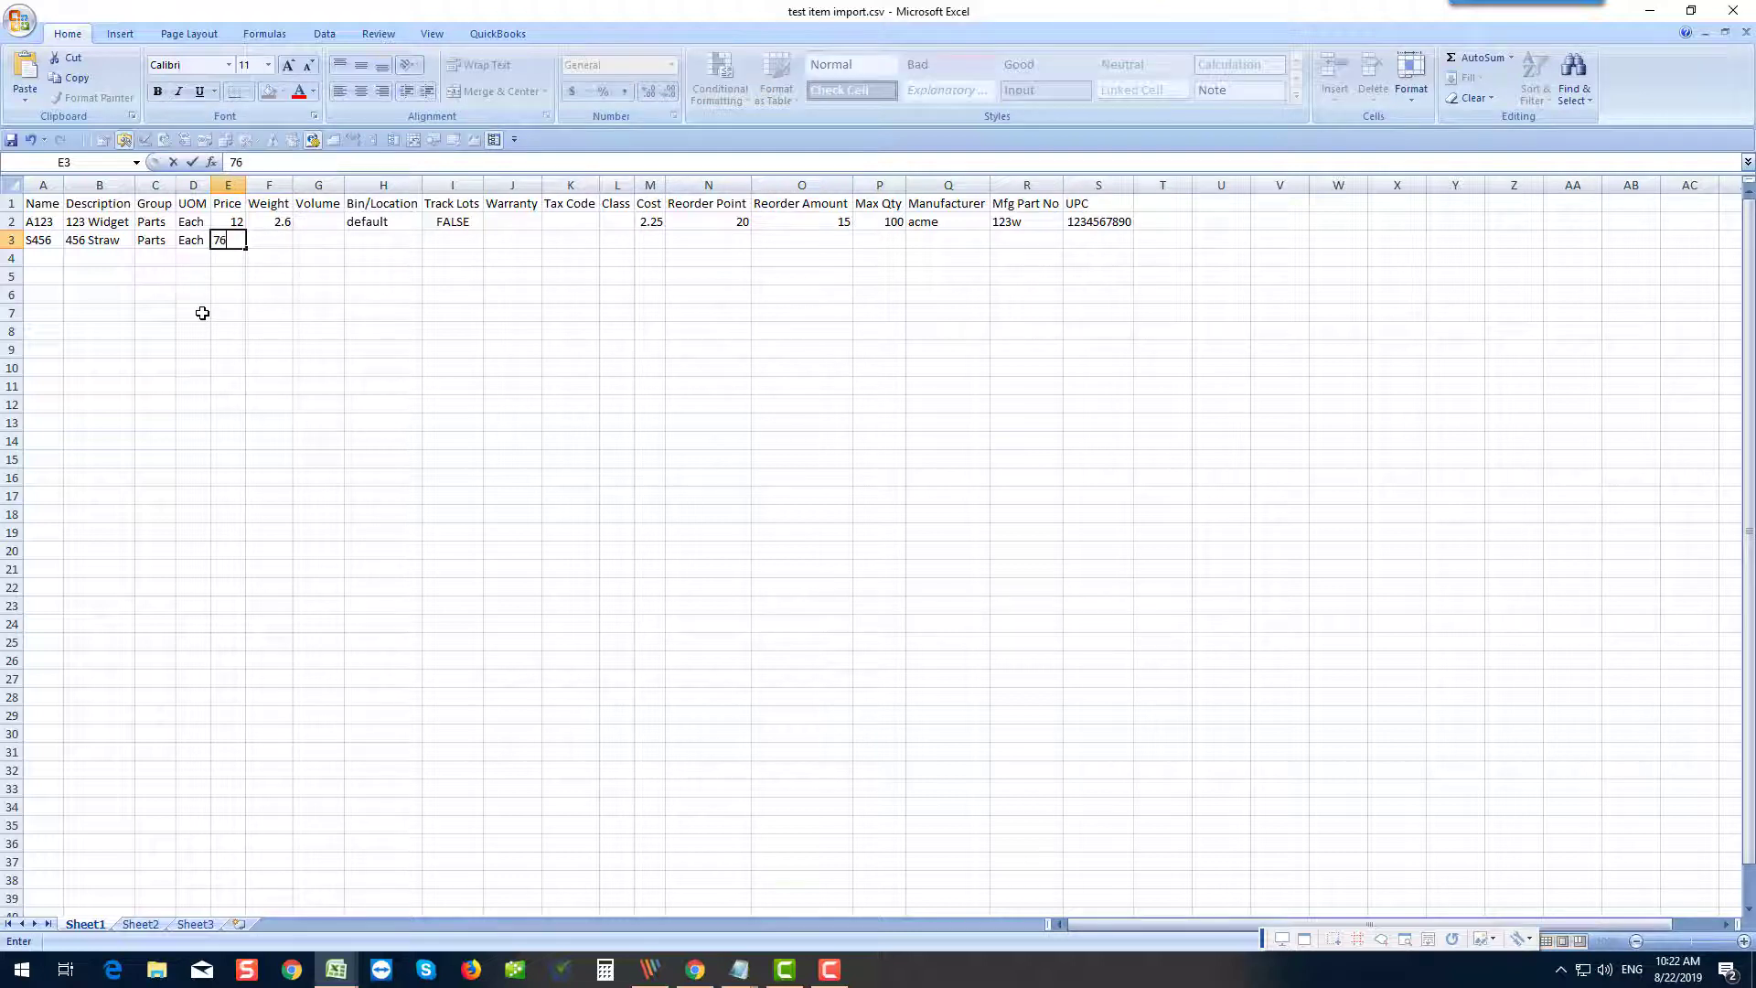
key("Tab")
type(".9")
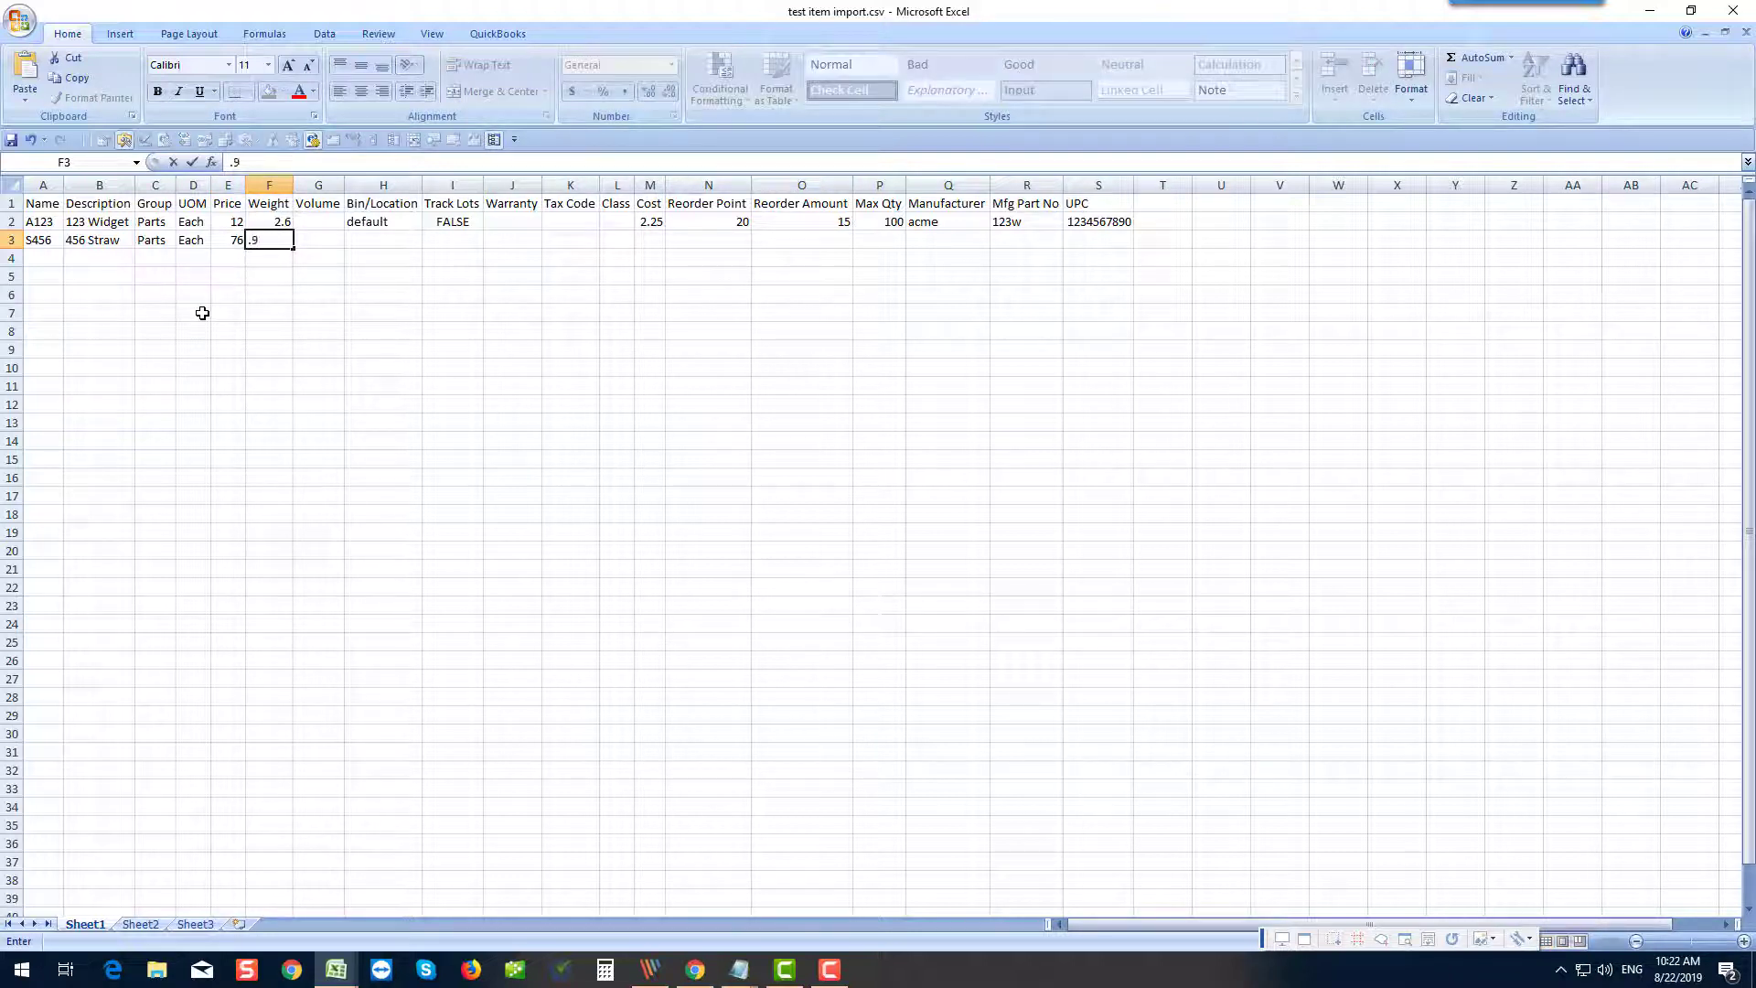
key("Tab")
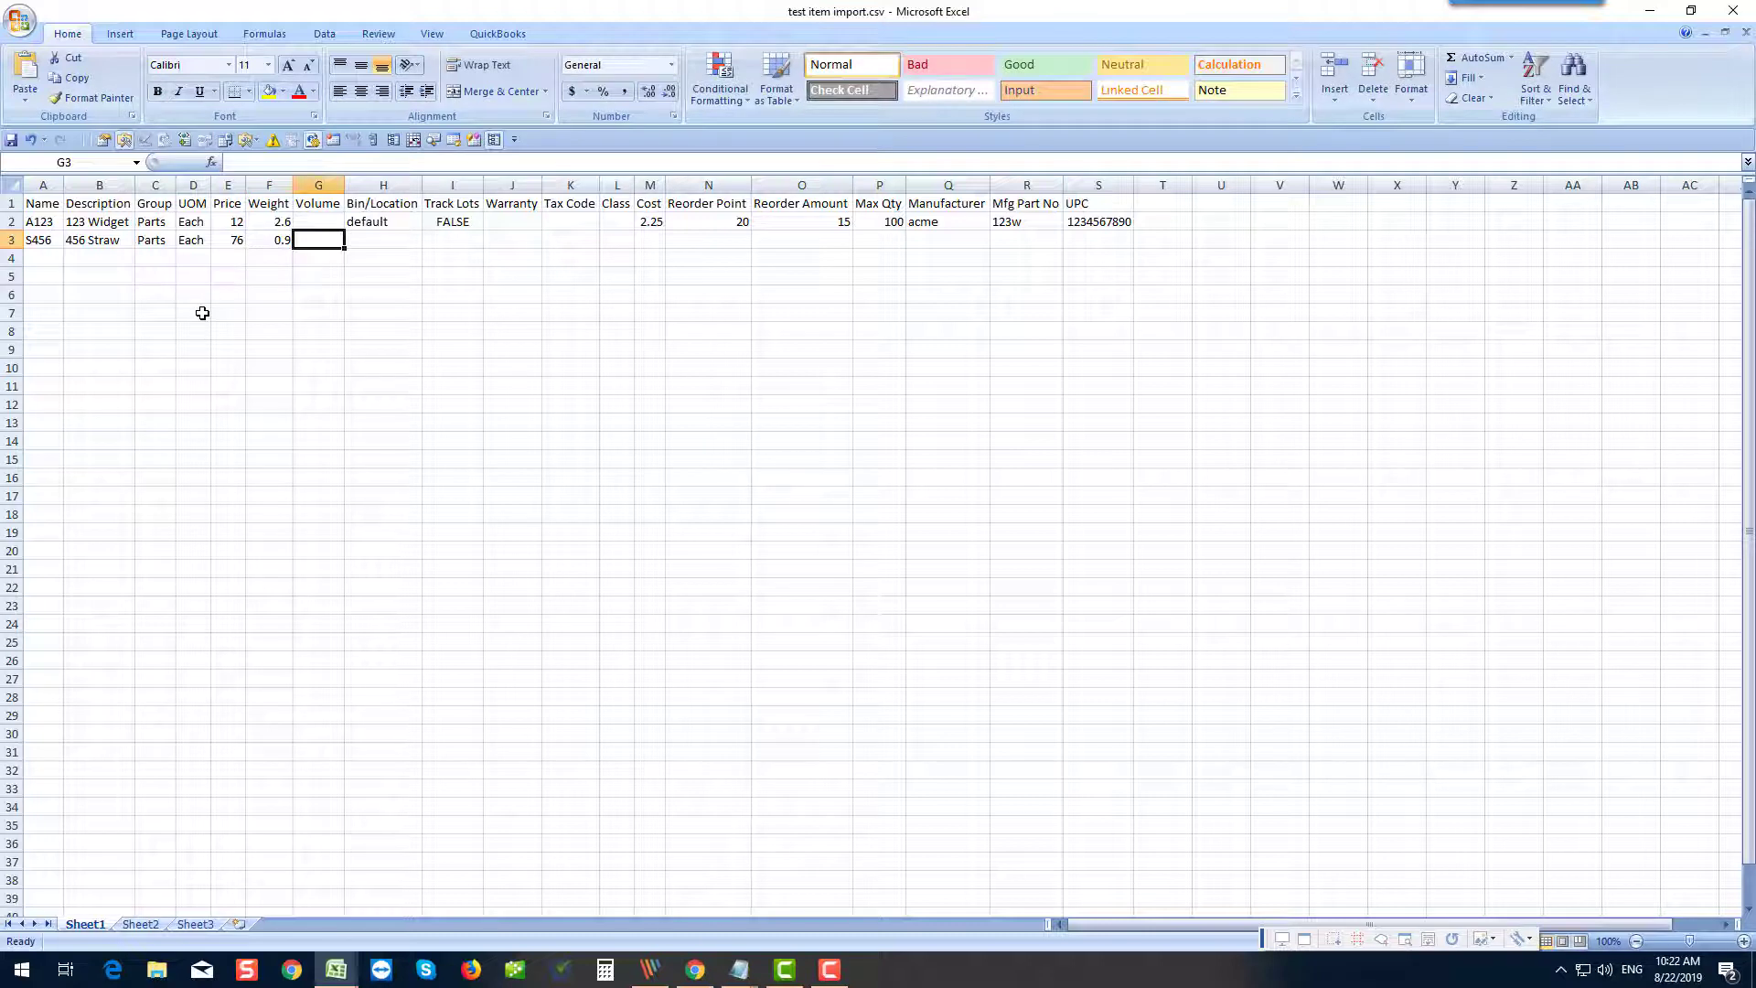
key("Tab")
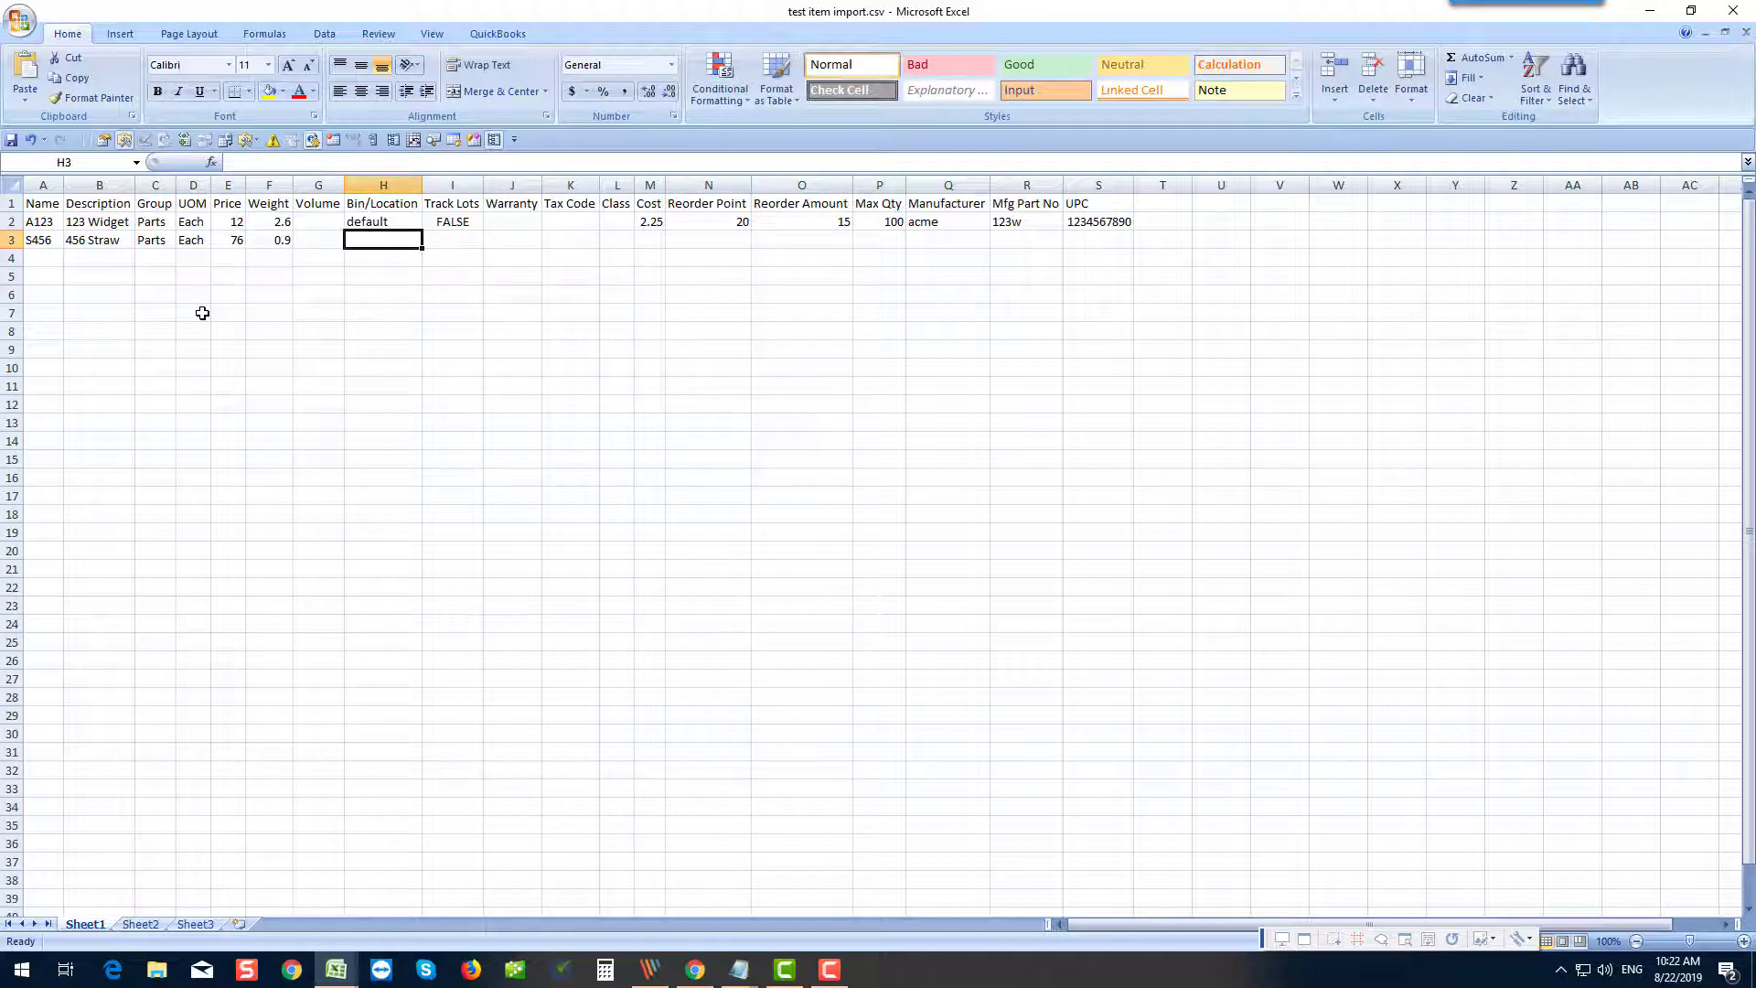
type("defa")
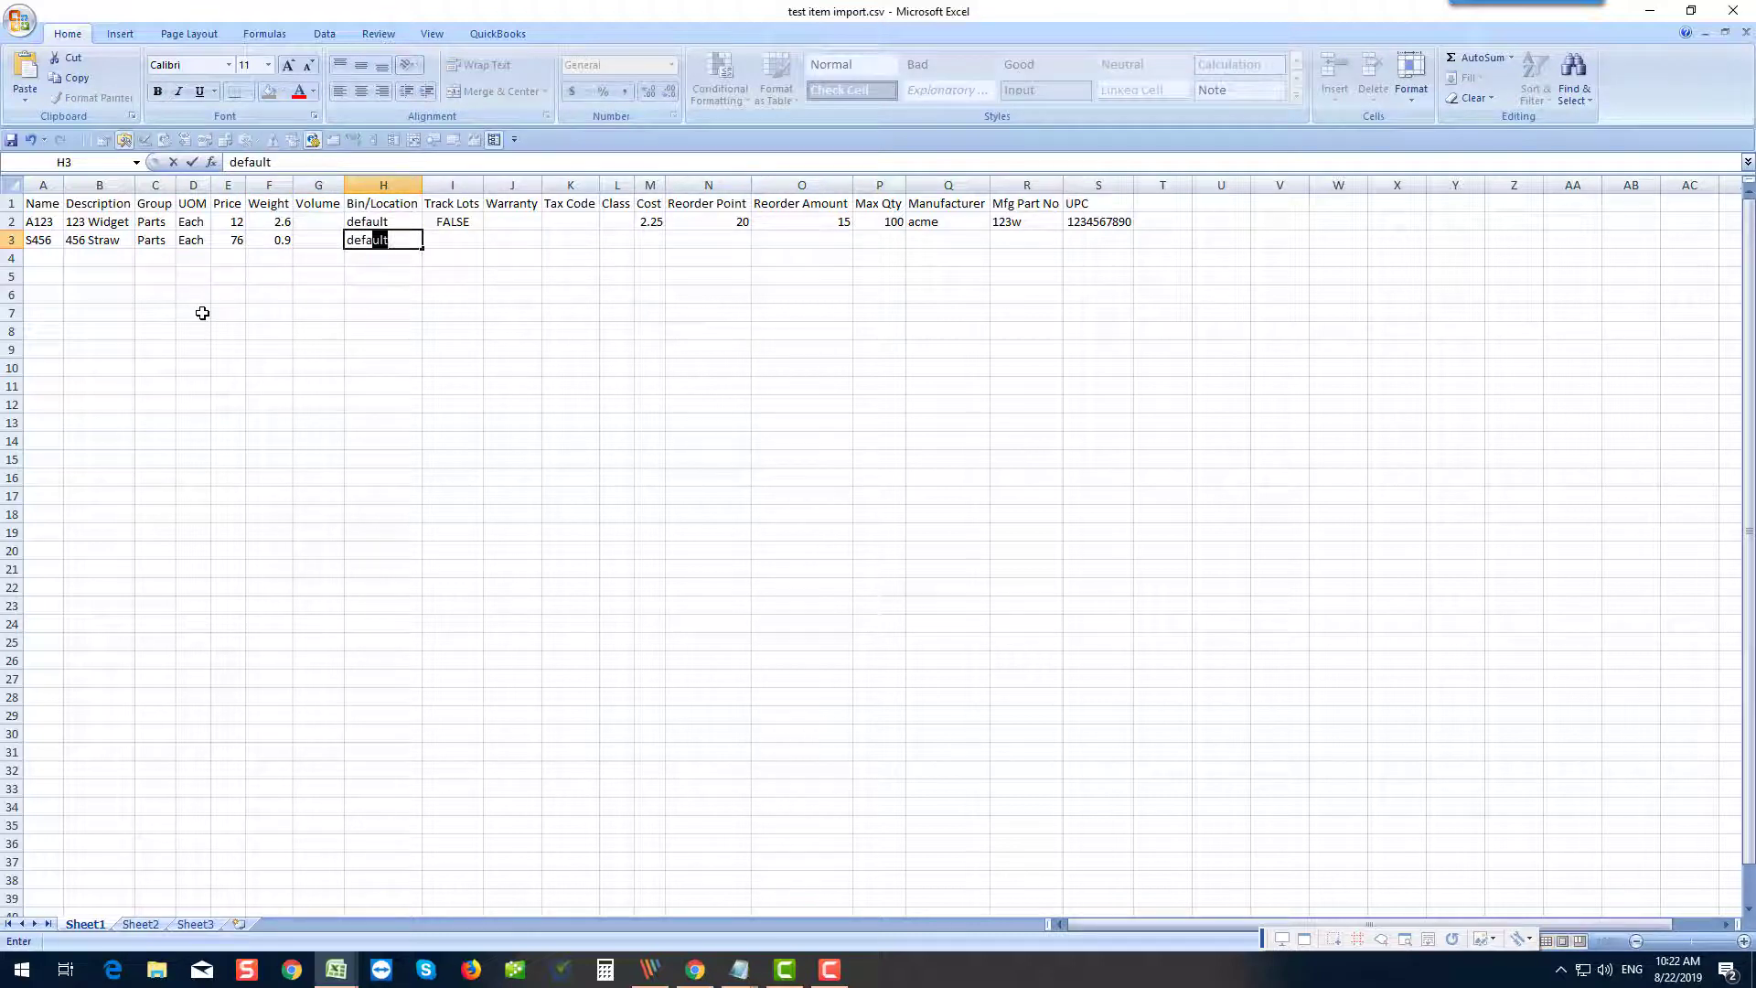
key("Tab")
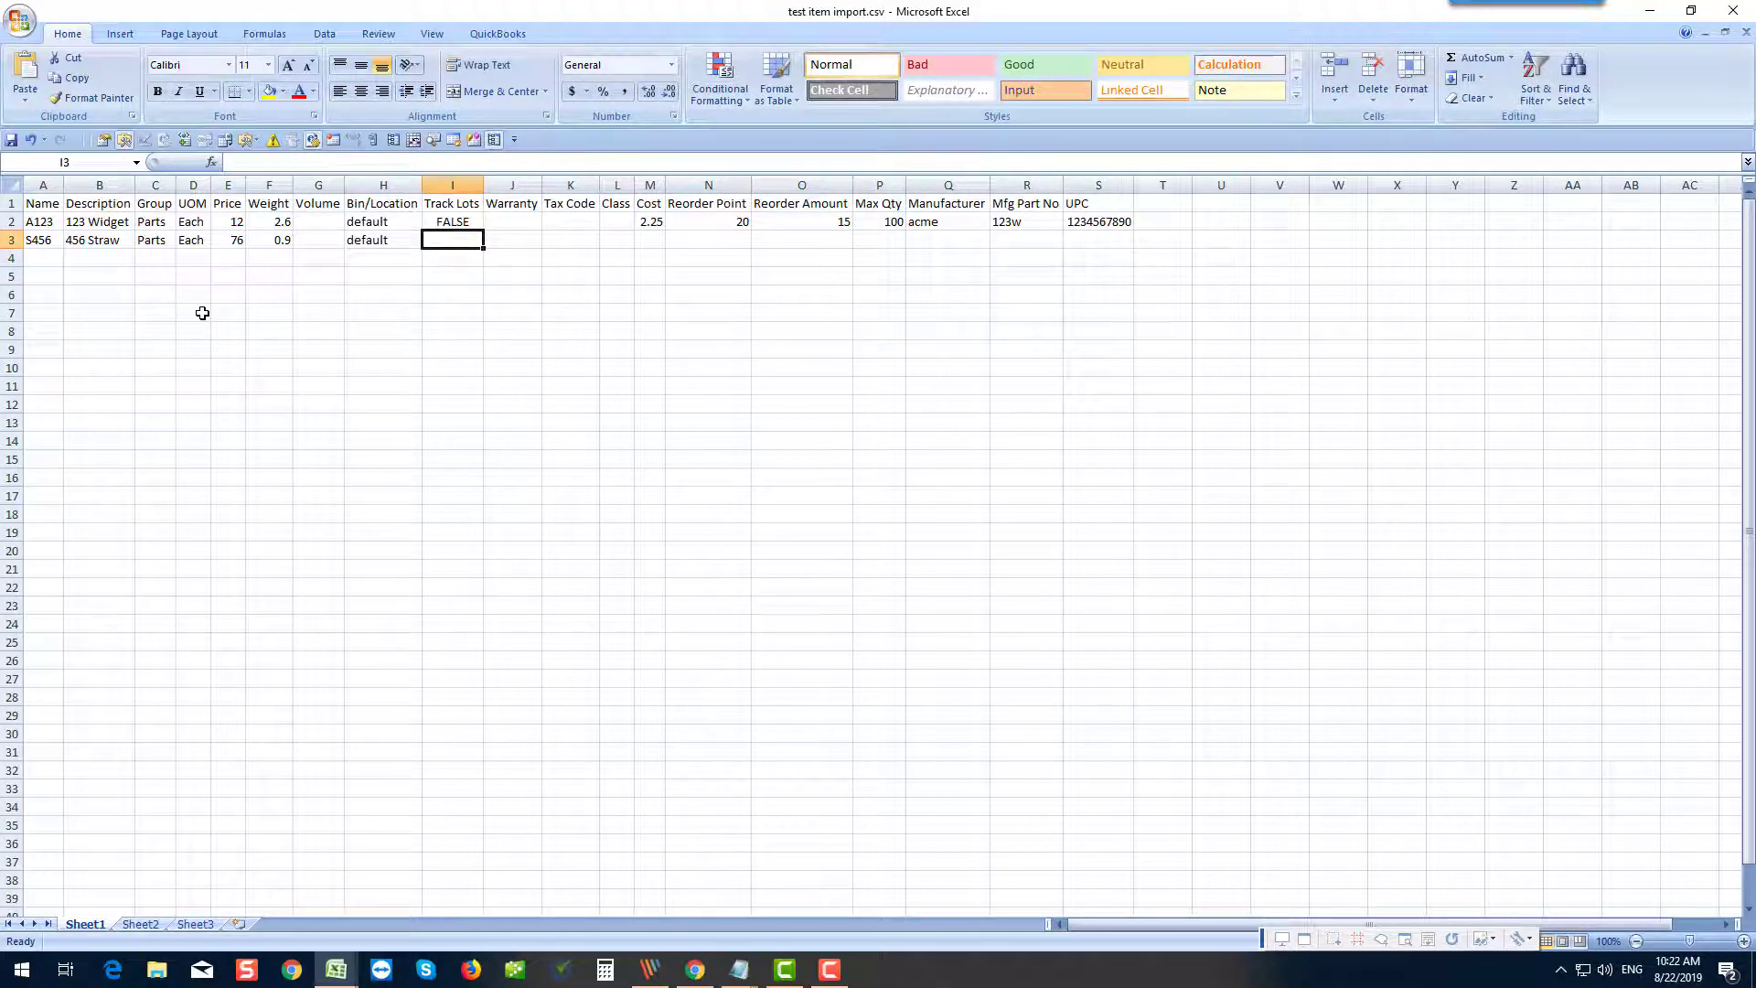
type("FALSE")
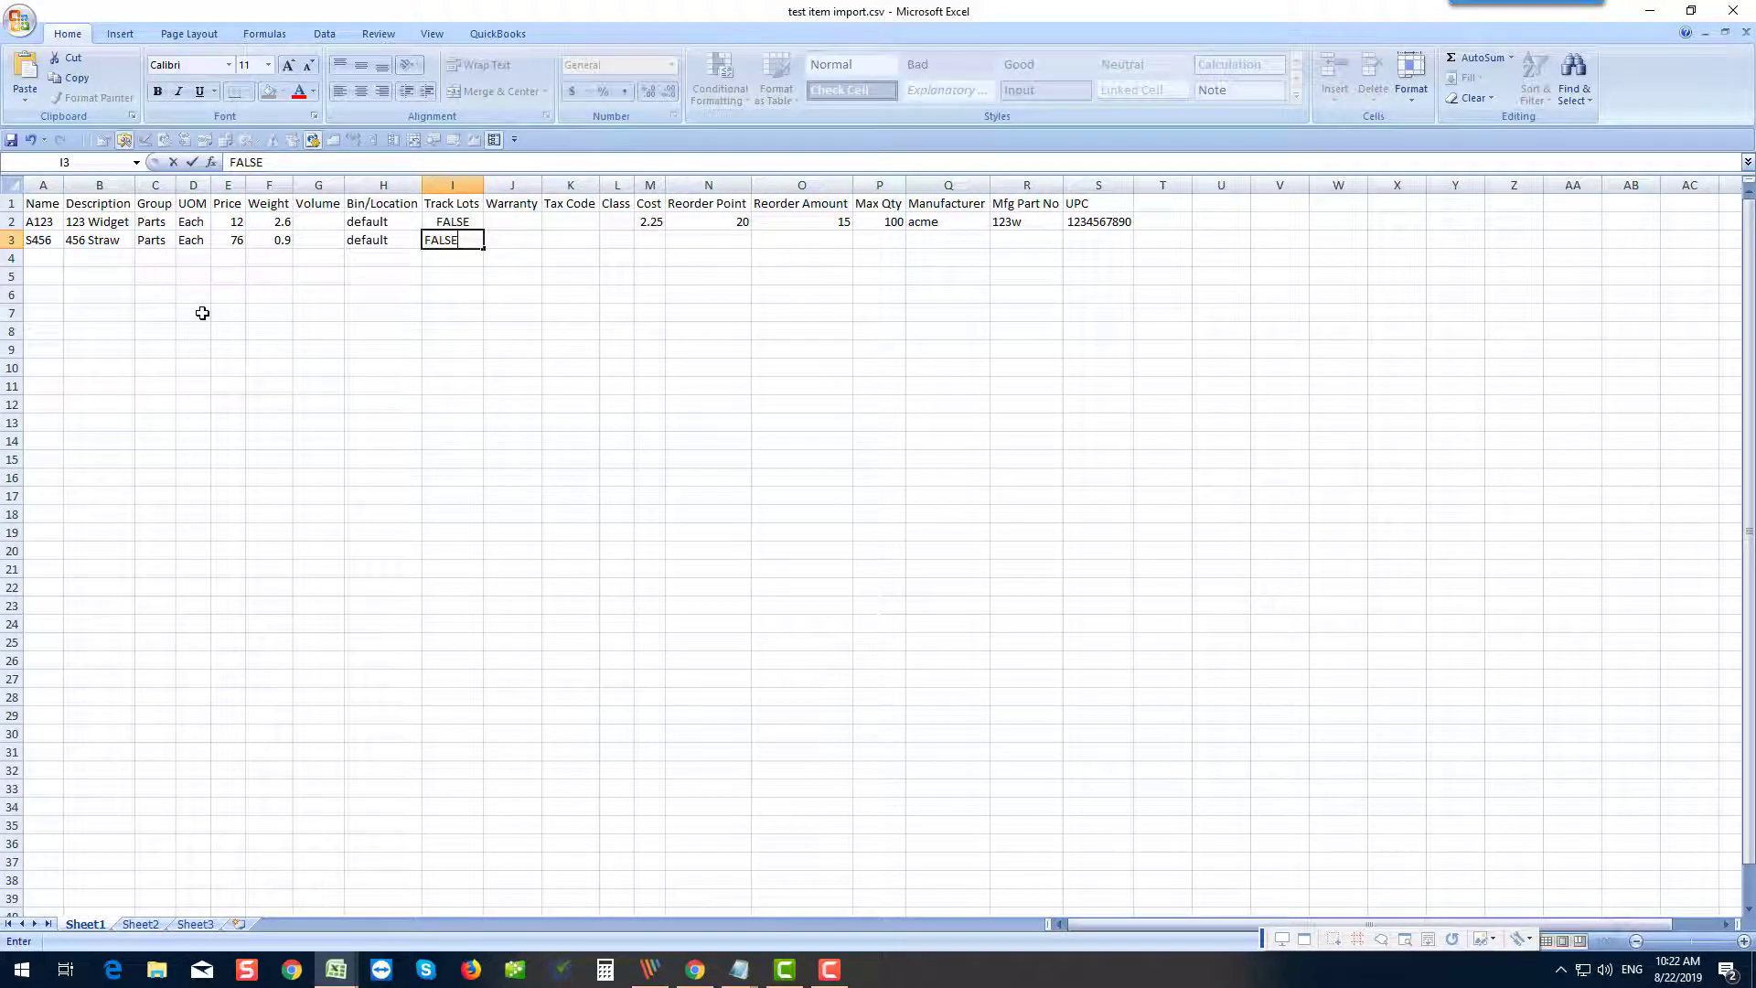
key("Tab")
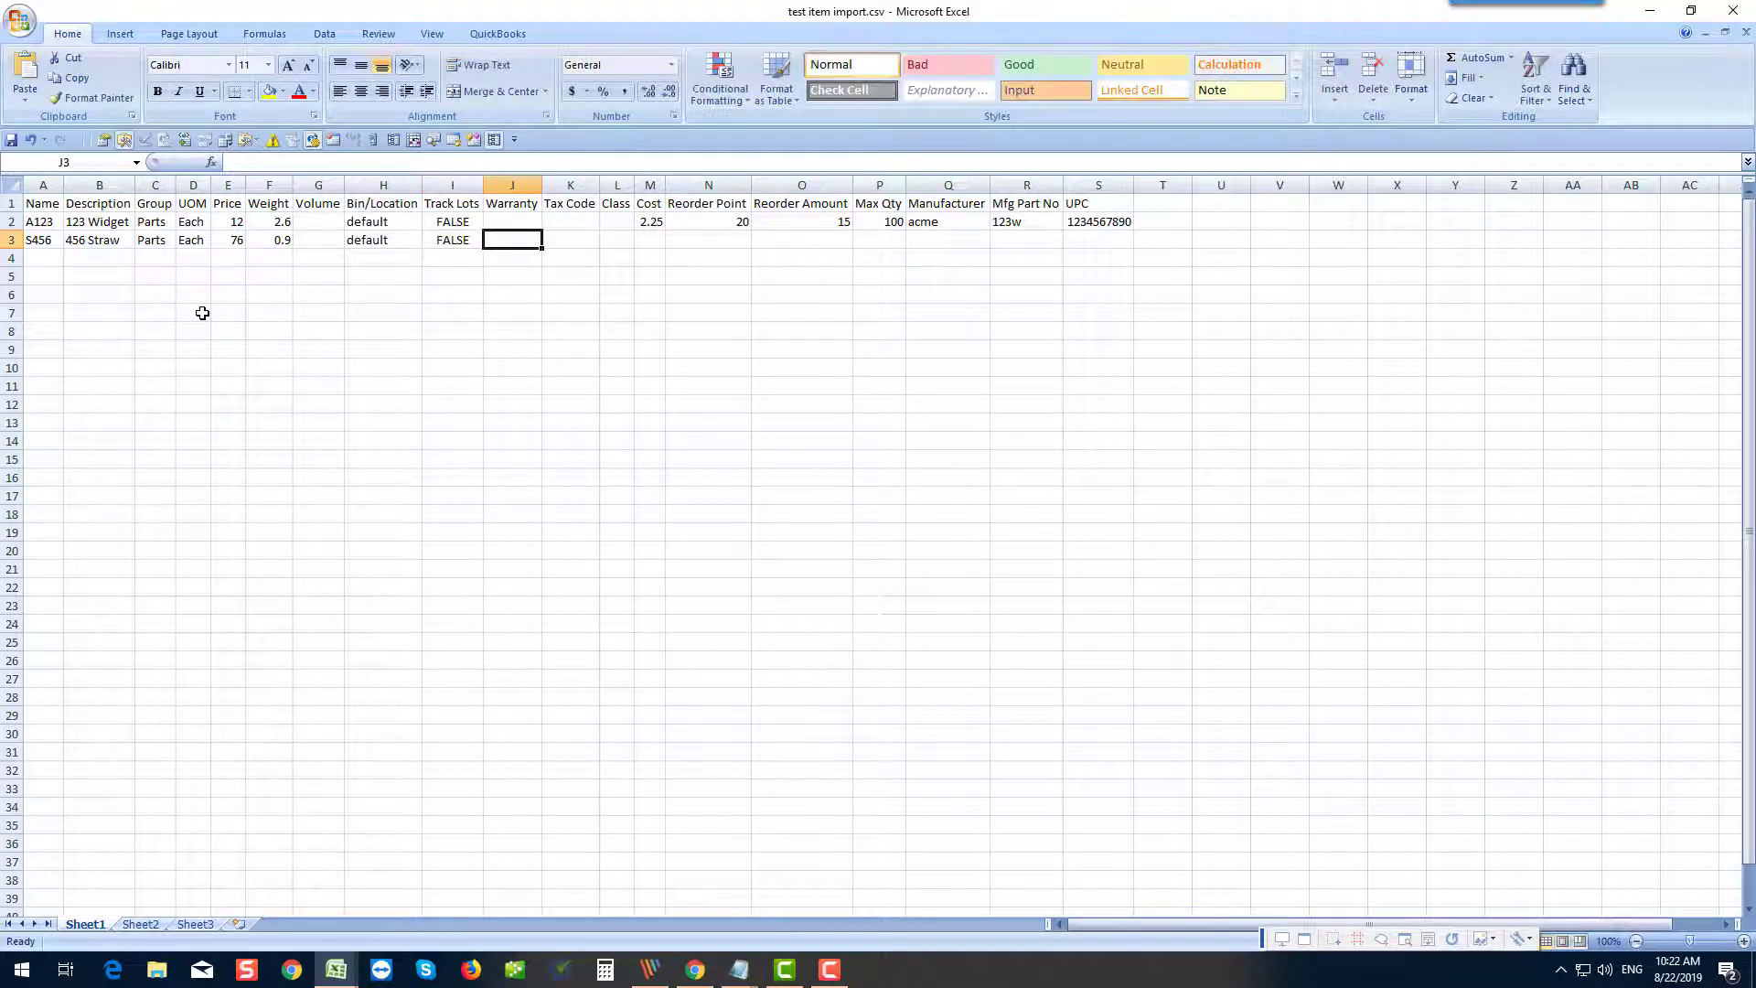
key("Tab")
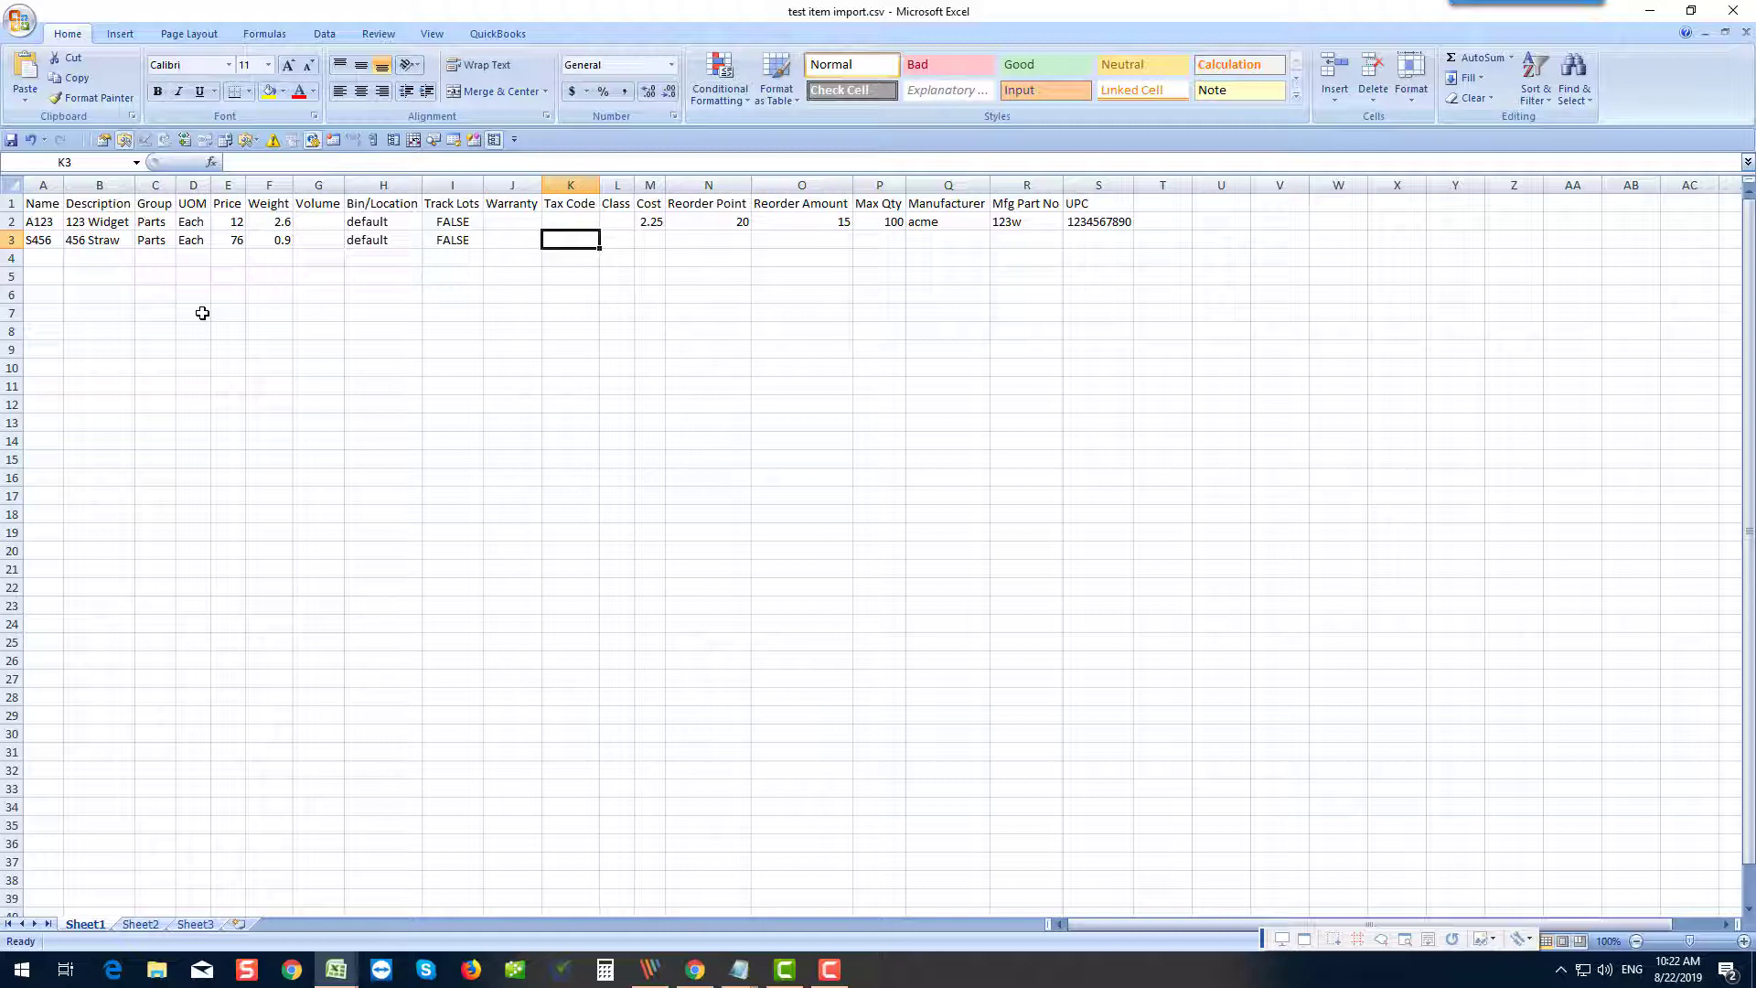
key("Tab")
key("Tab")
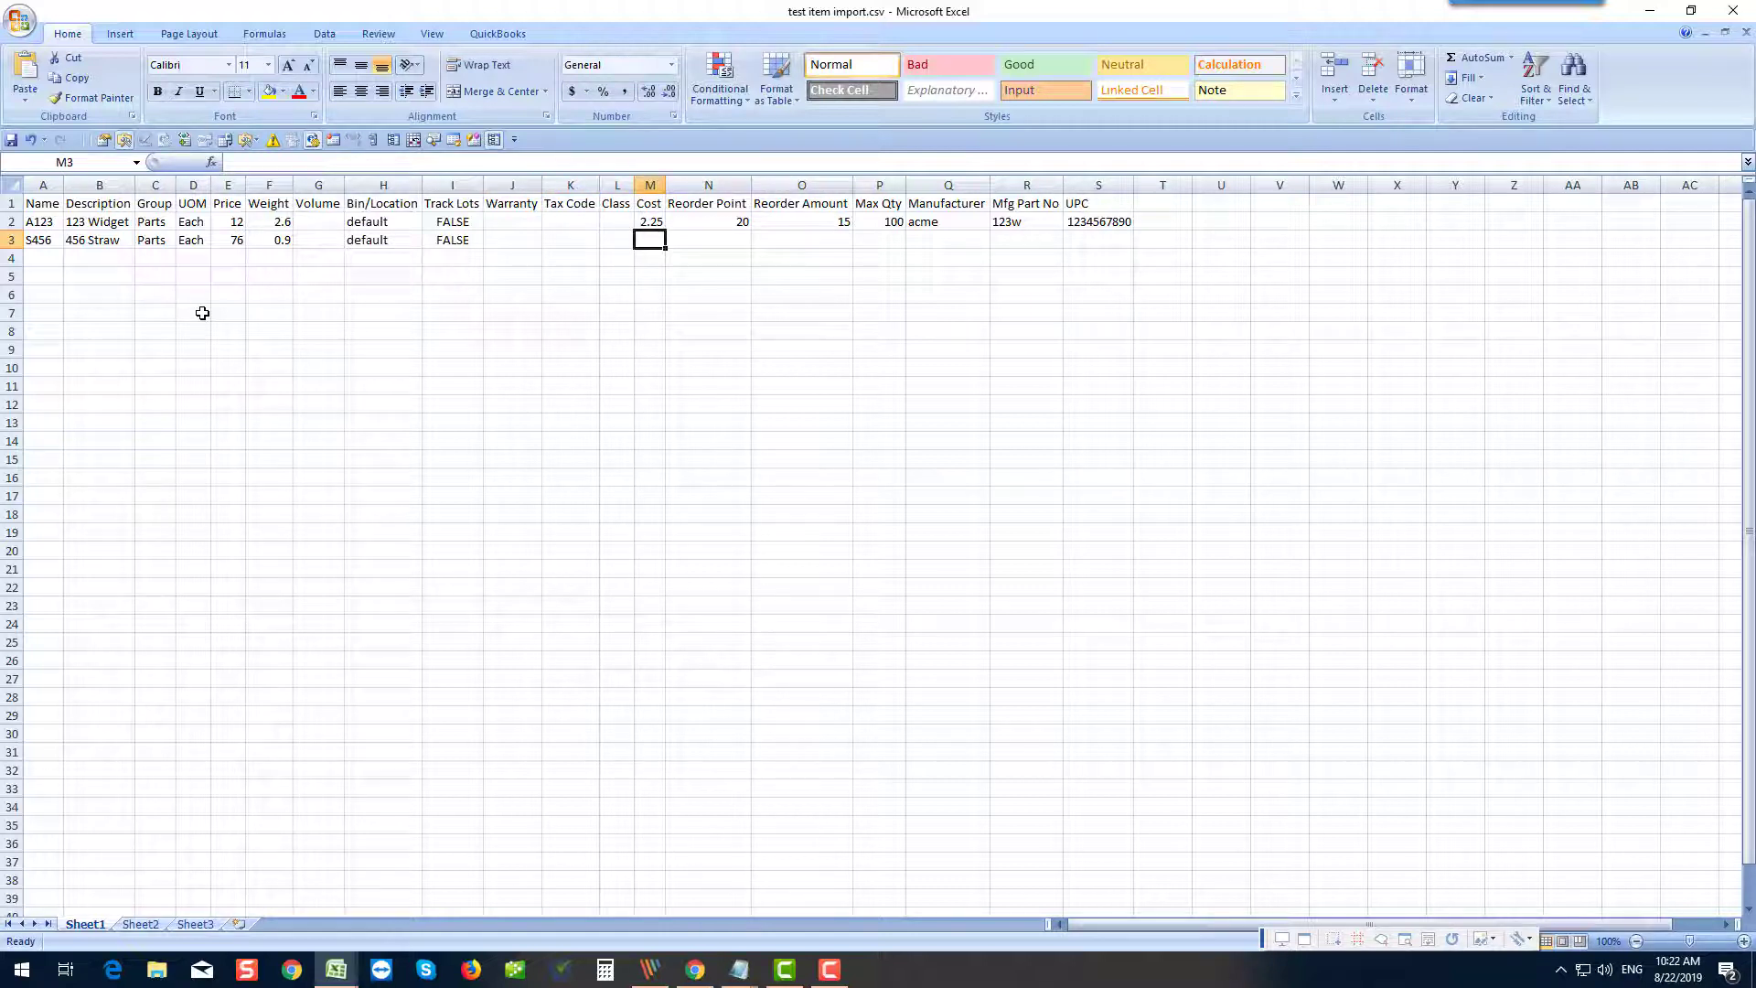
Enter cost 15, reorder point 12, reorder amount 5 and max 25 for S456.
type("15")
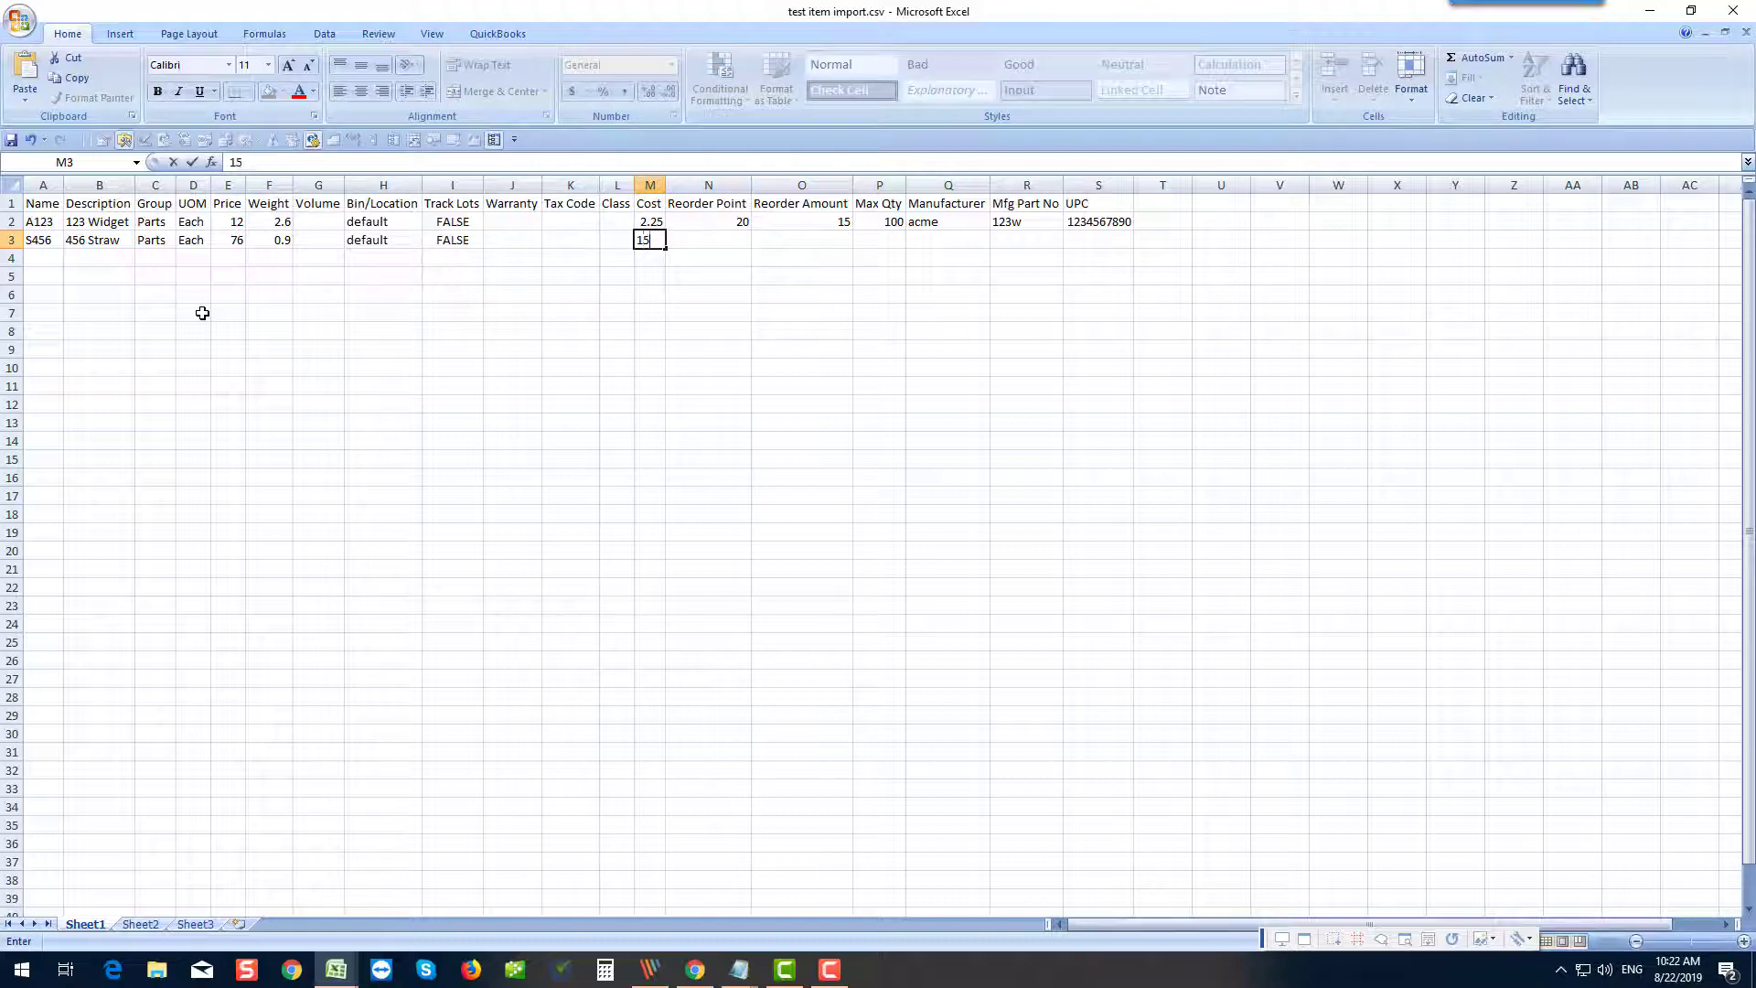
key("Tab")
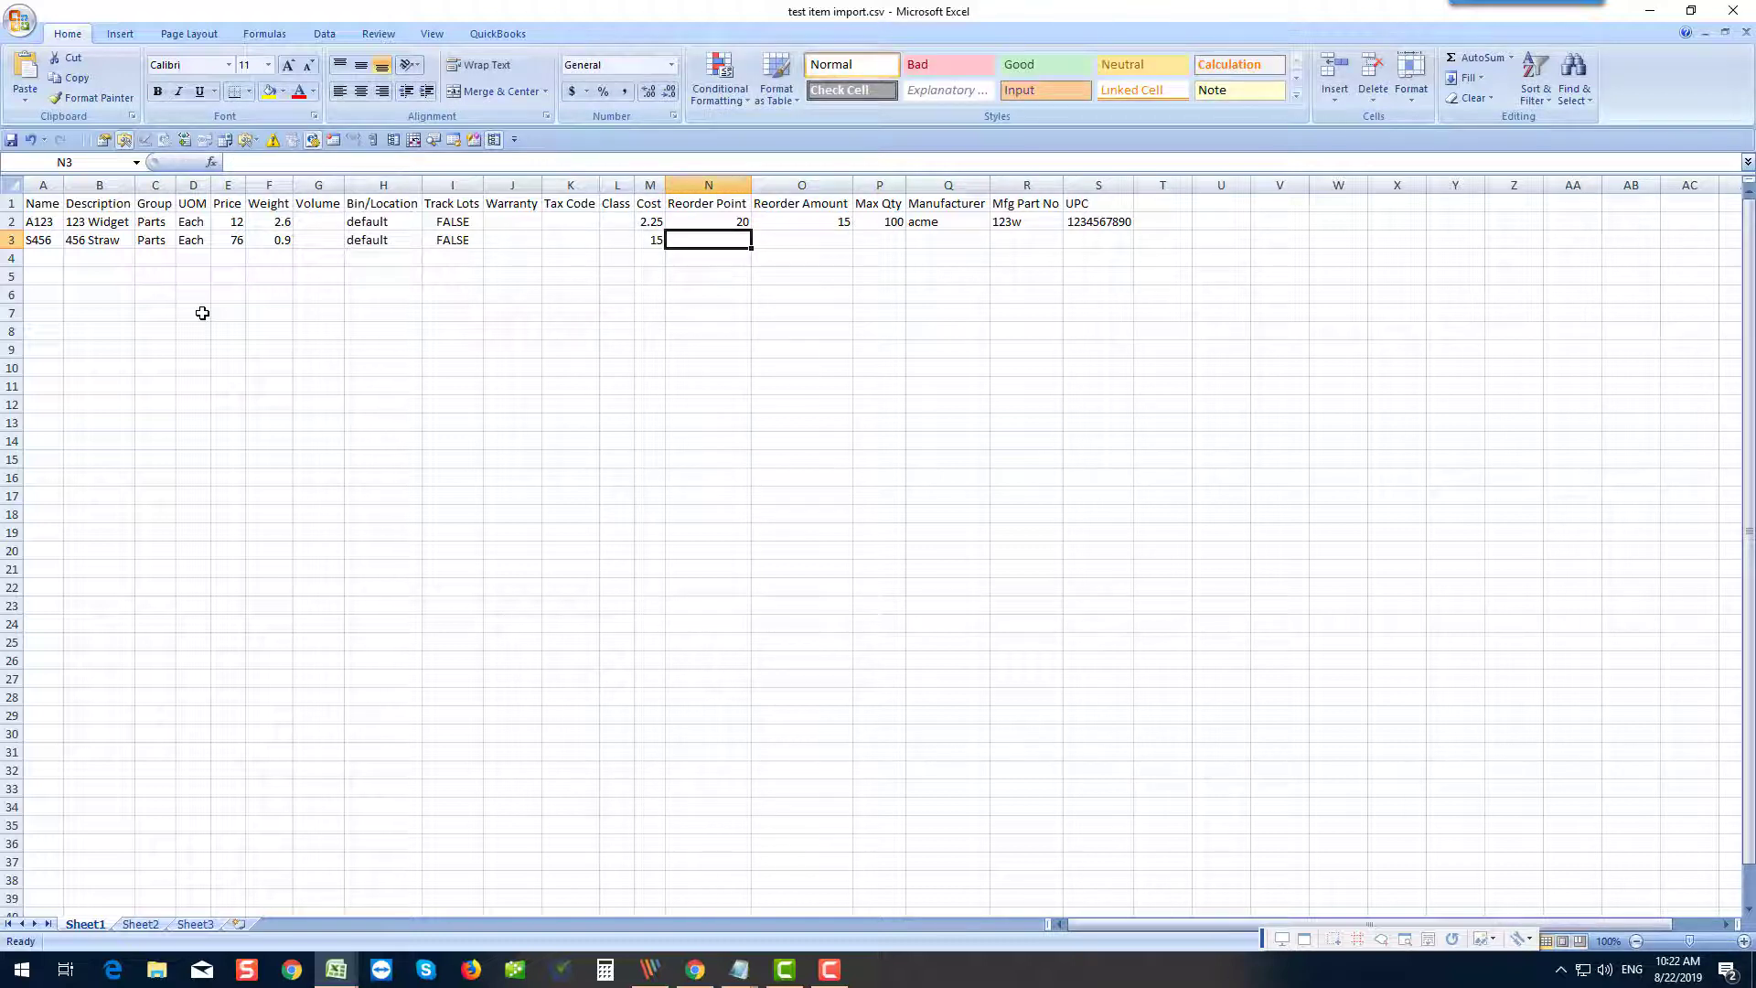
type("12")
key("Tab")
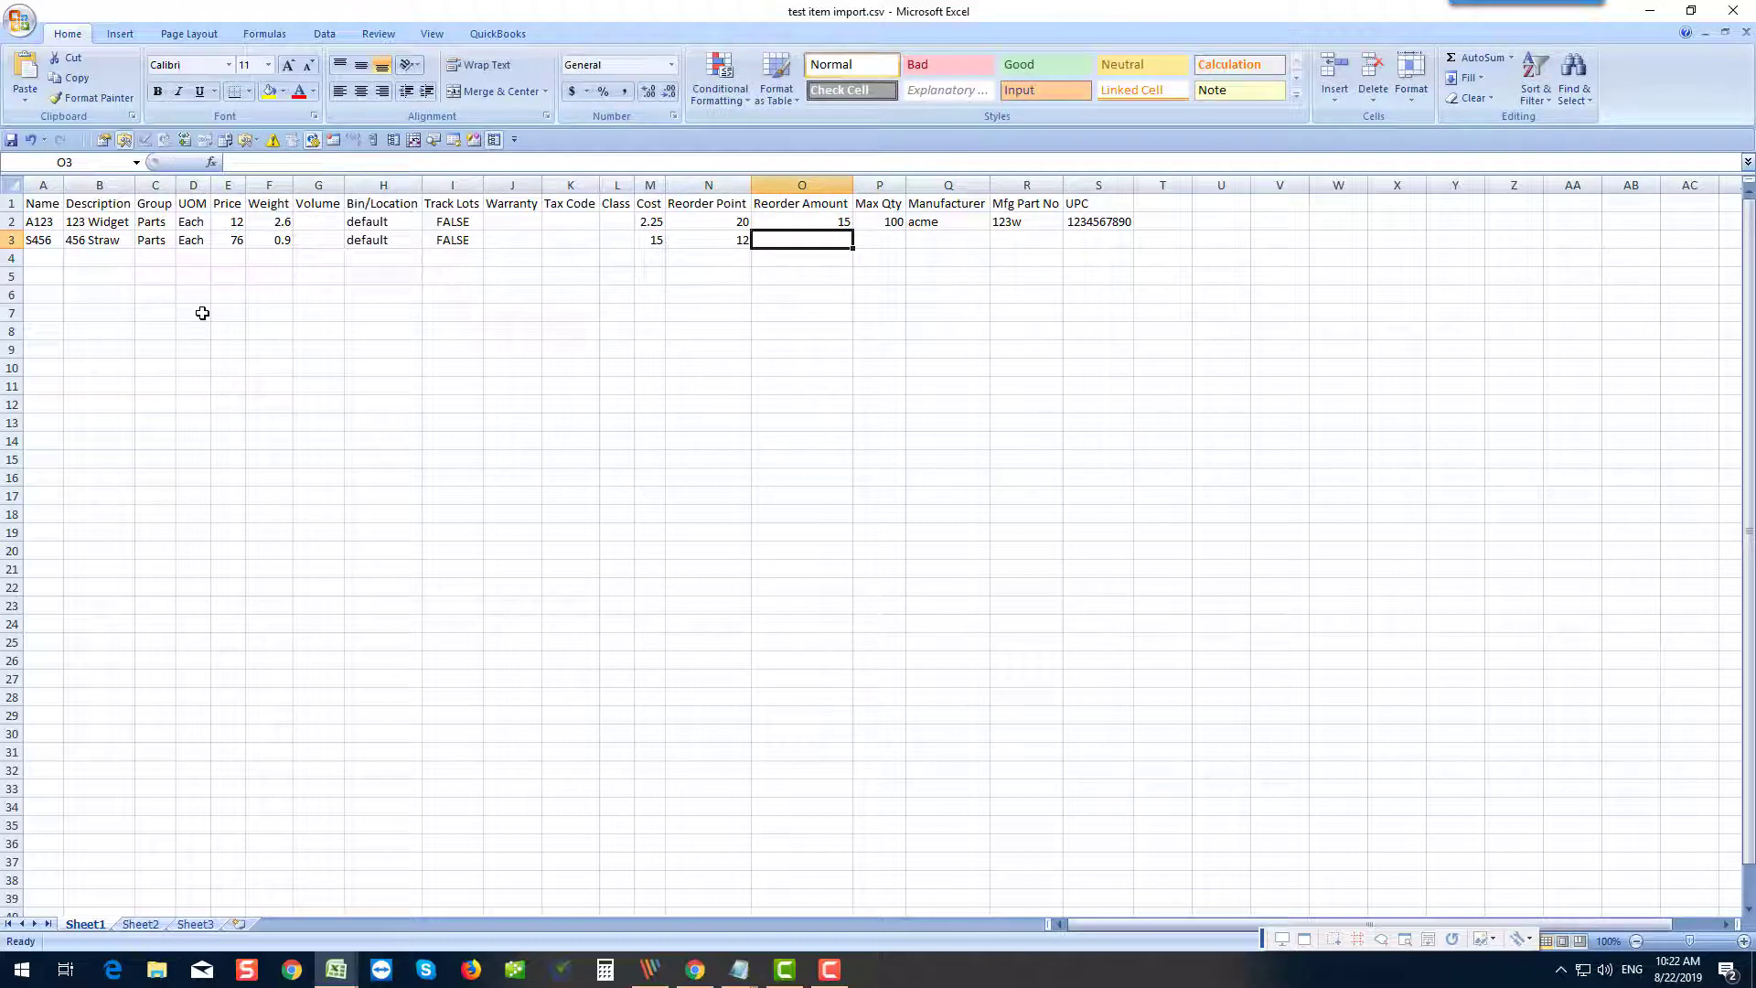
type("5")
key("Tab")
type("25")
key("Tab")
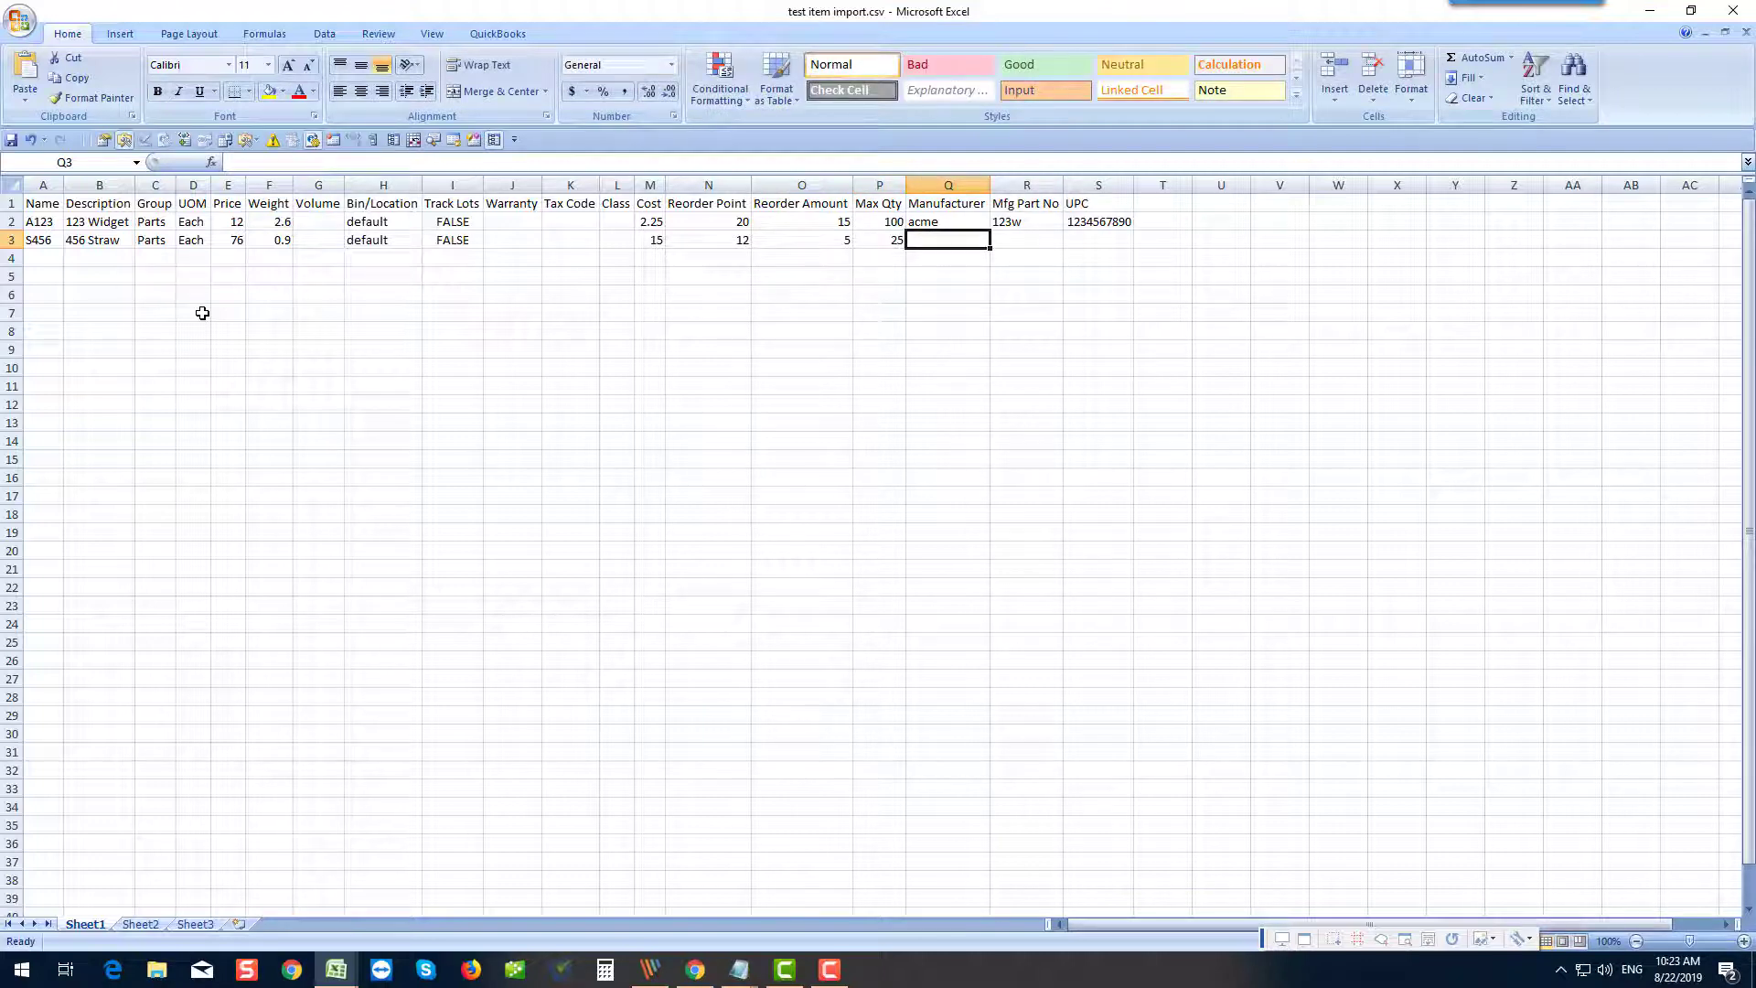
Add manufacturer ACME, manufacturer part number 456S and UPC 345-9.
type("ACME")
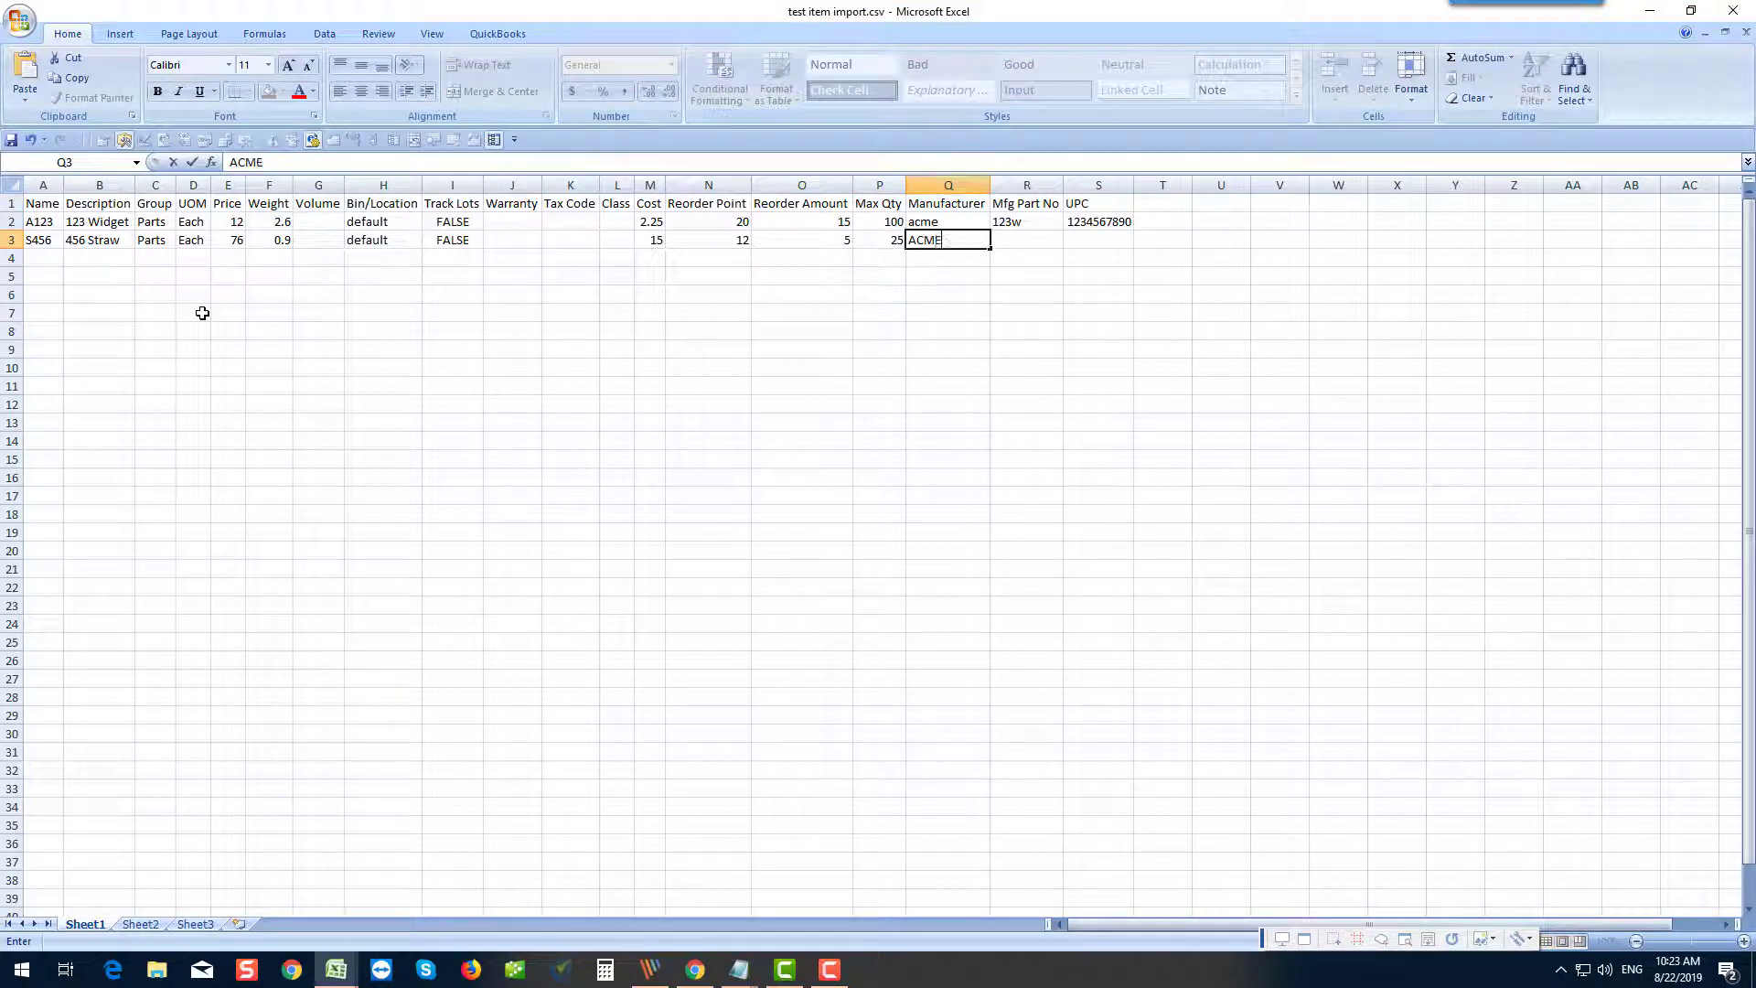
key("Tab")
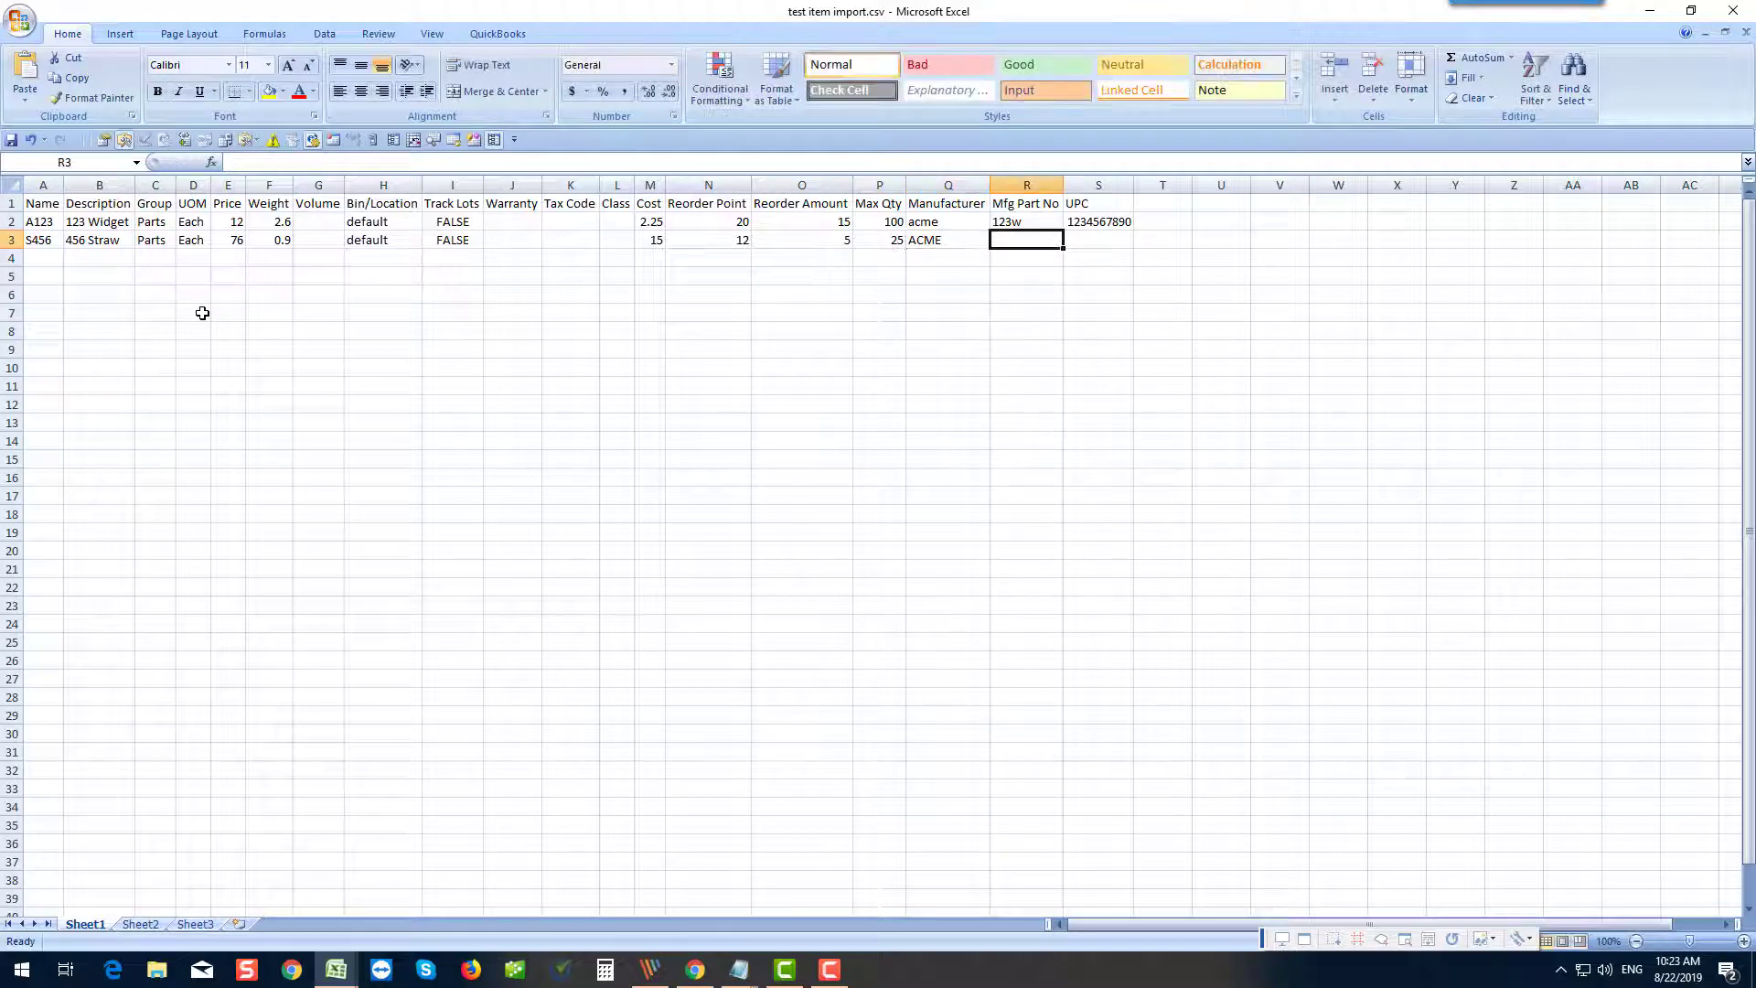
key("Left")
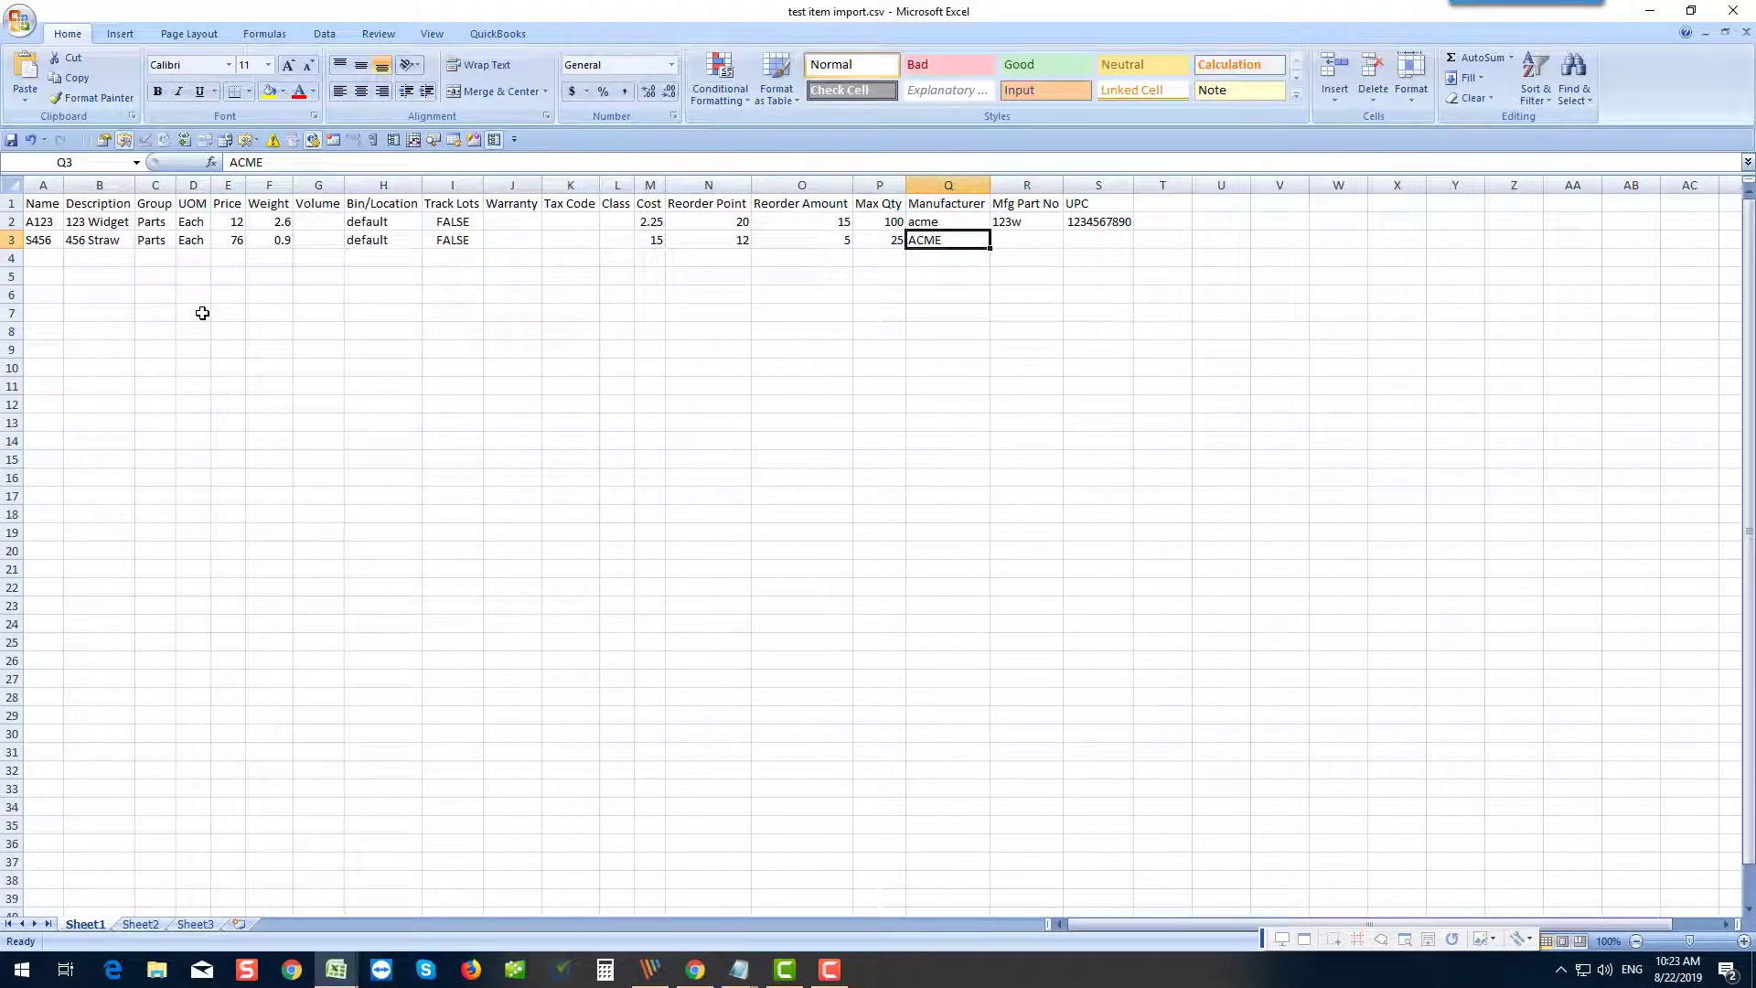
key("Right")
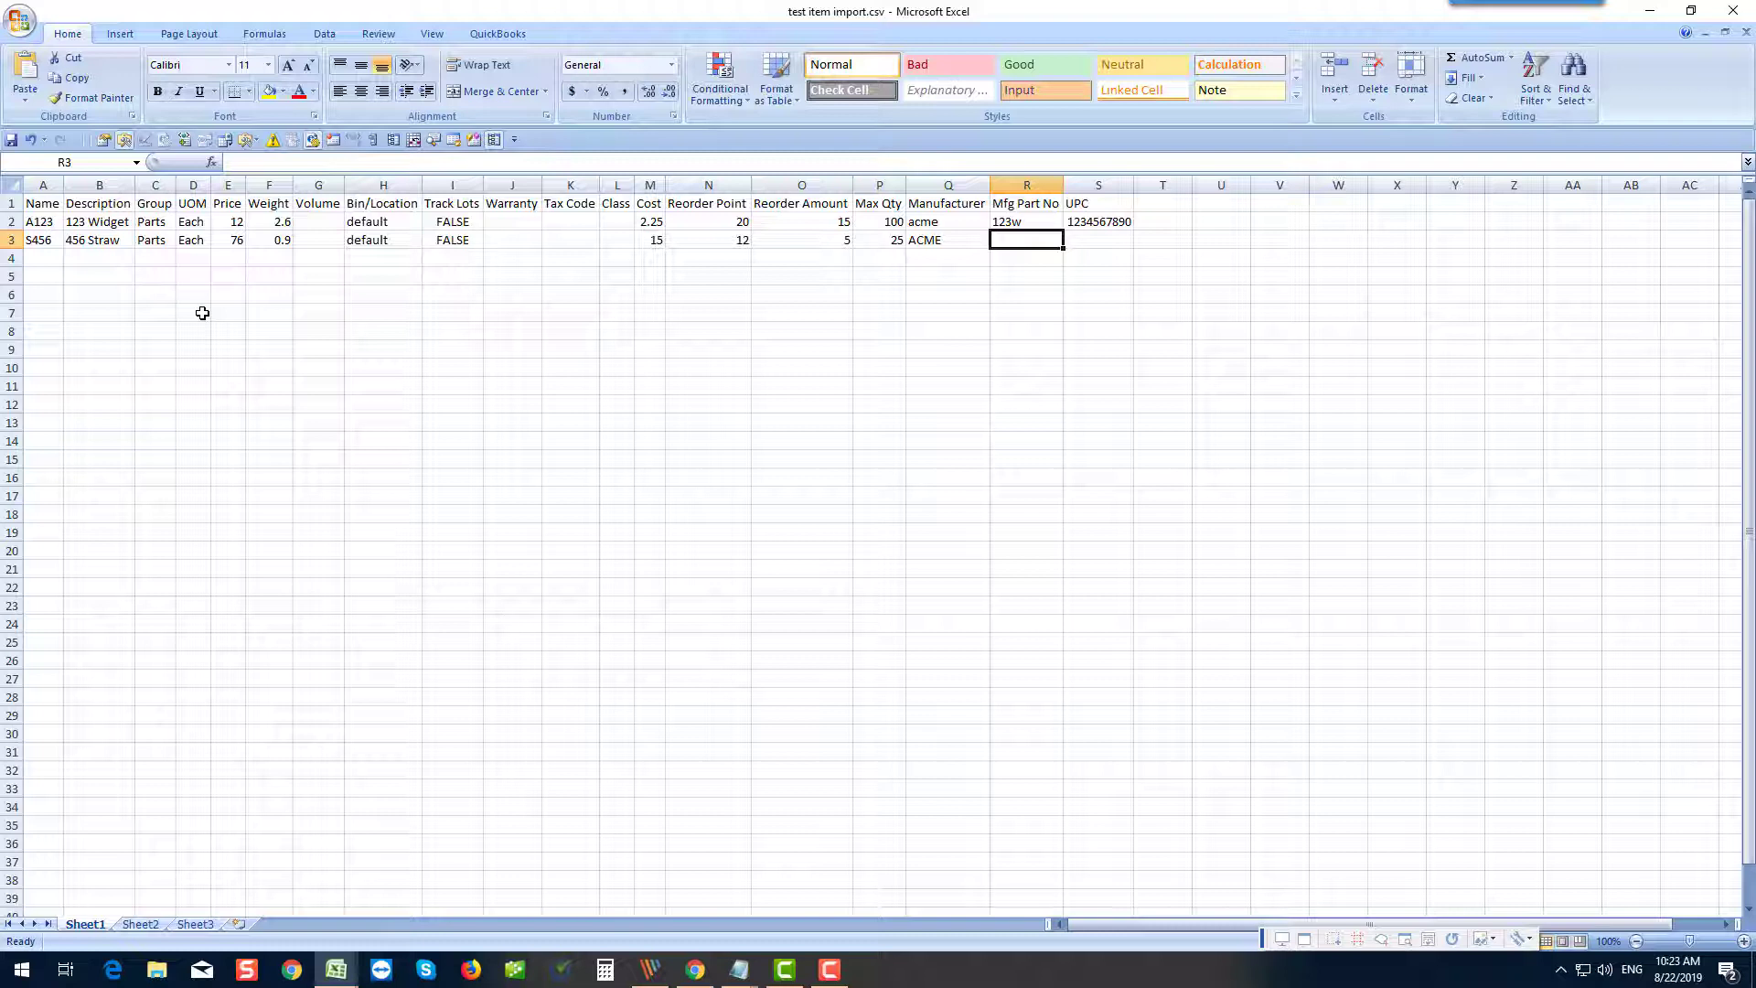
type("456")
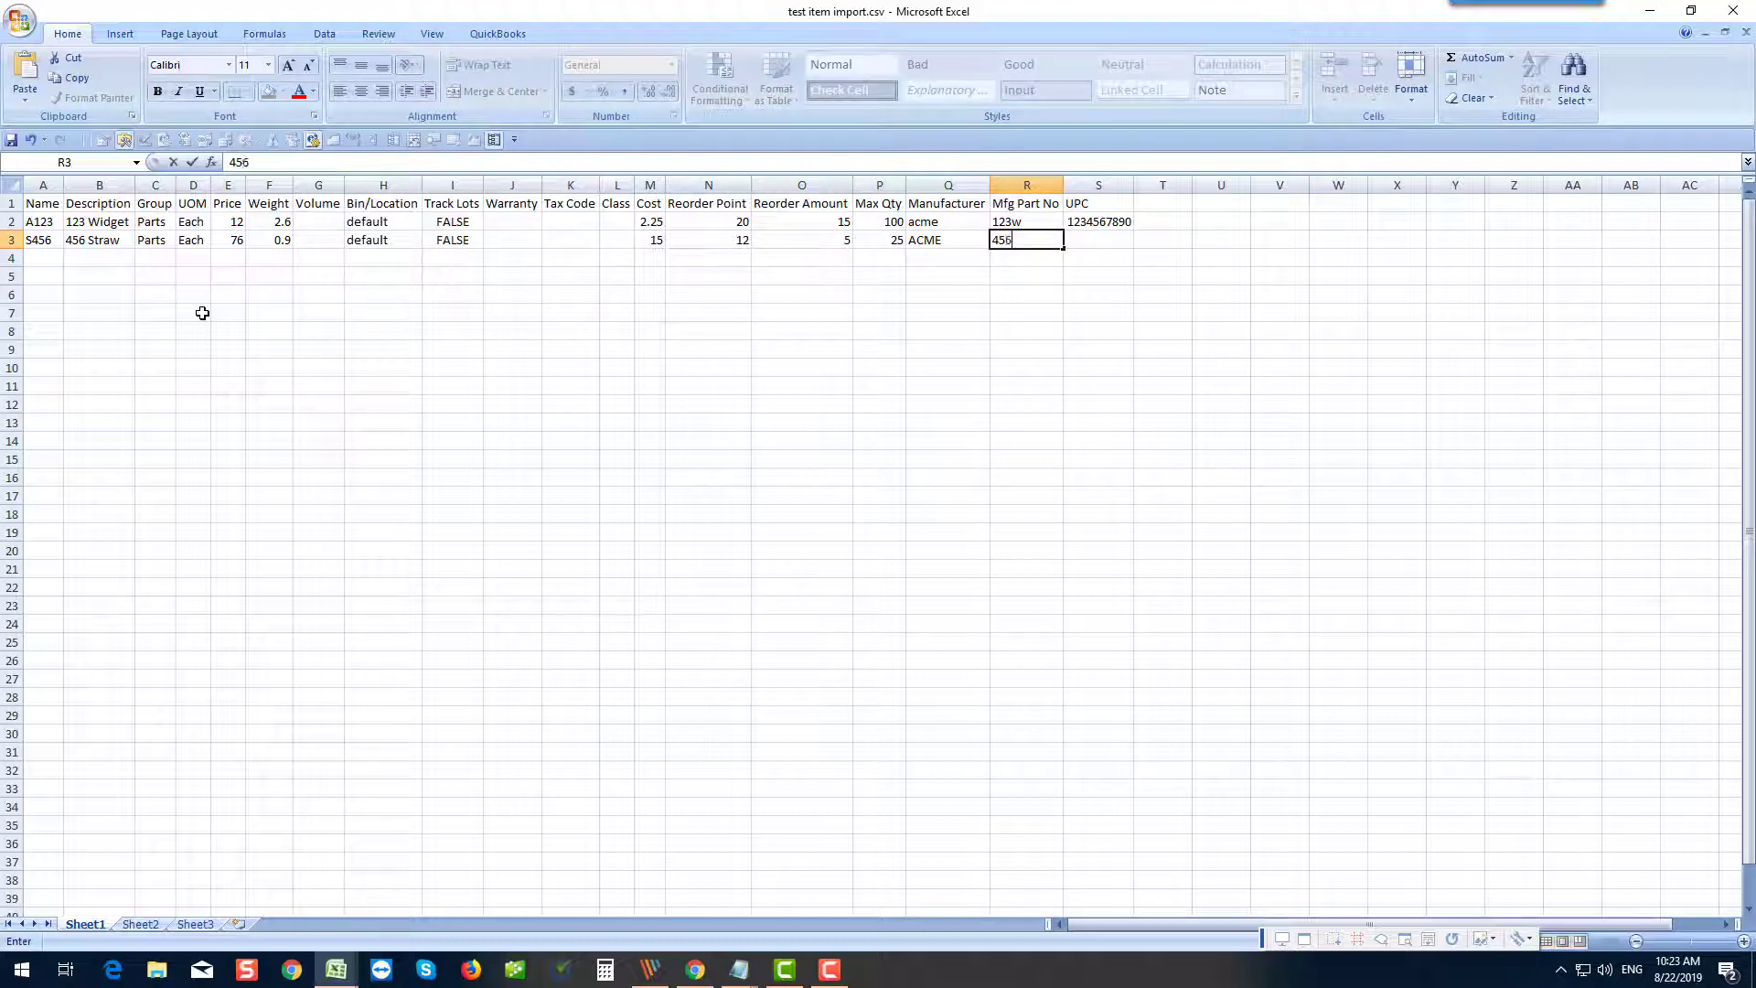
type("s")
type("S")
key("Tab")
type("345-9")
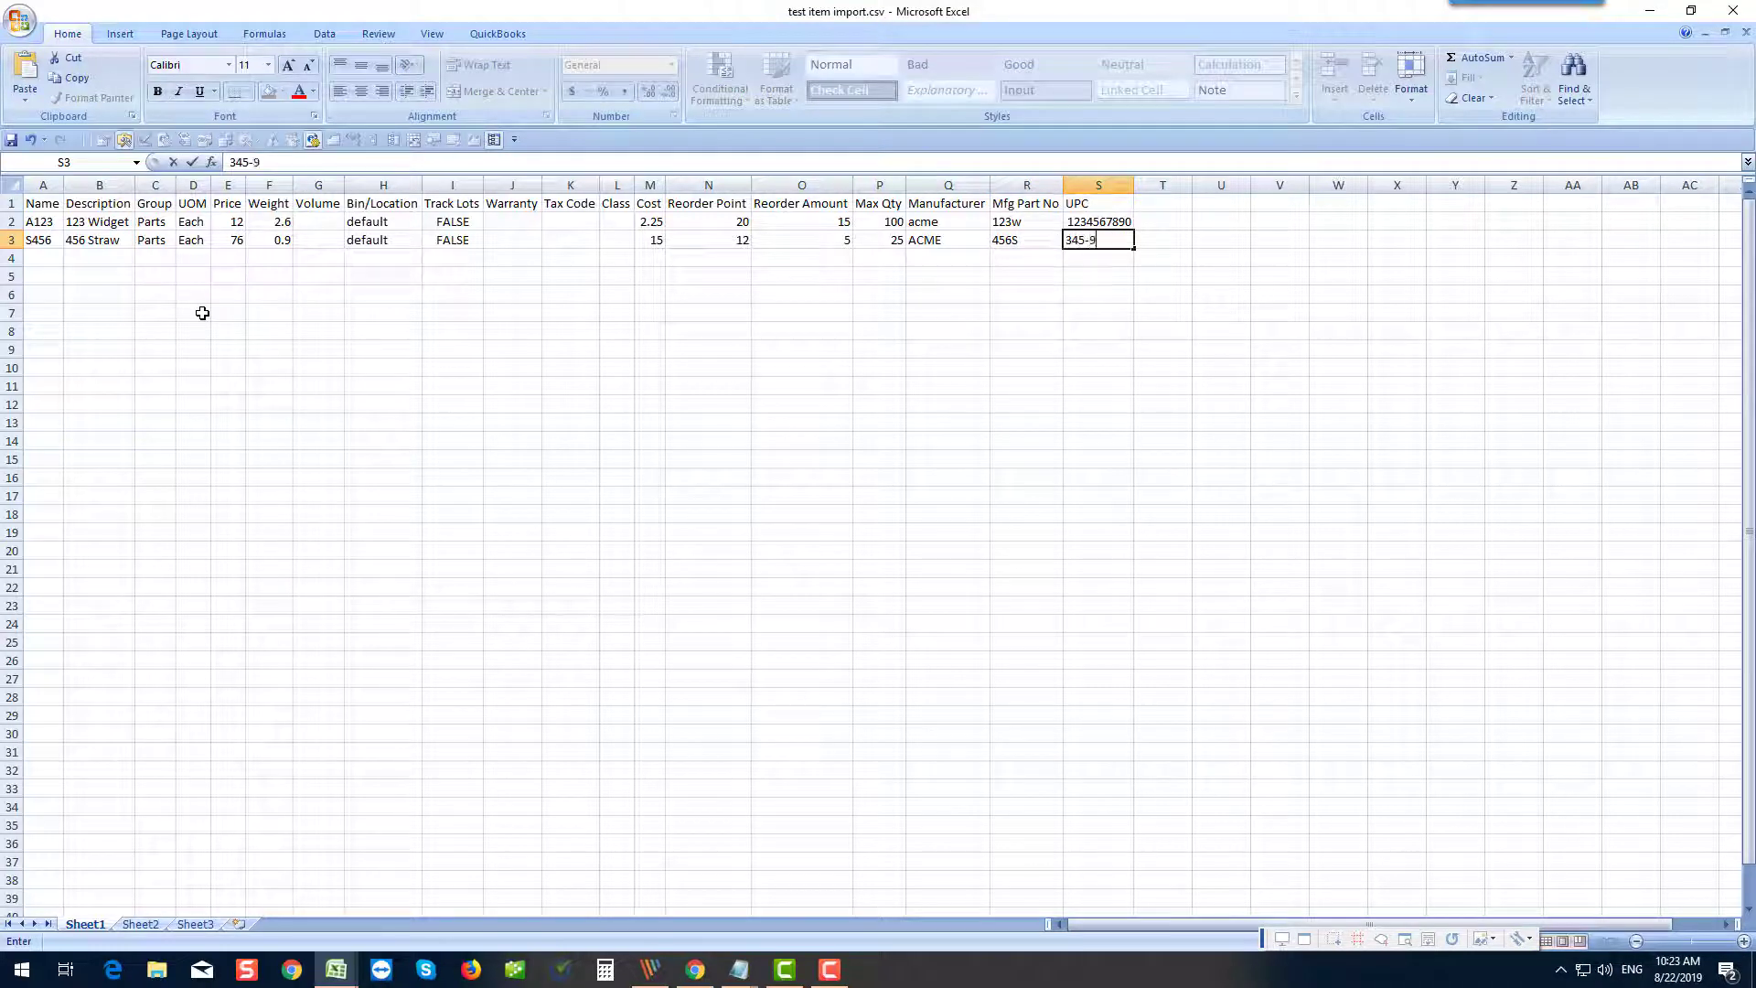
key("Tab")
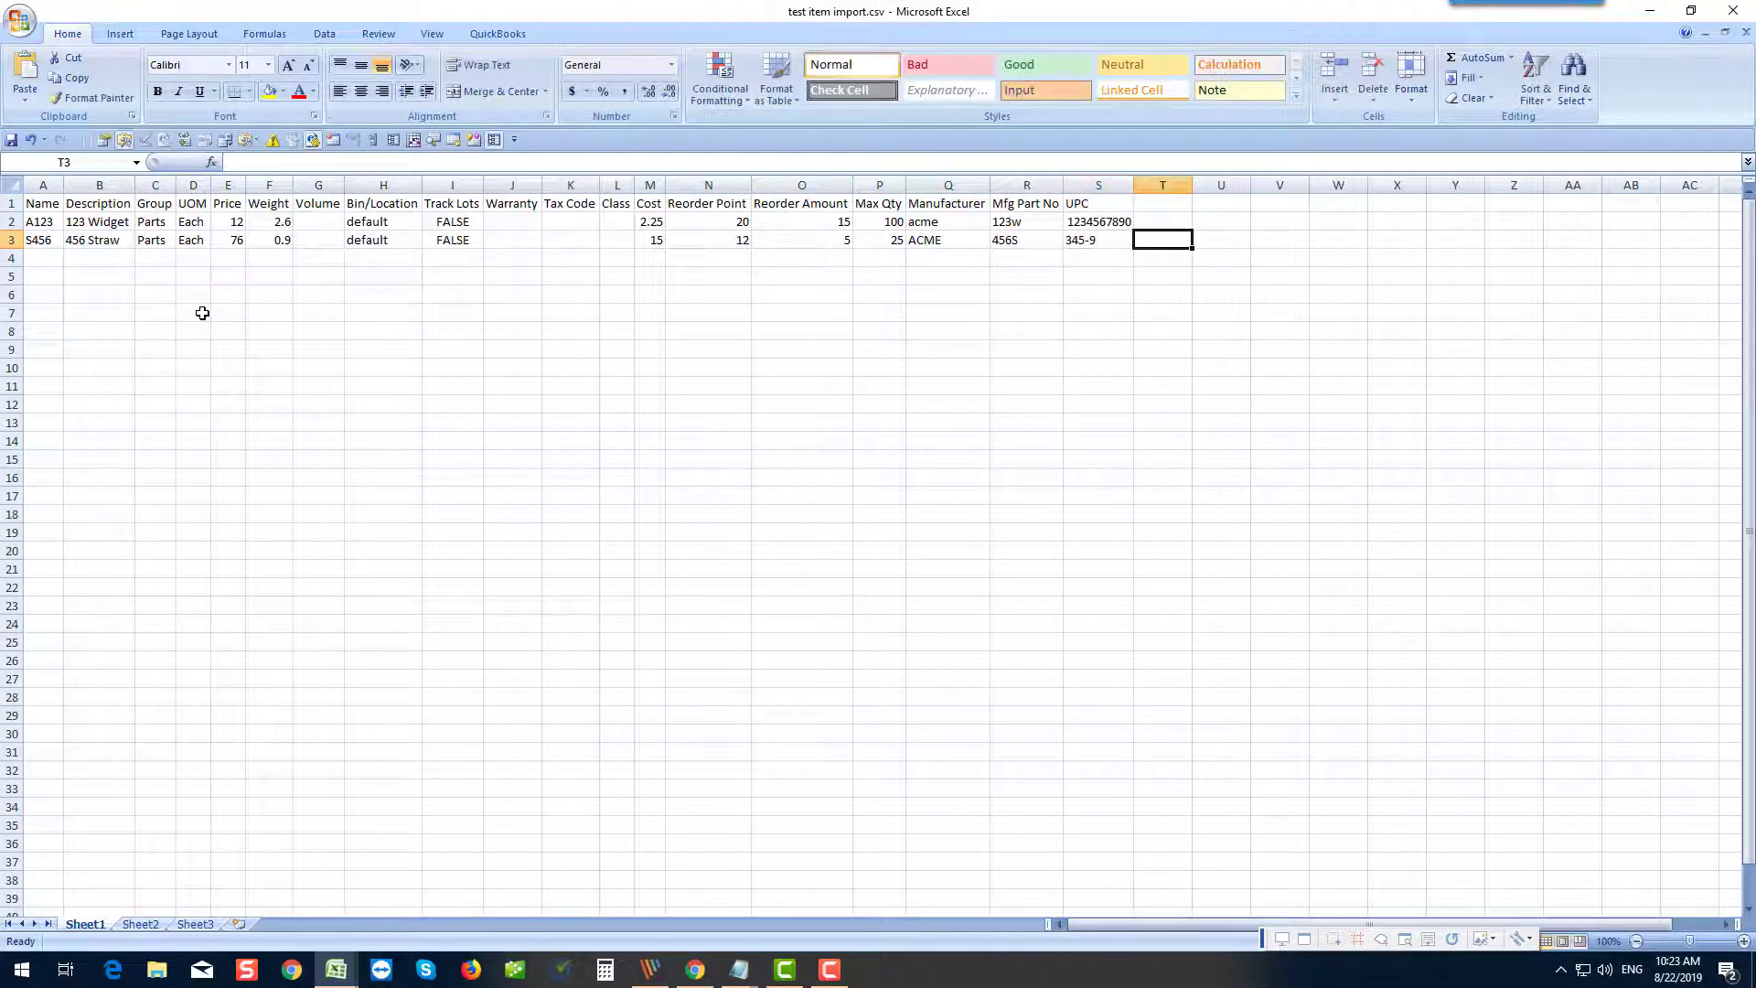
Save the sheet, keeping the CSV format.
left_click(20, 20)
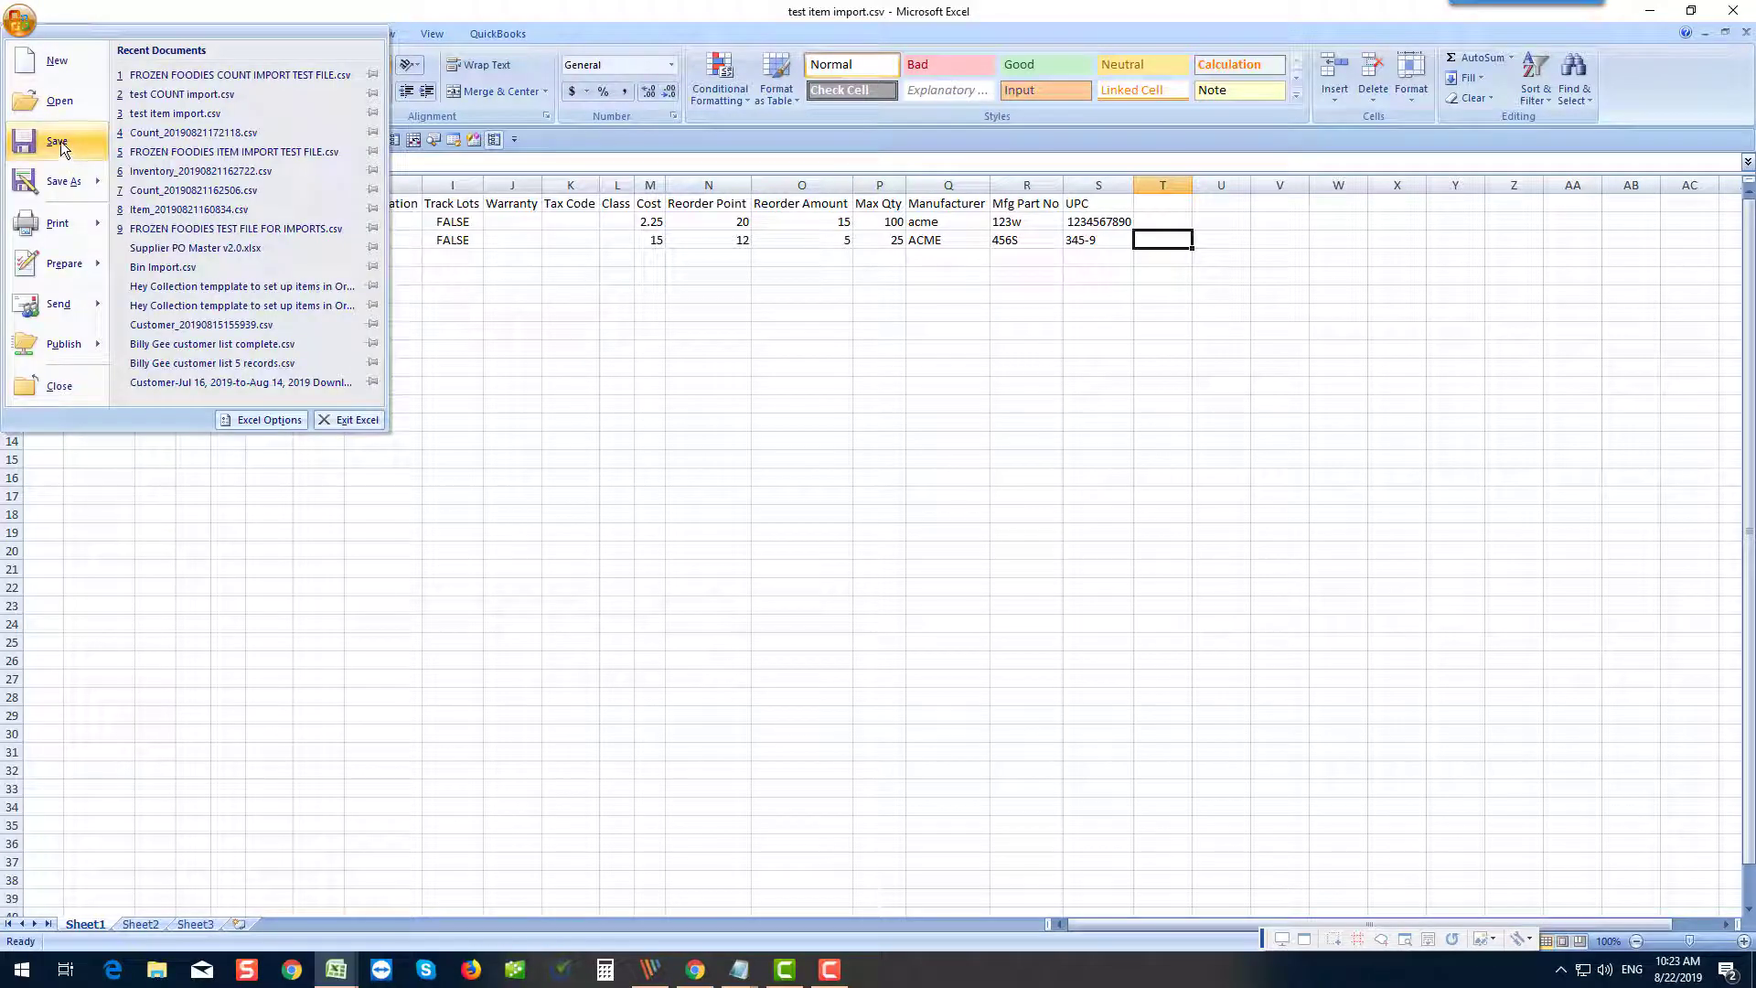
left_click(56, 142)
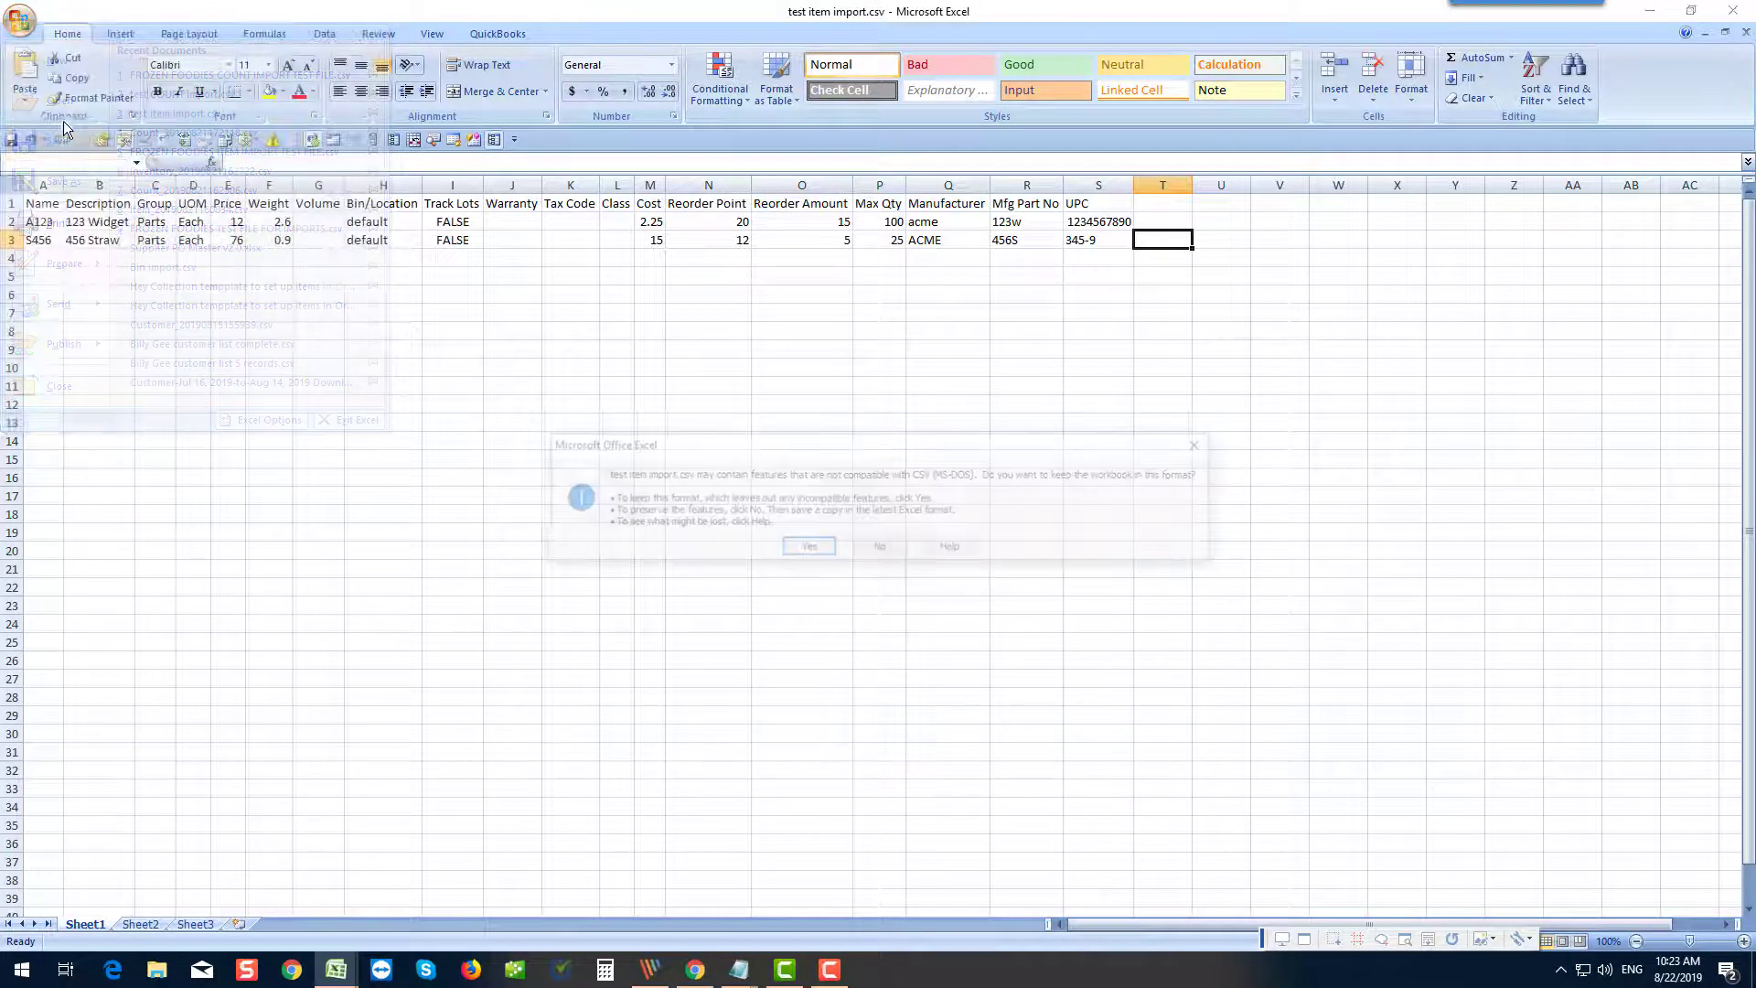
left_click(790, 543)
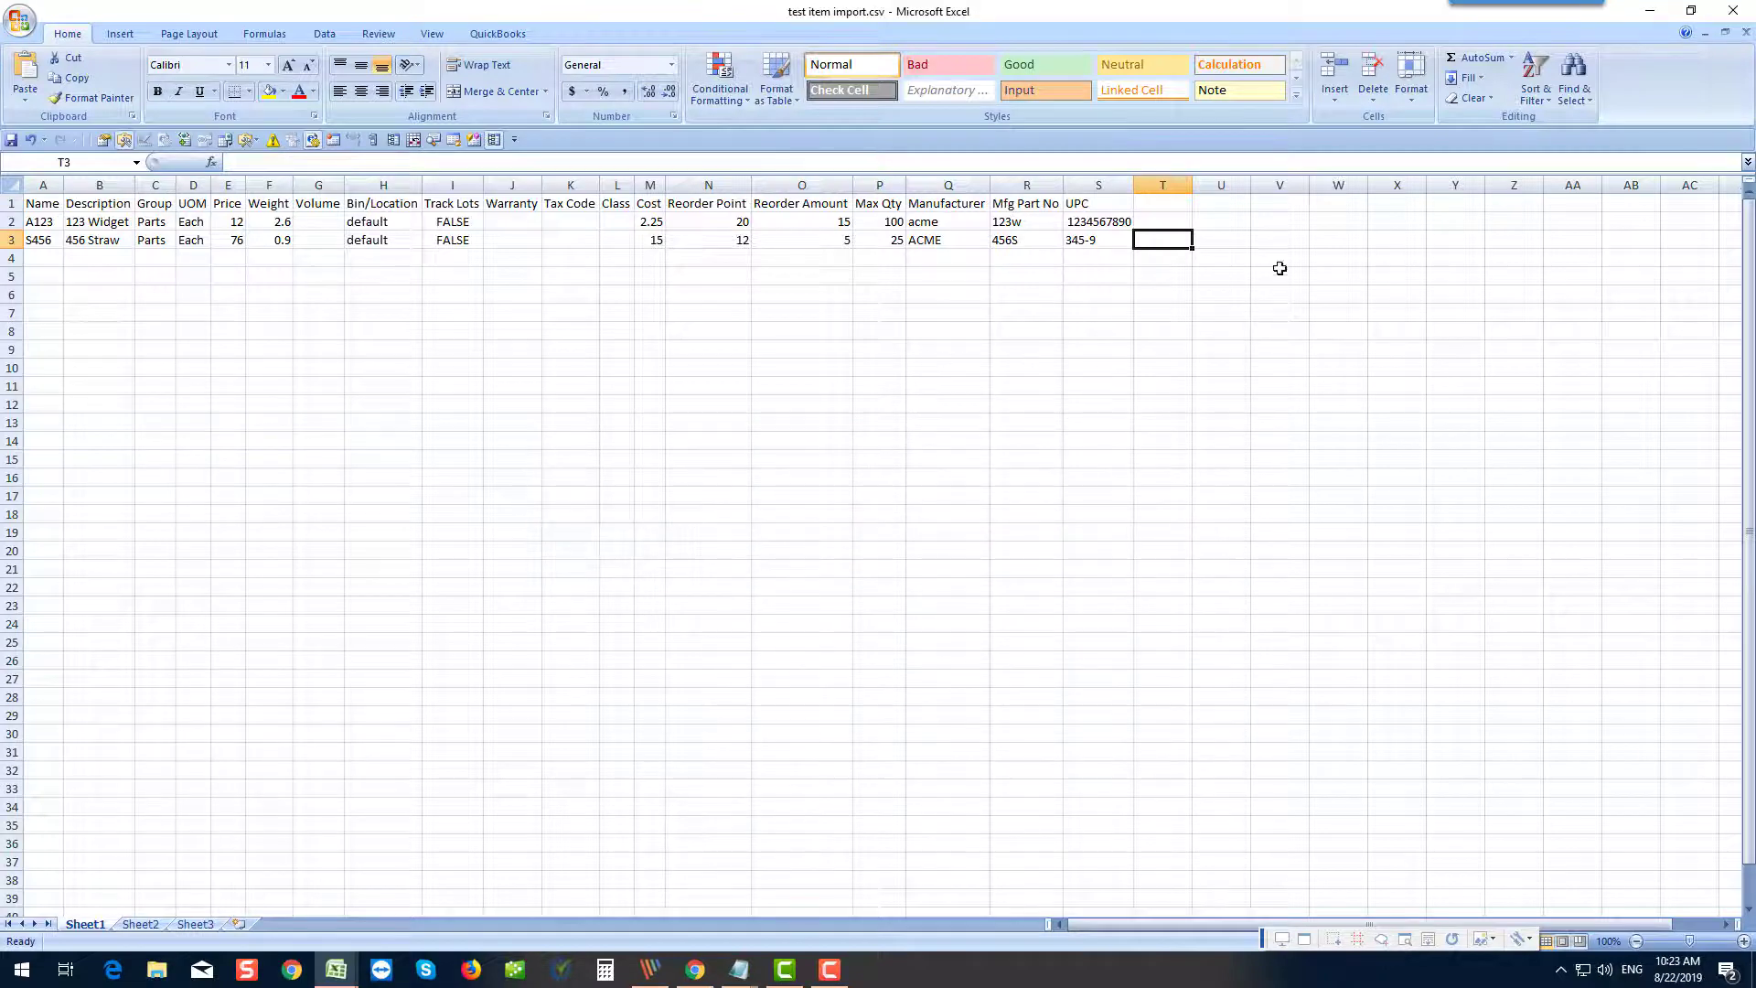
Minimize Excel and reach Order Time's Import page through the company admin General > Import menu.
left_click(1646, 13)
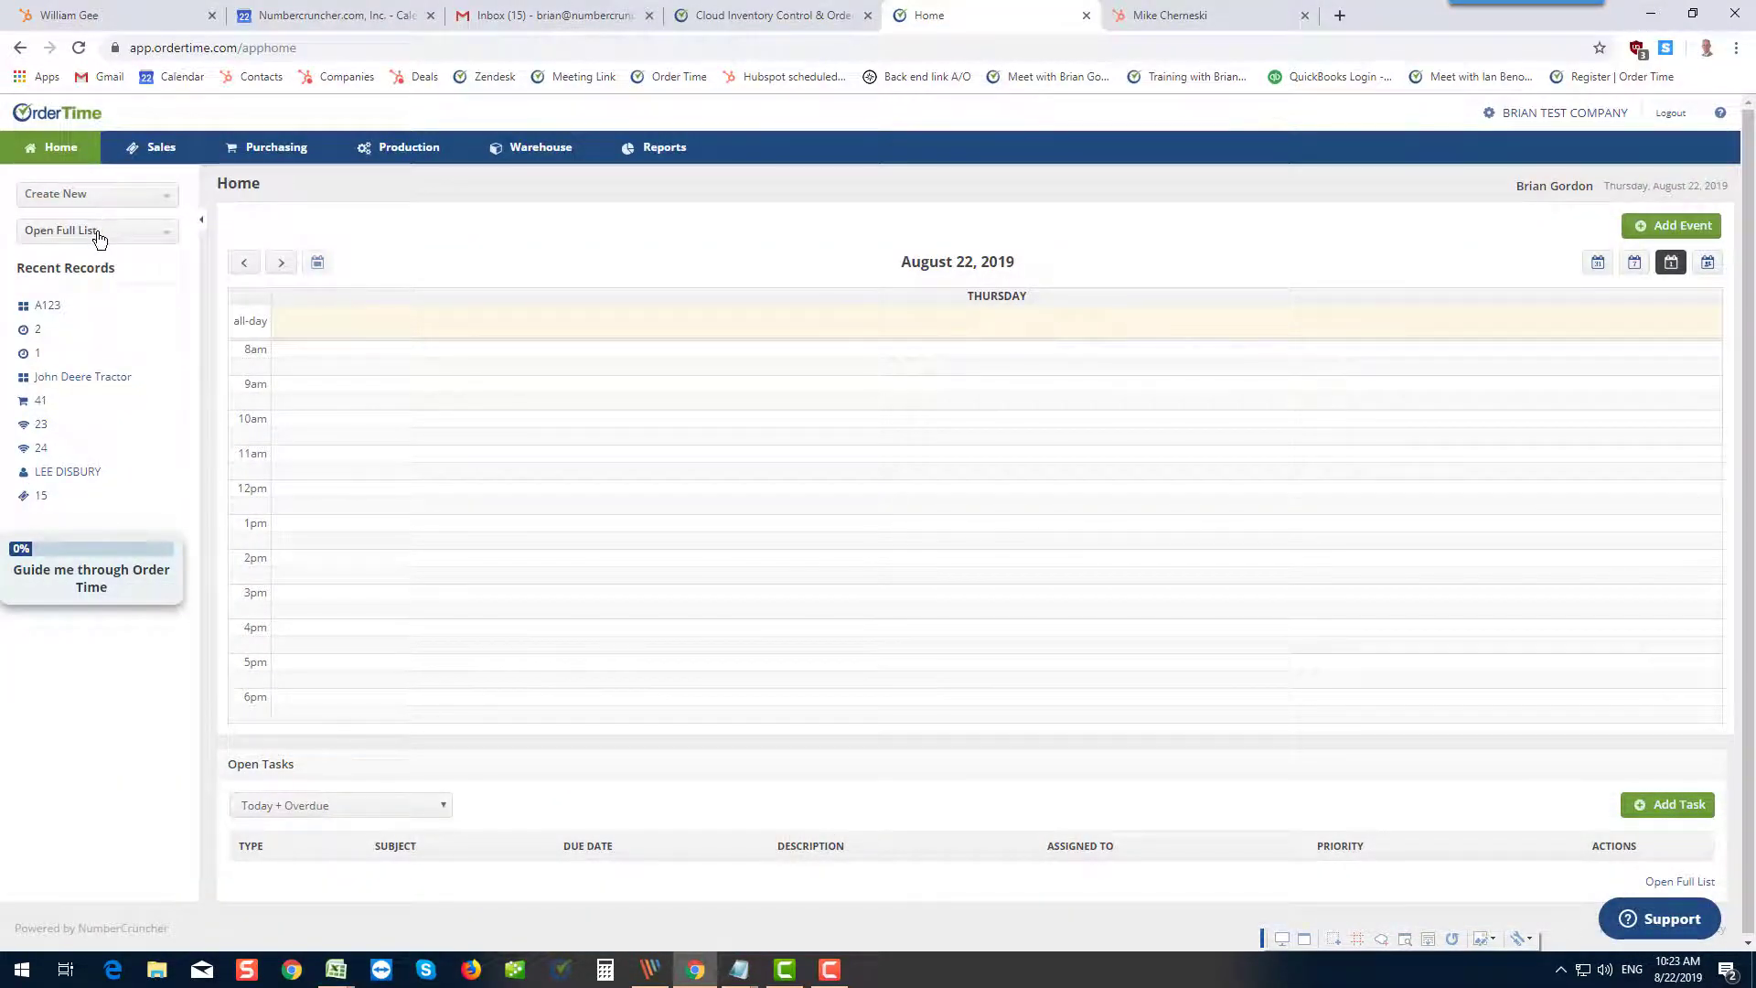
left_click(44, 309)
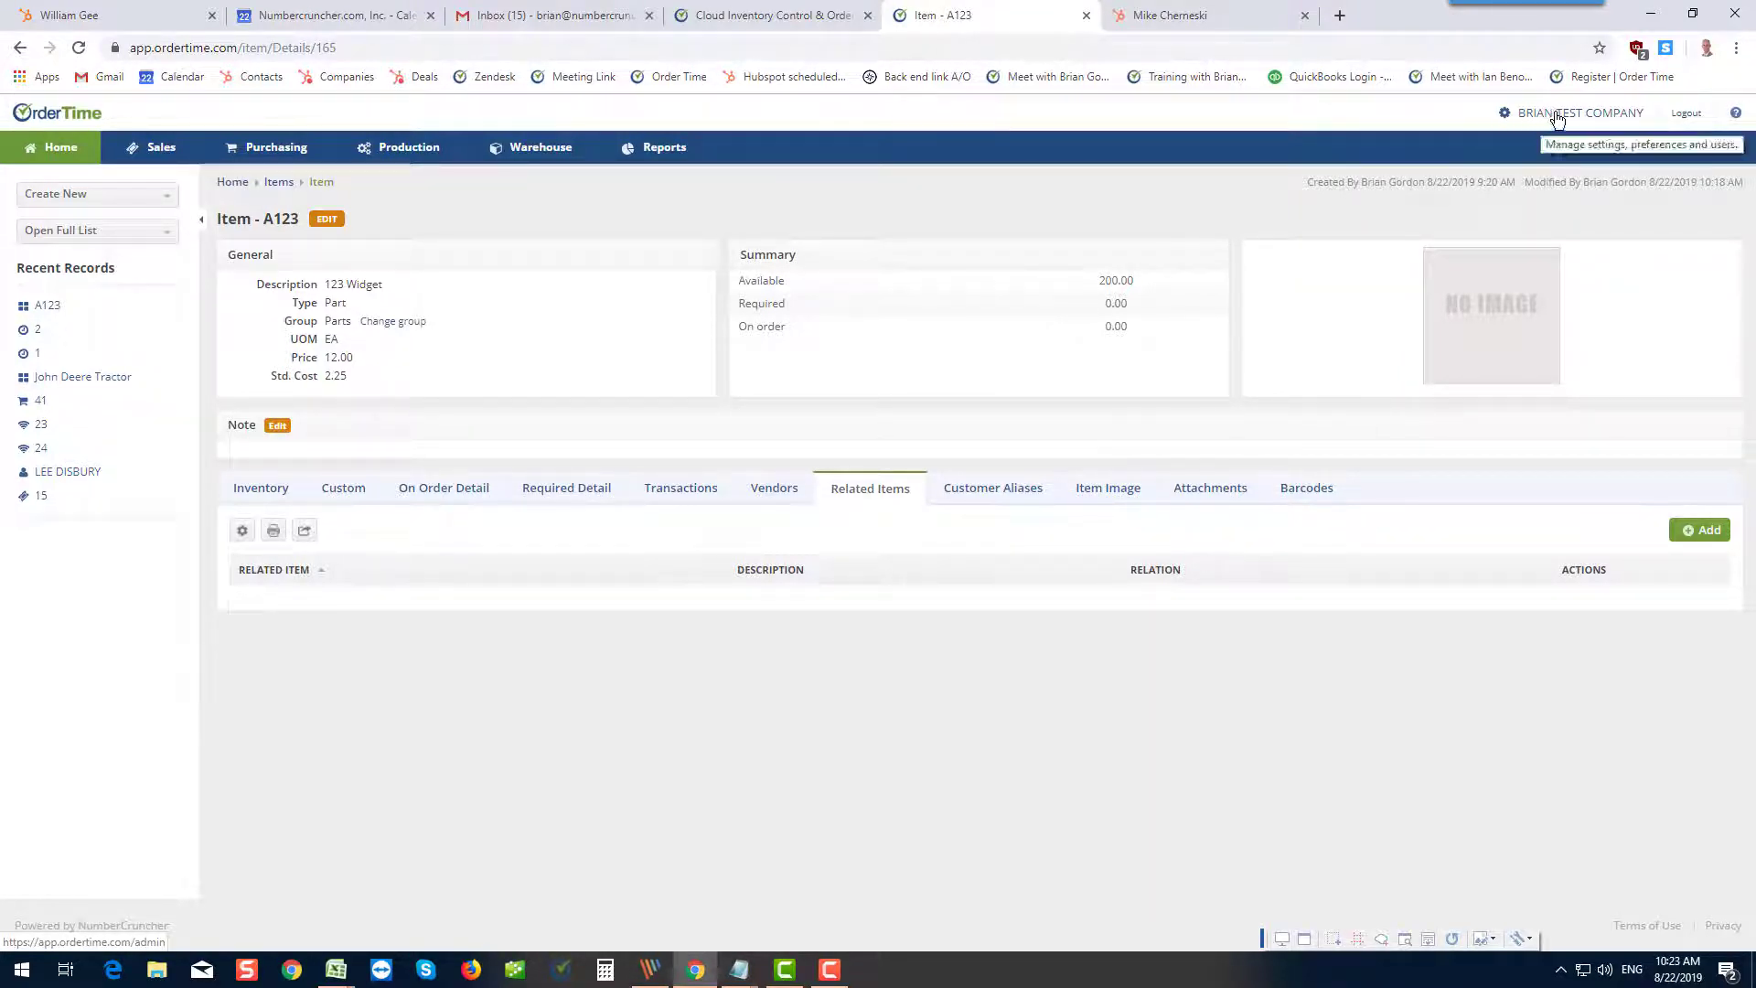
left_click(1558, 118)
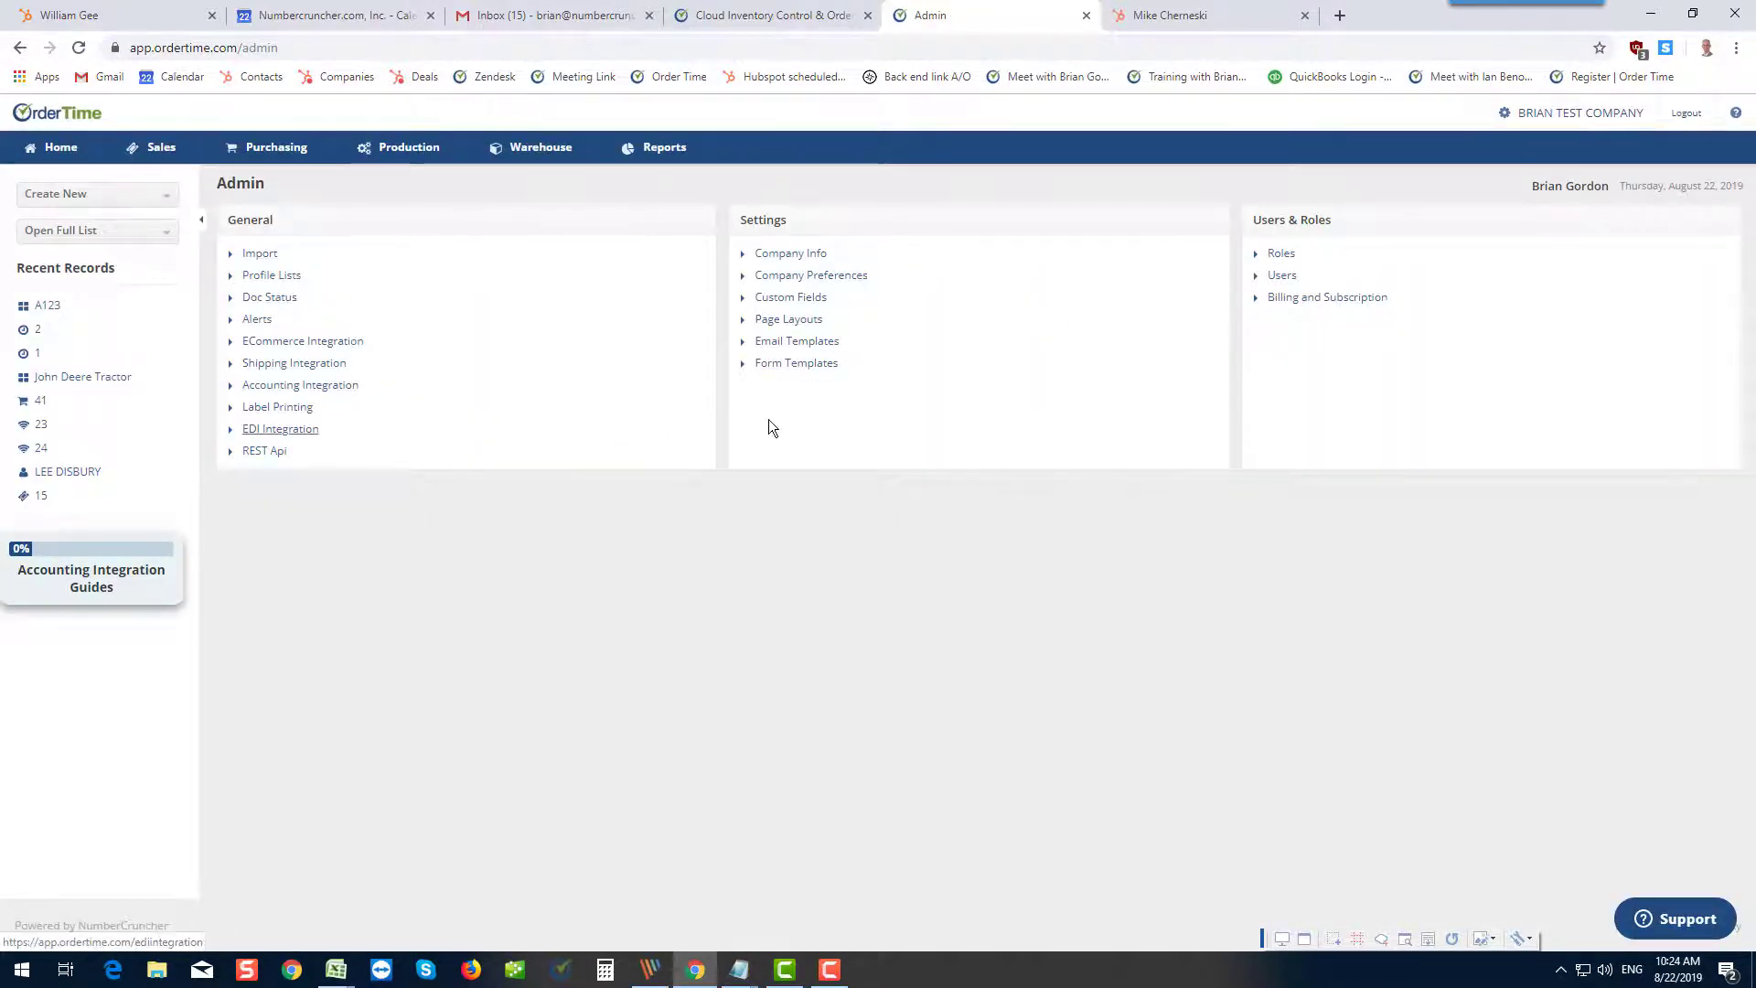
left_click(263, 256)
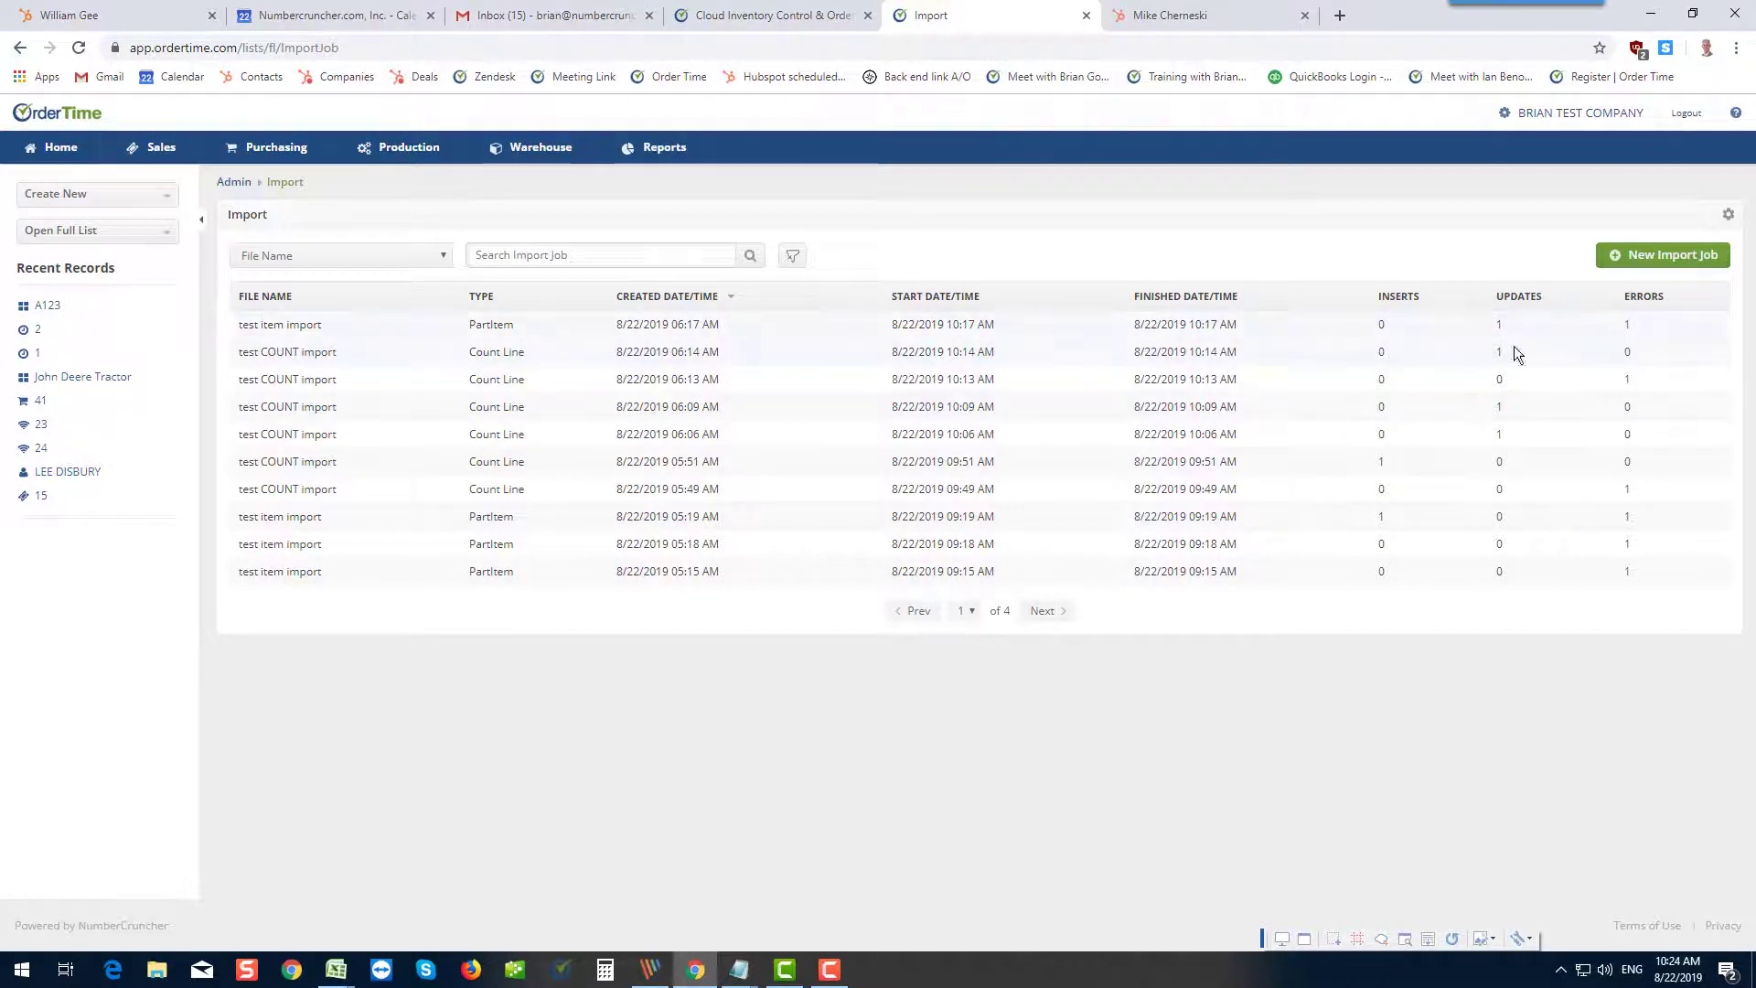
Start a new import job with Type Part Item and the Item Import mapping.
left_click(1626, 255)
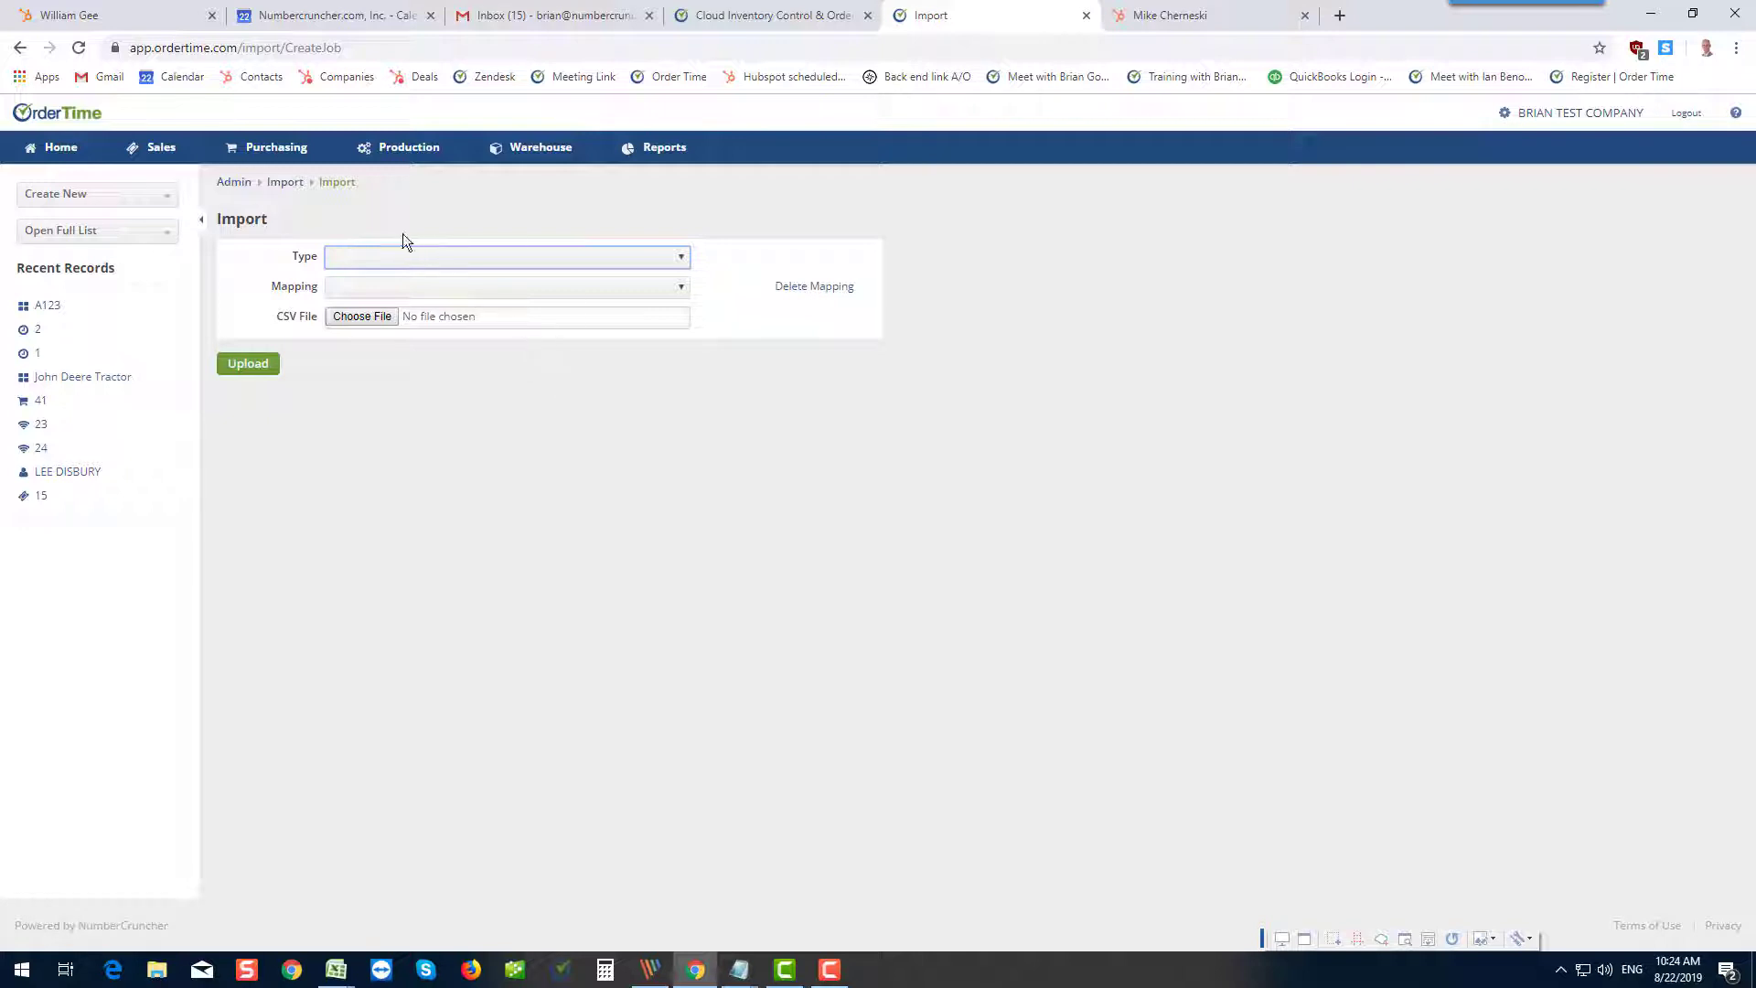
left_click(394, 258)
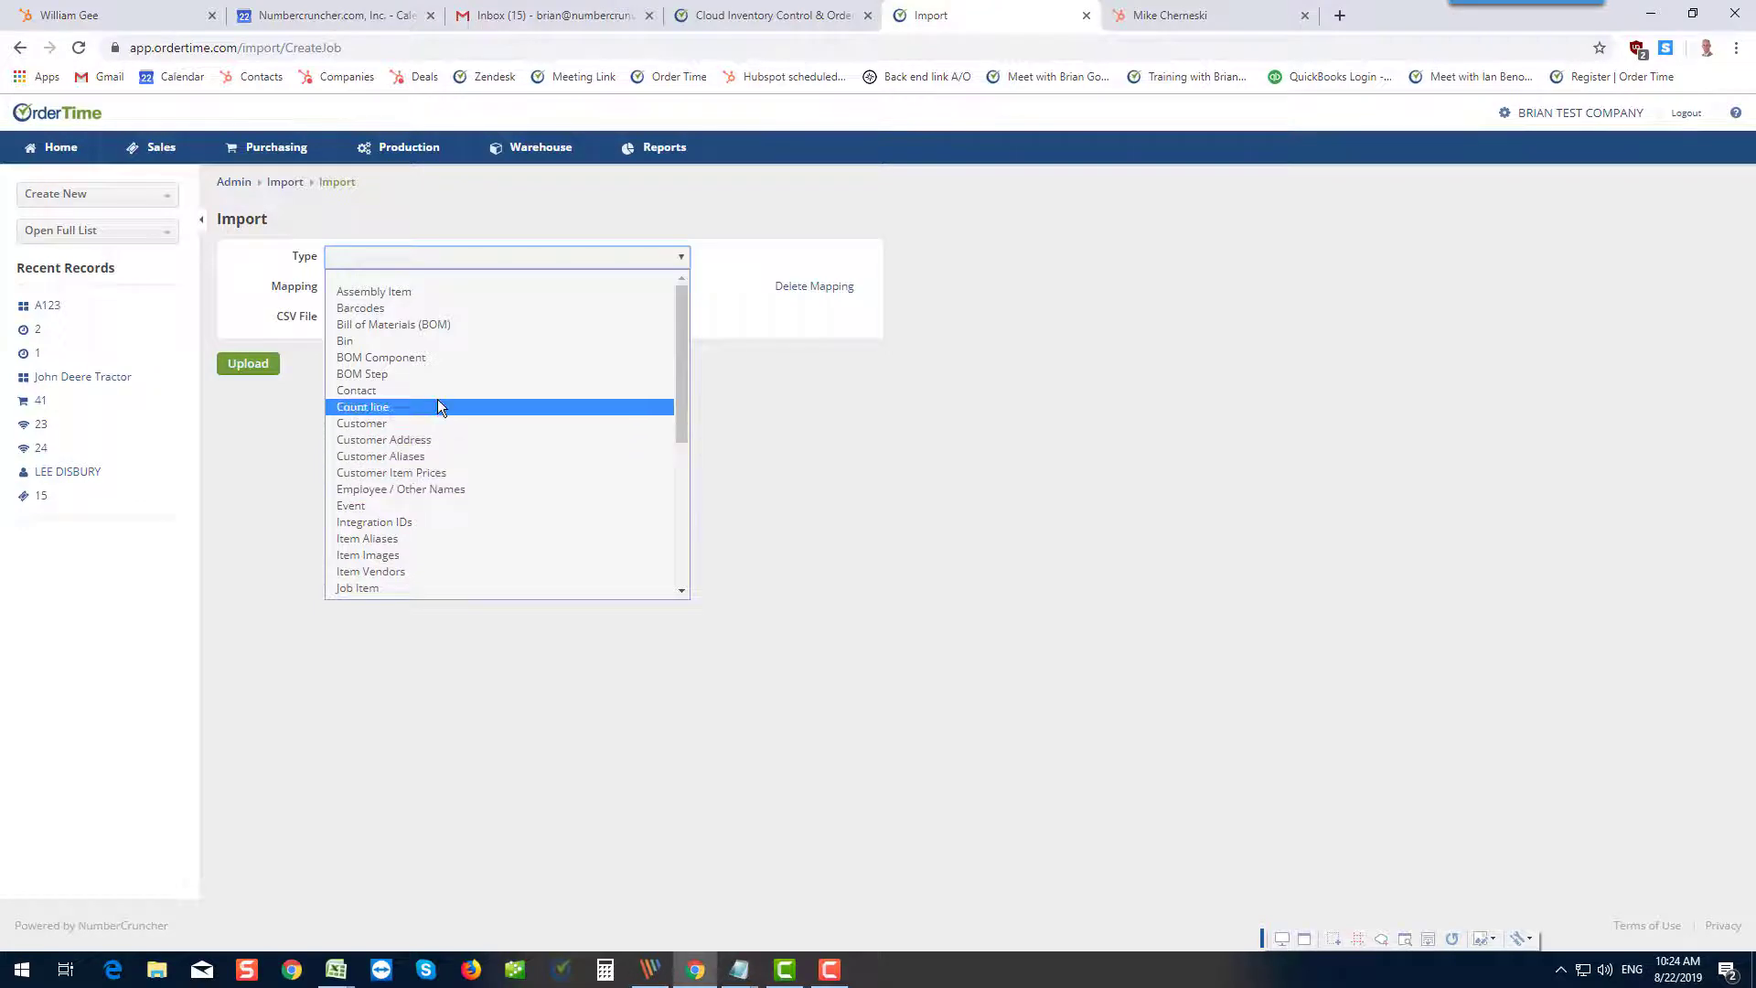
scroll(437, 399, "down", 5)
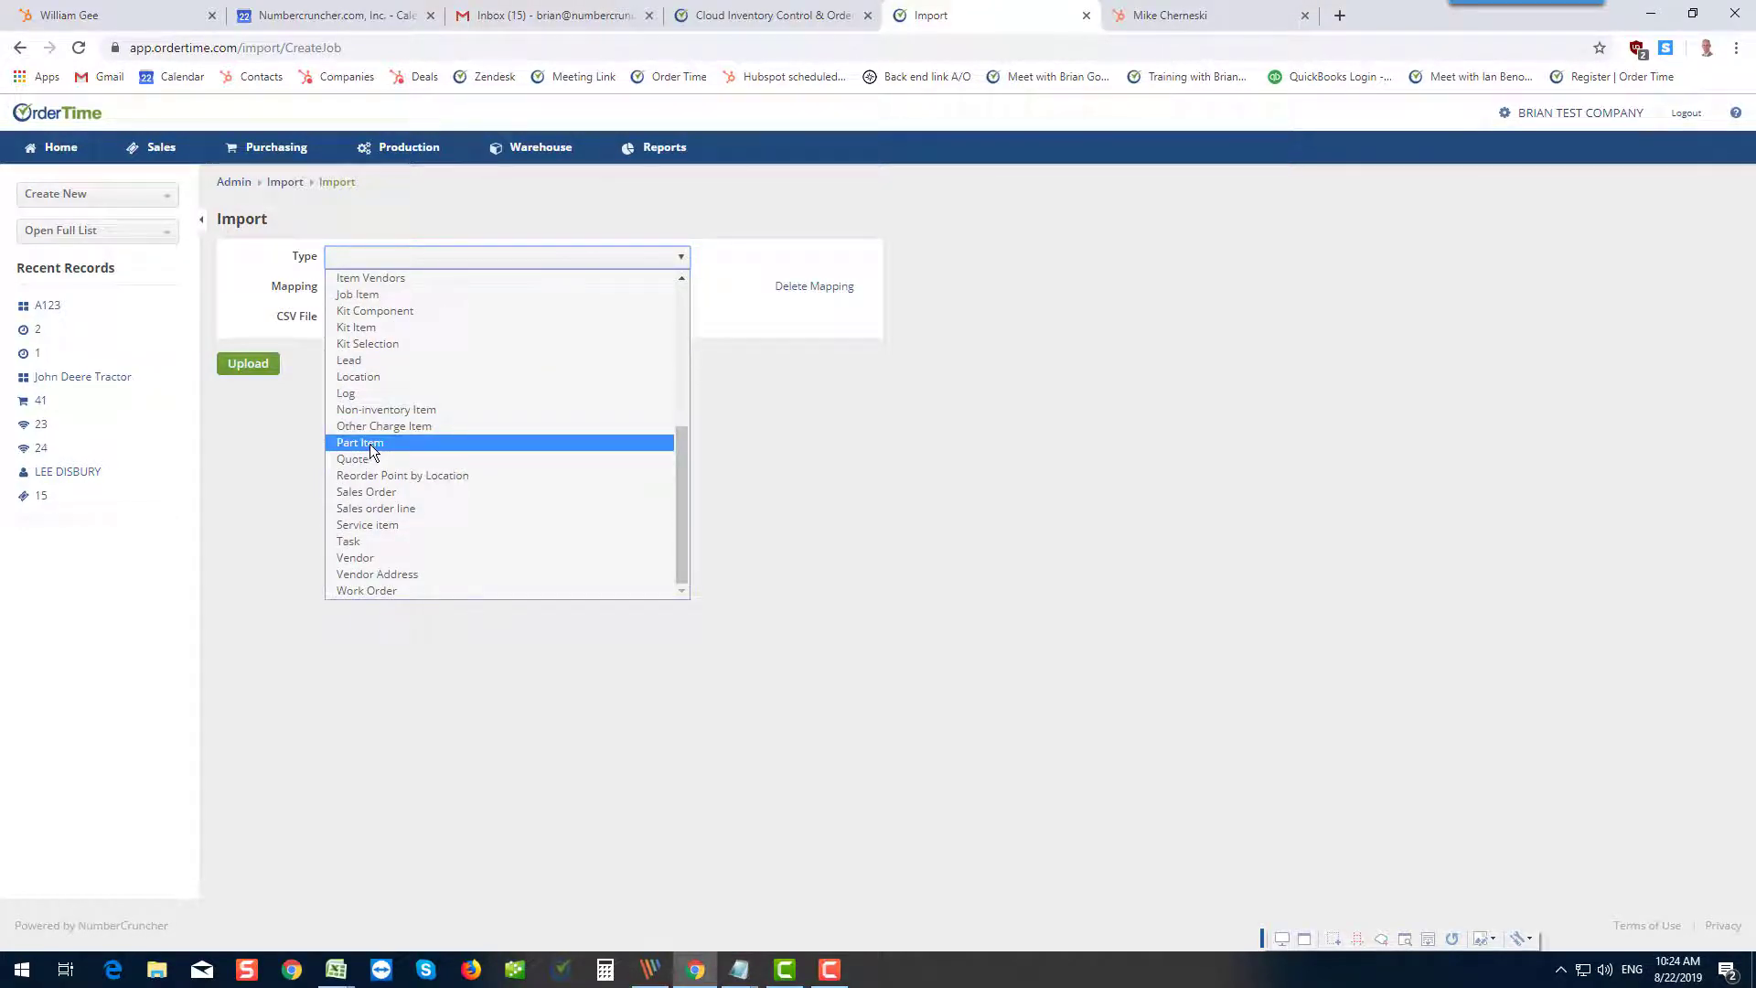
left_click(372, 445)
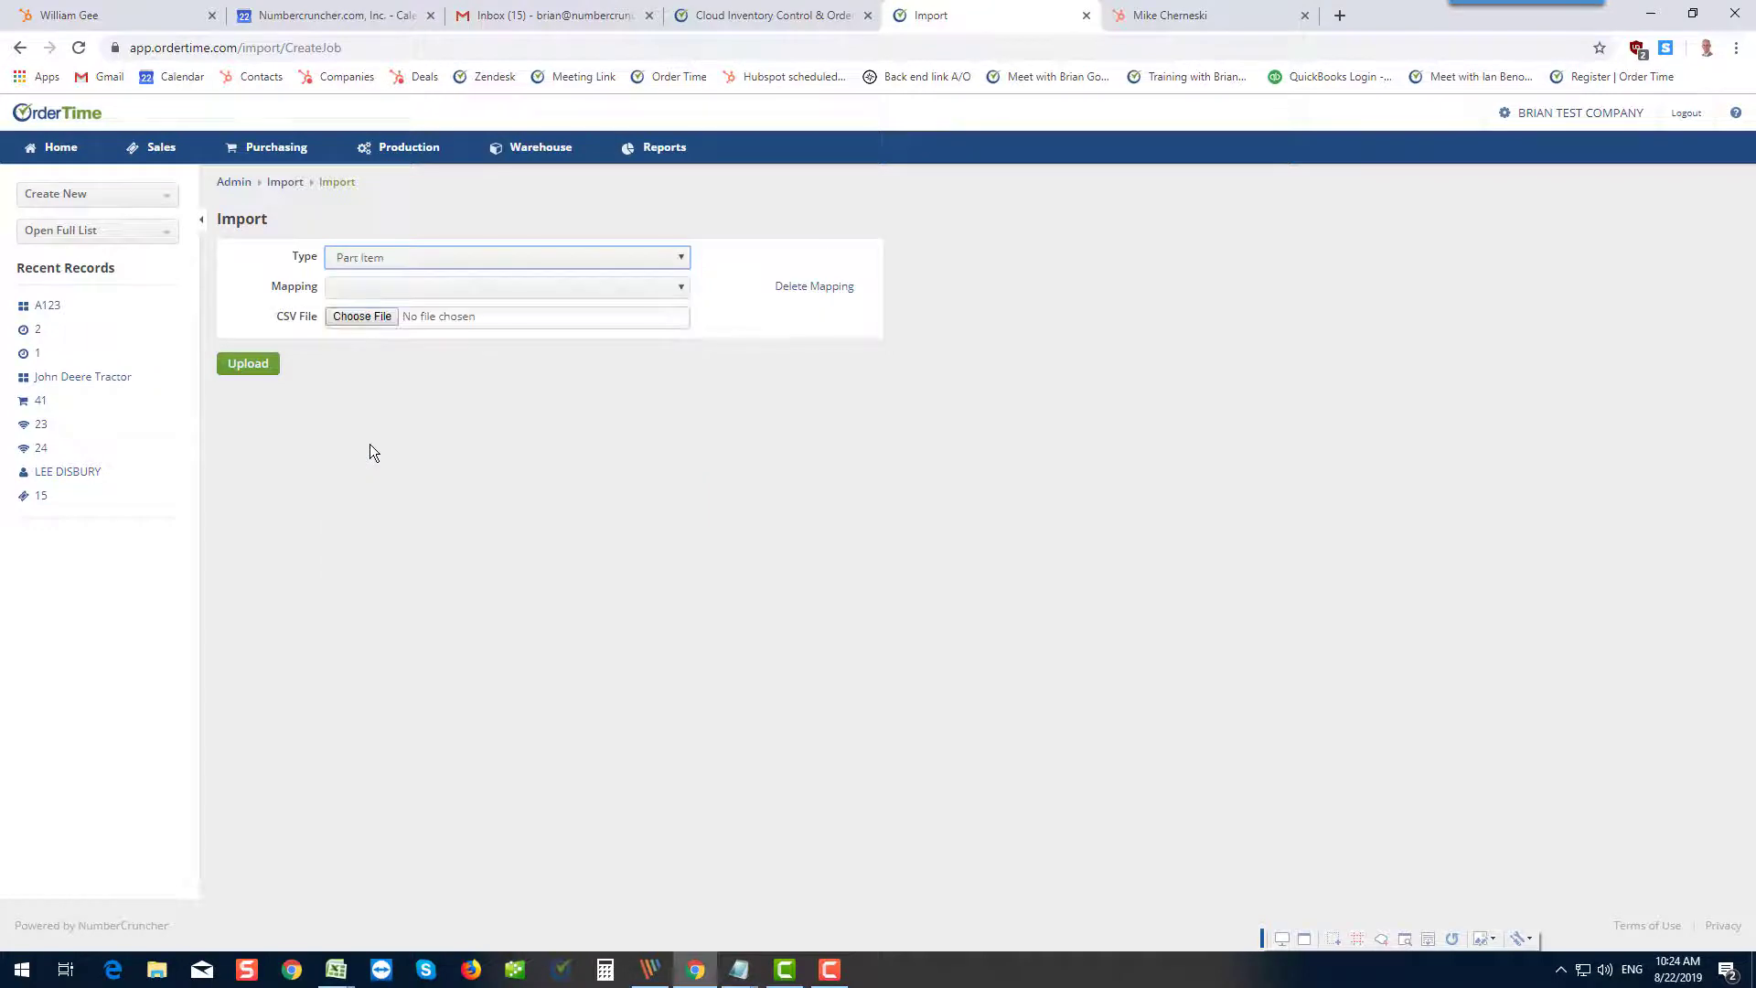
left_click(676, 289)
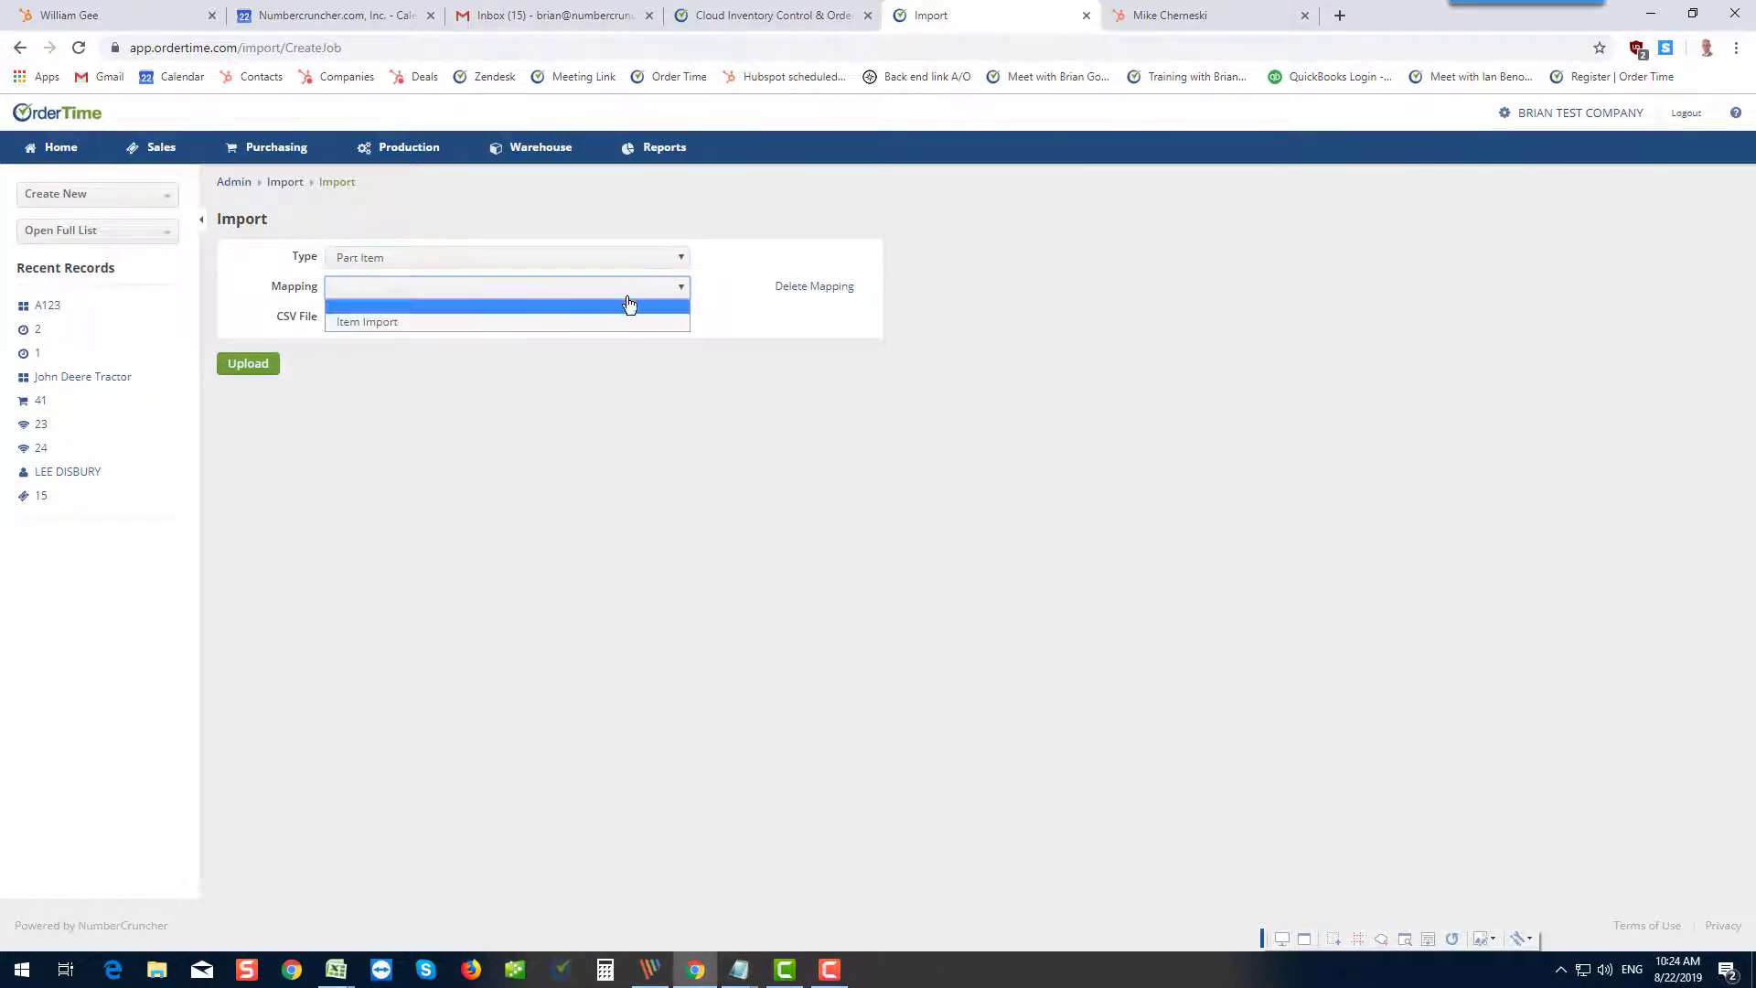
left_click(398, 326)
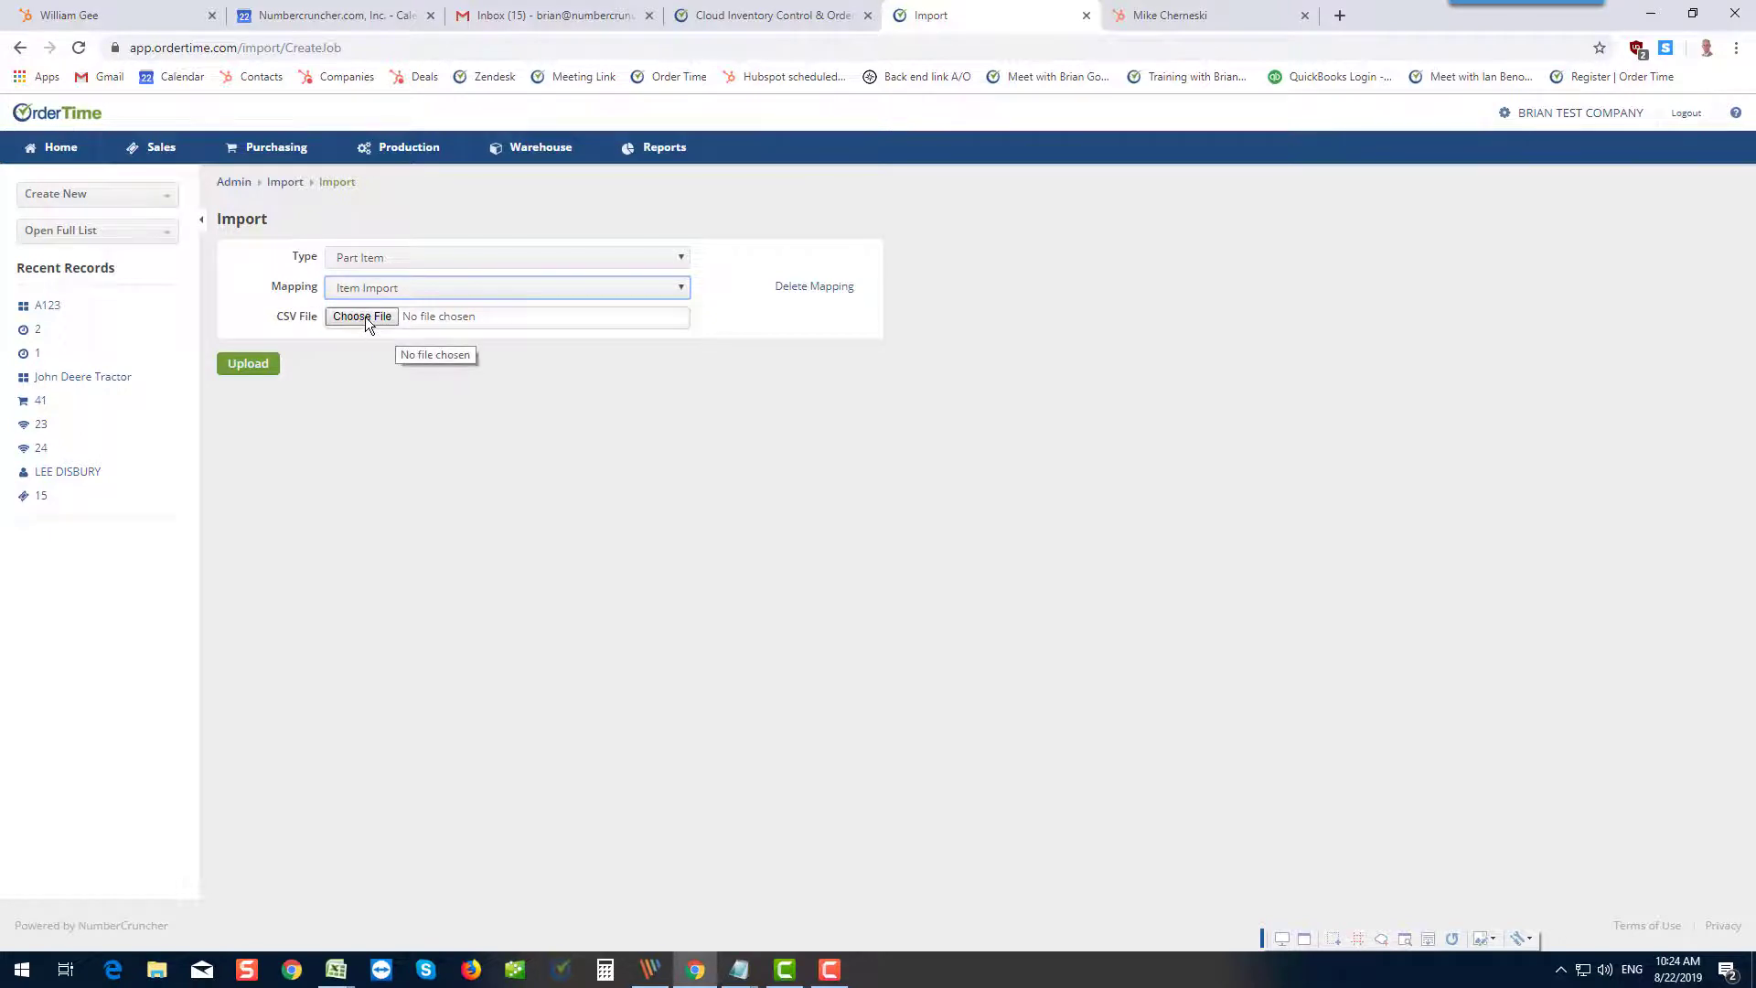
Choose test item import.csv as the file for the import.
left_click(365, 316)
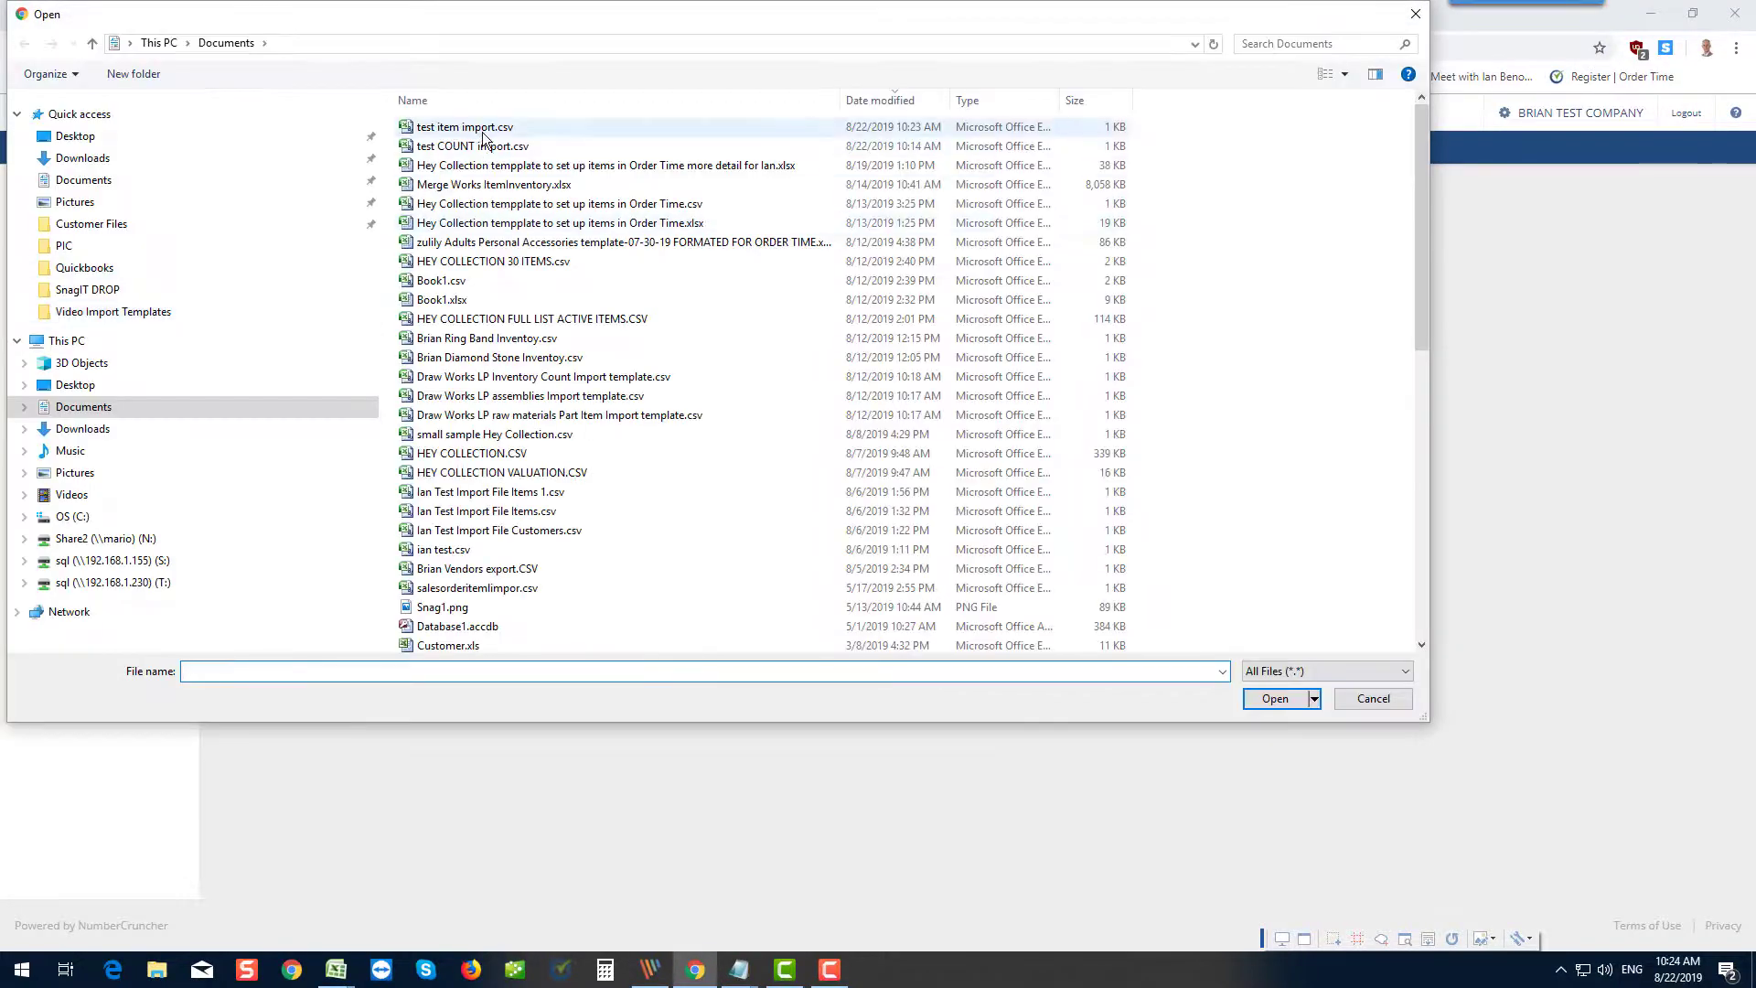
double_click(484, 130)
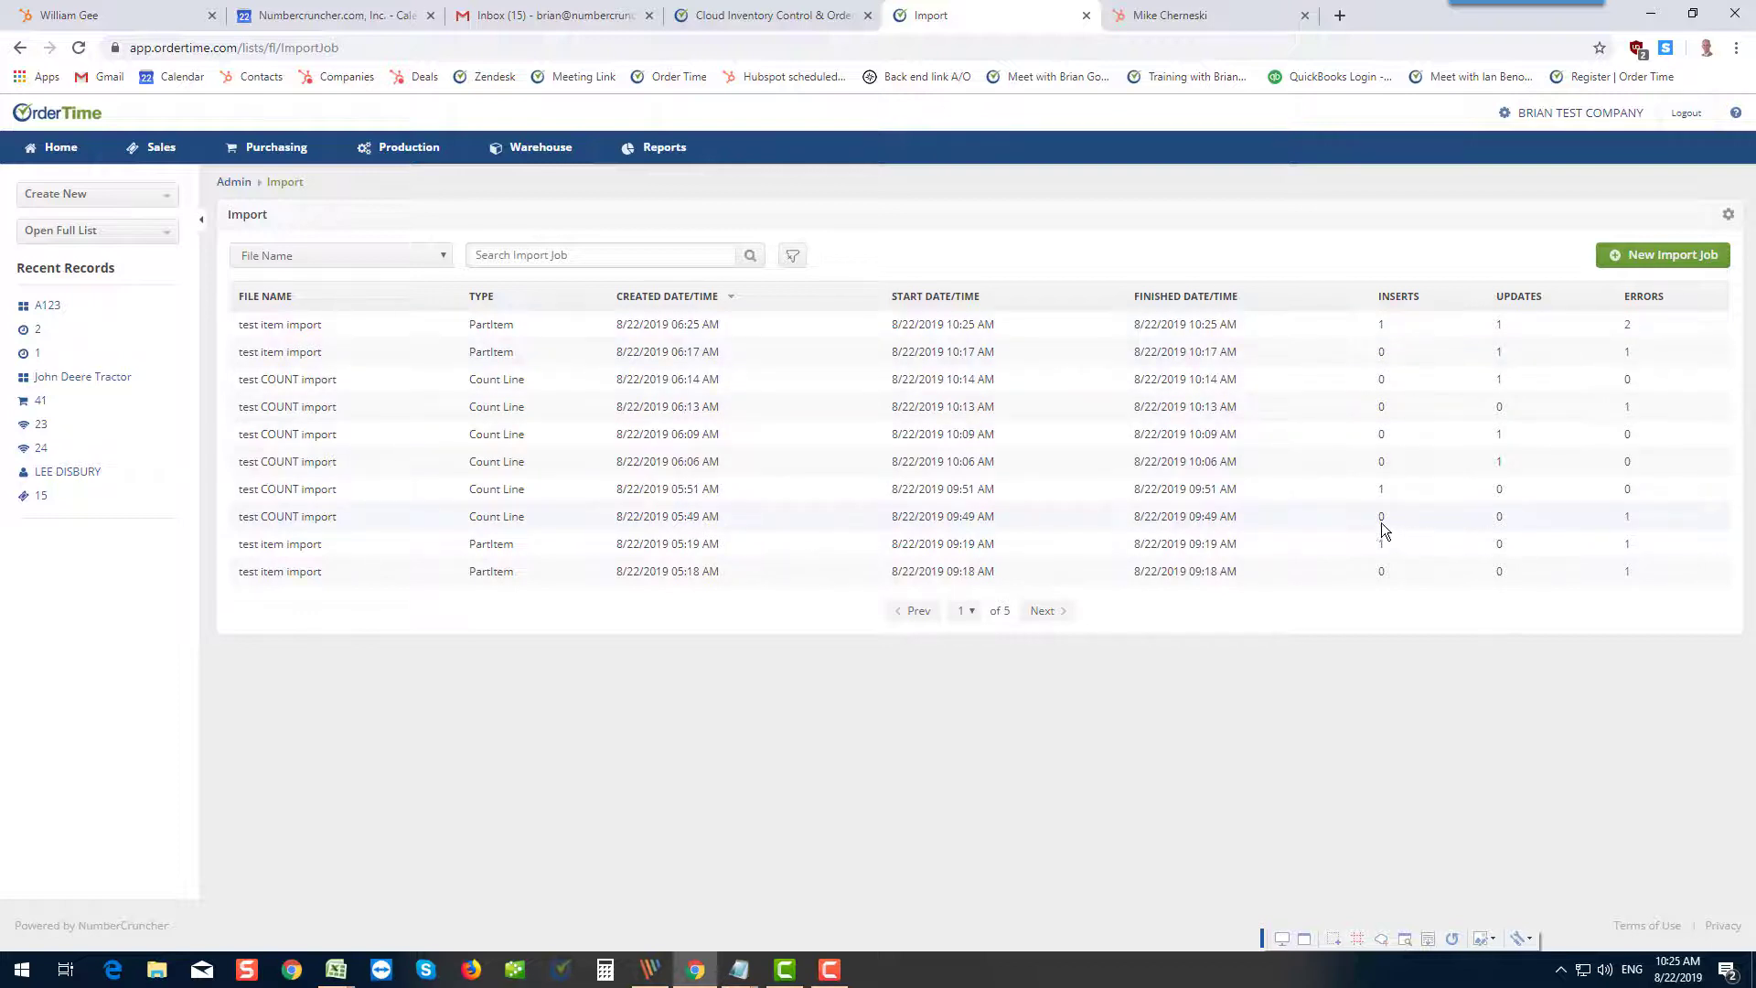
left_click(1629, 521)
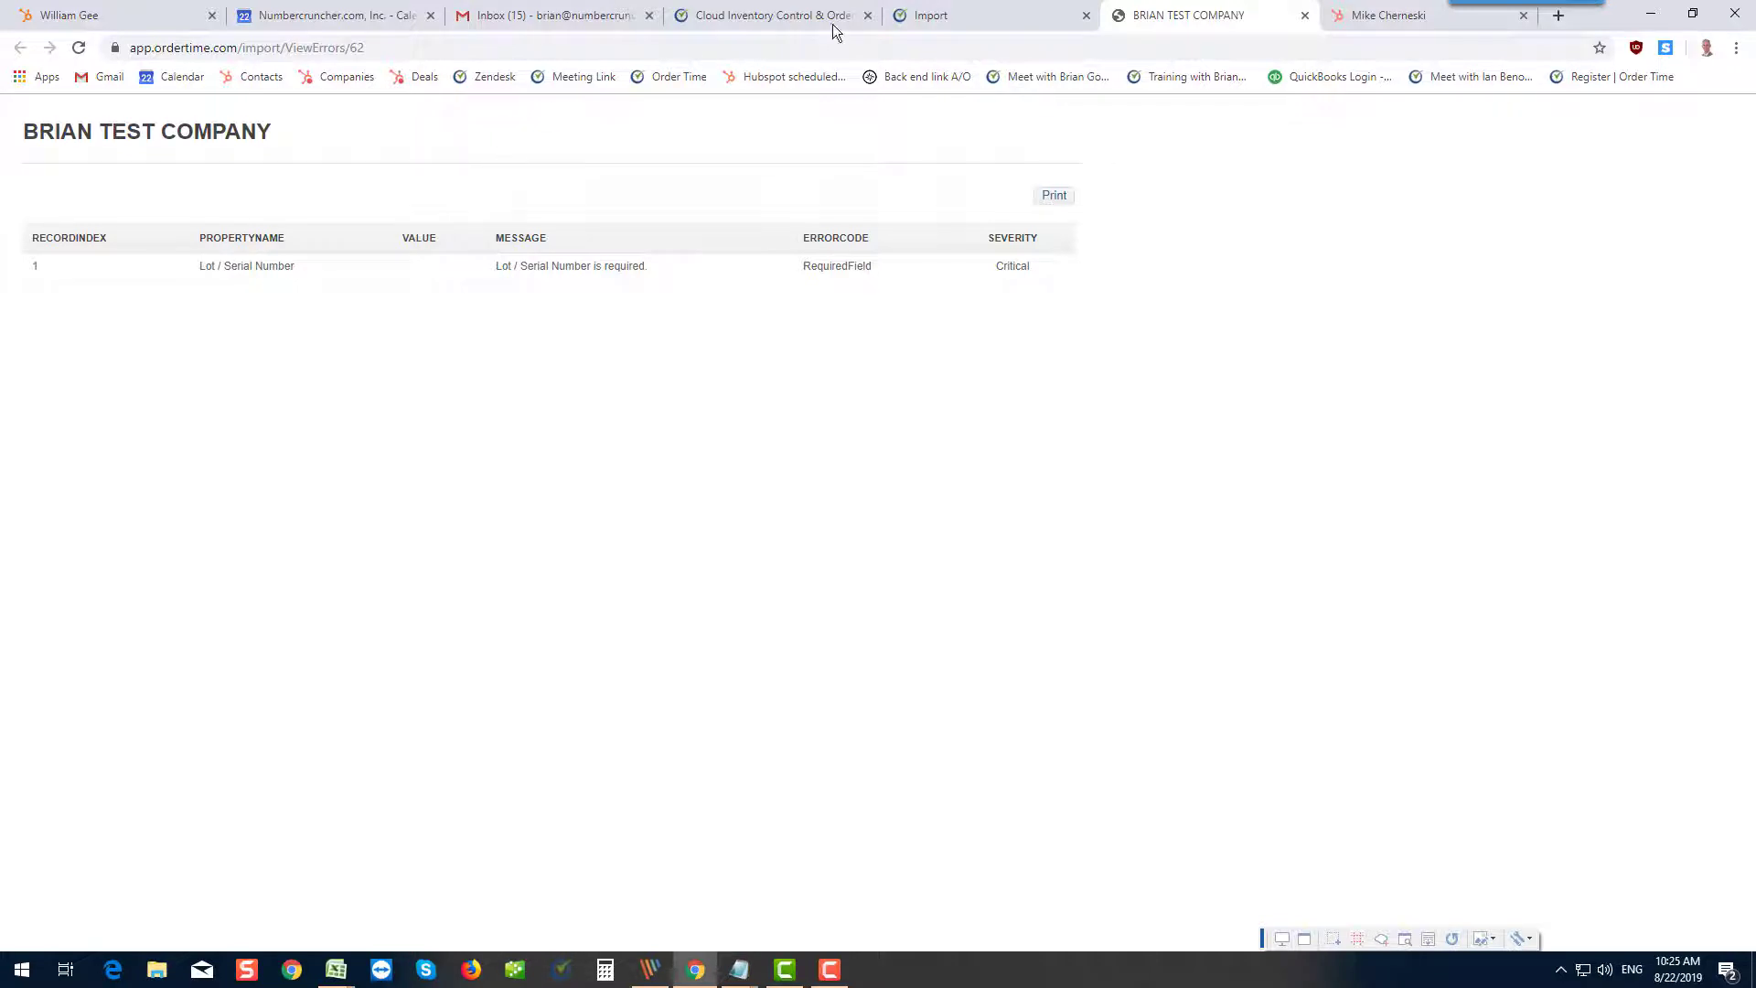
left_click(1305, 16)
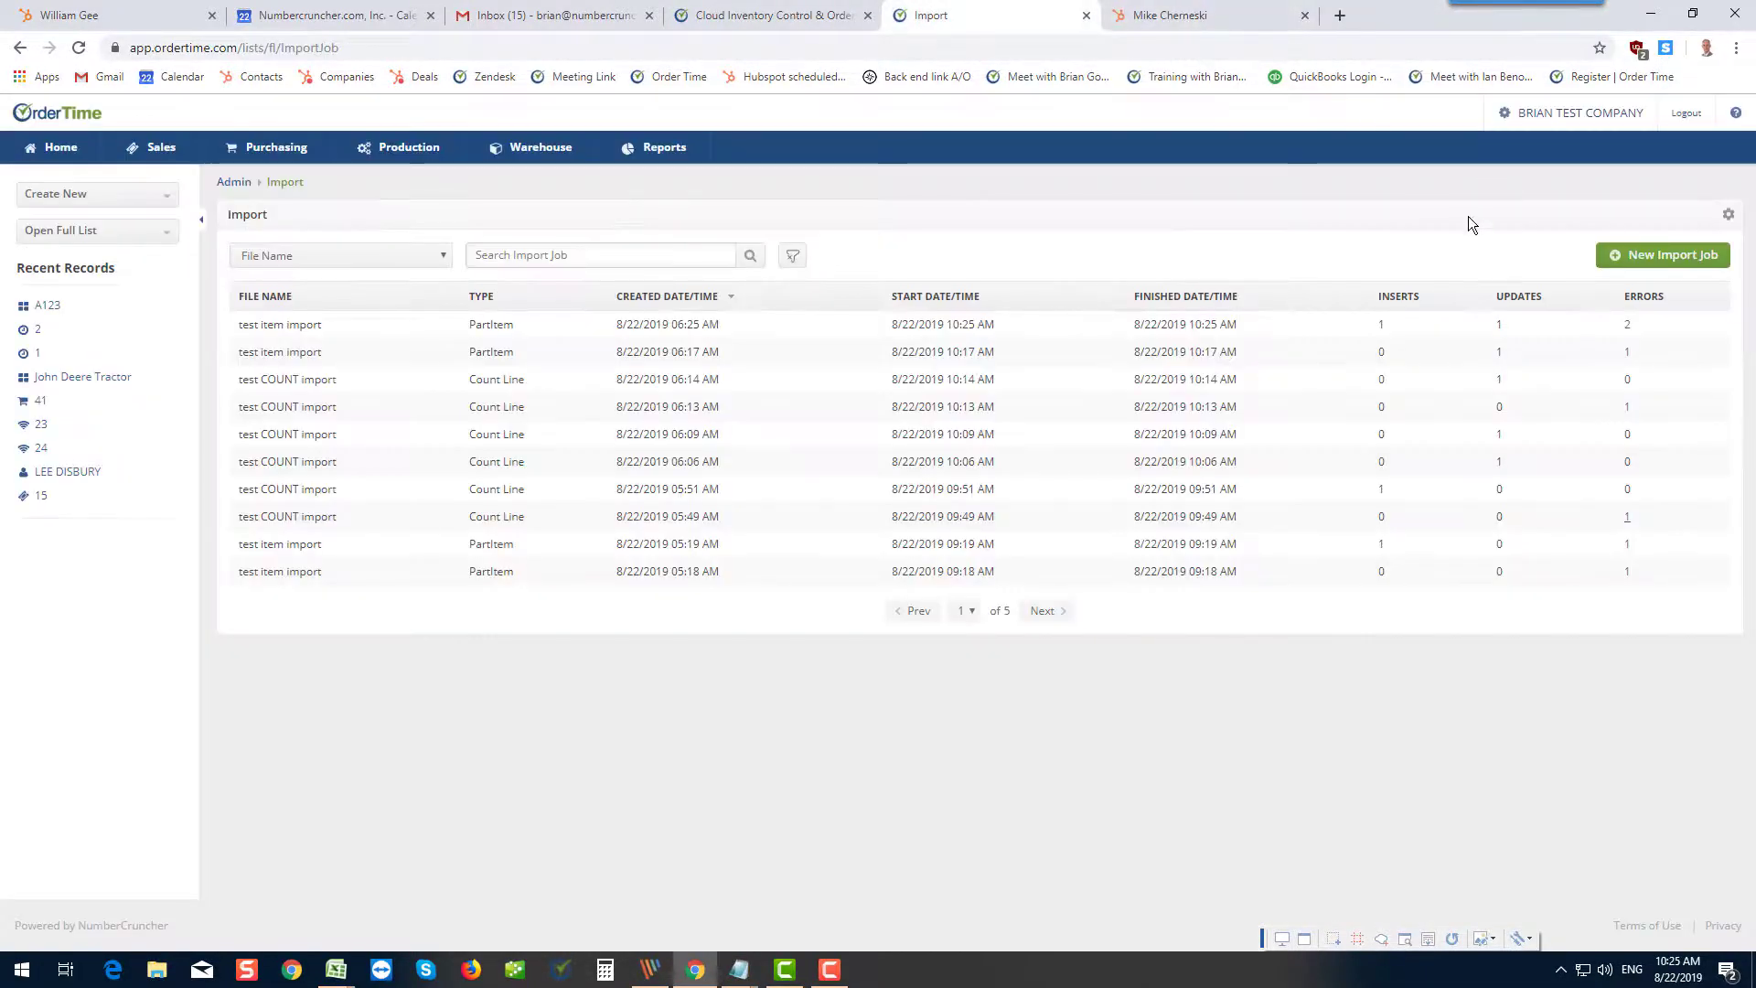
left_click(1627, 324)
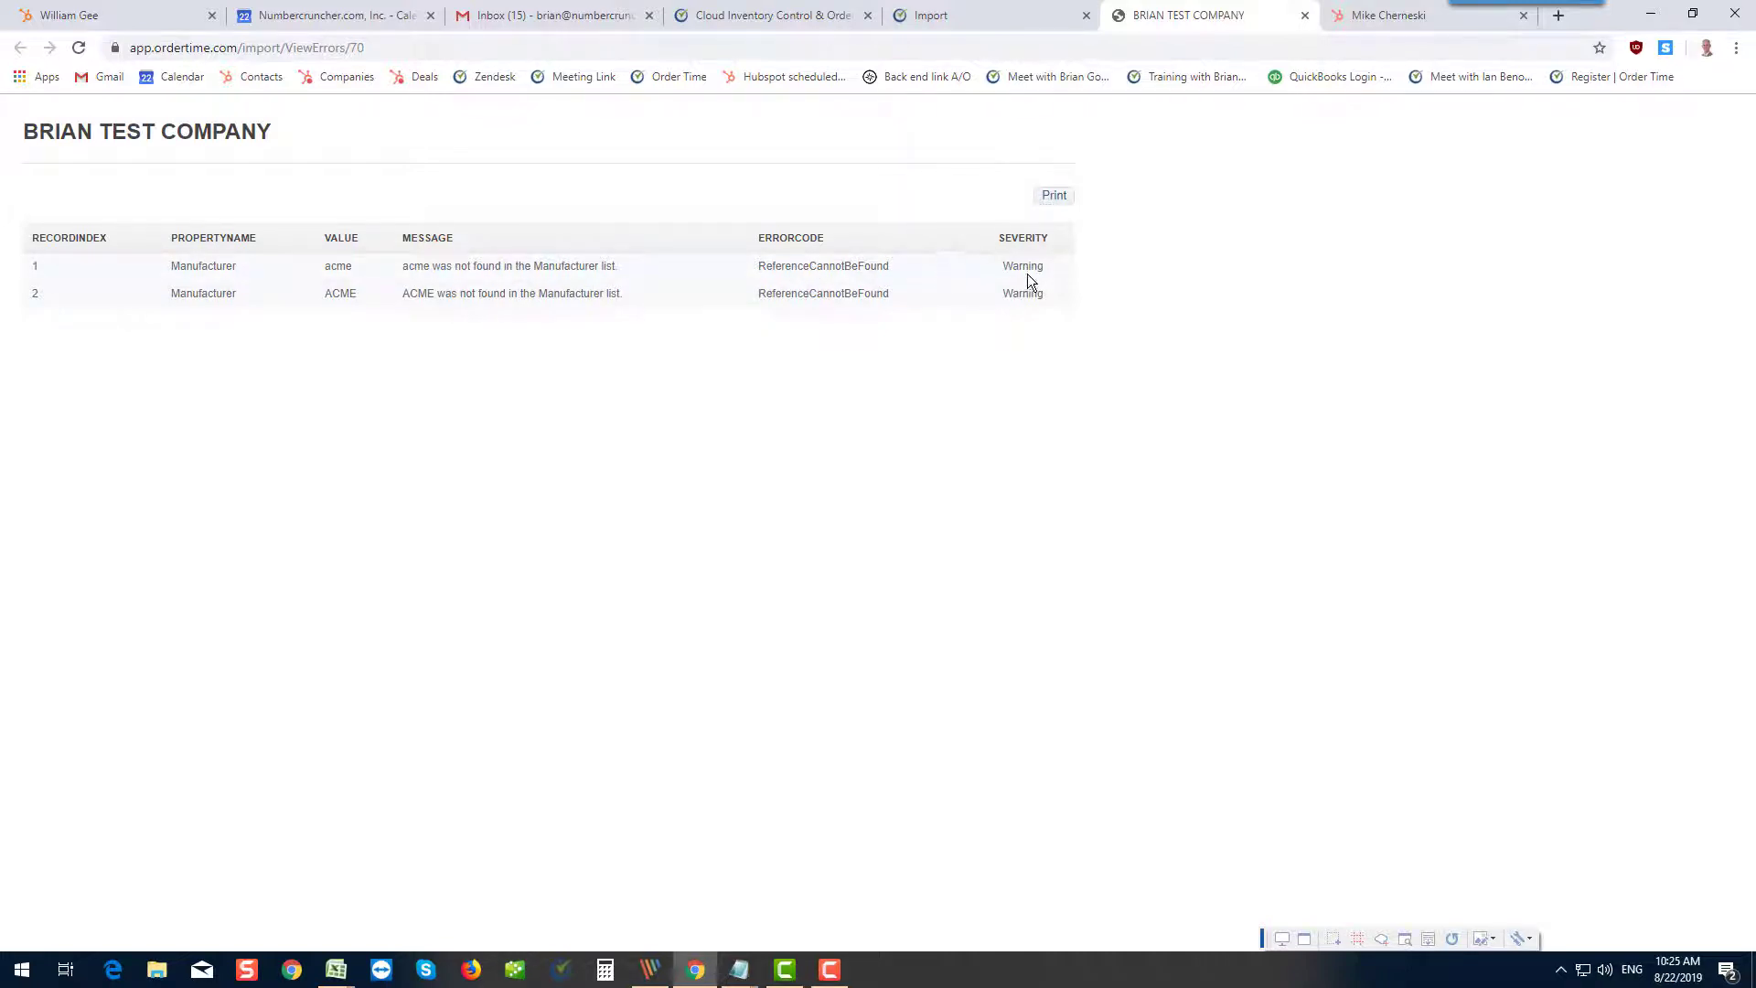
left_click(1305, 15)
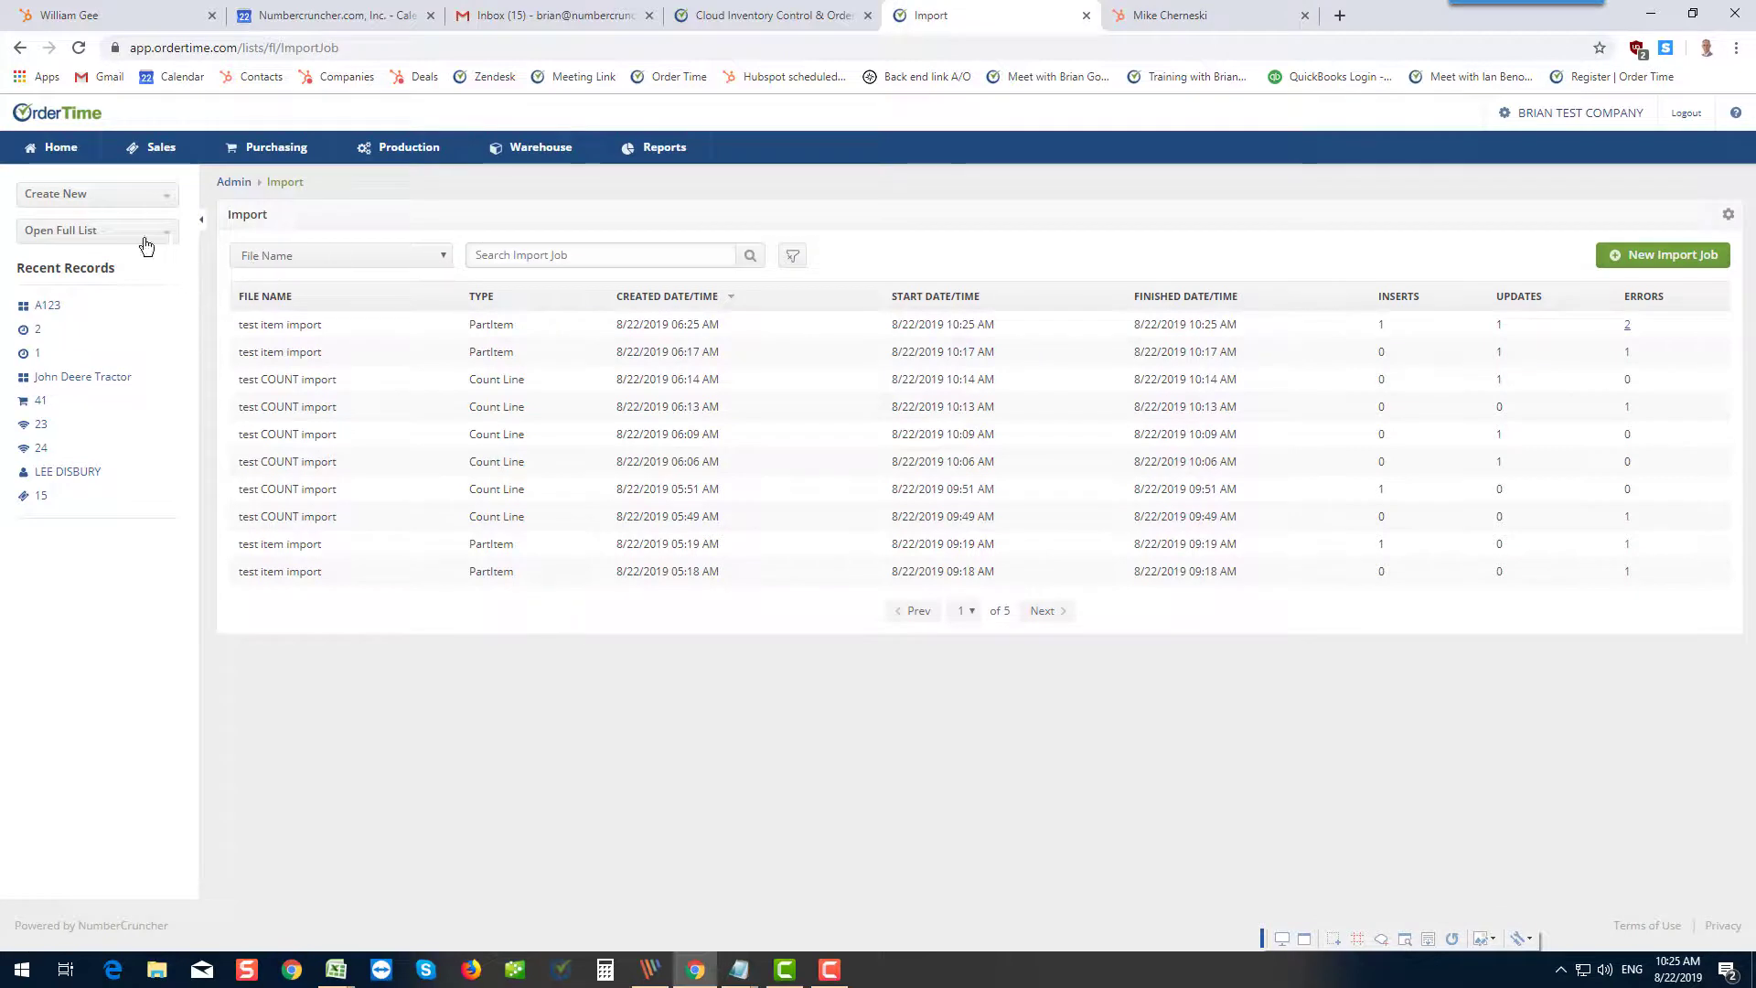
Open the full Items list, try a B4 search, then scroll through the items.
left_click(78, 234)
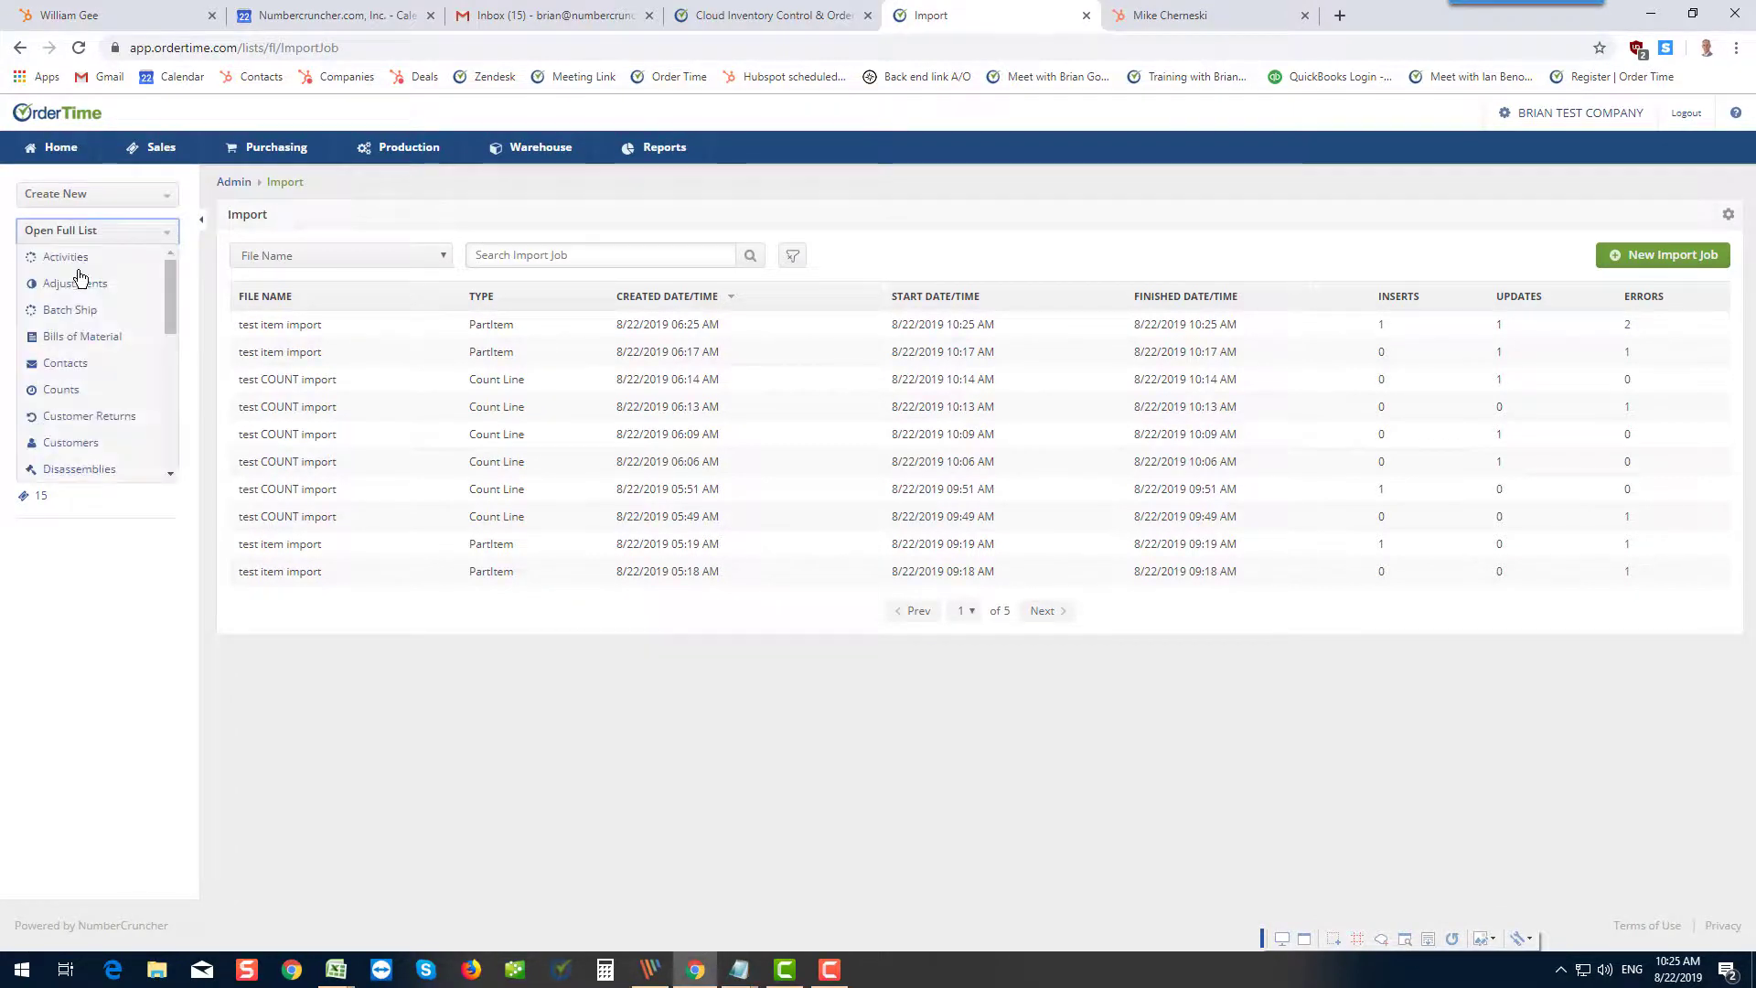
scroll(84, 366, "down", 1)
left_click(59, 433)
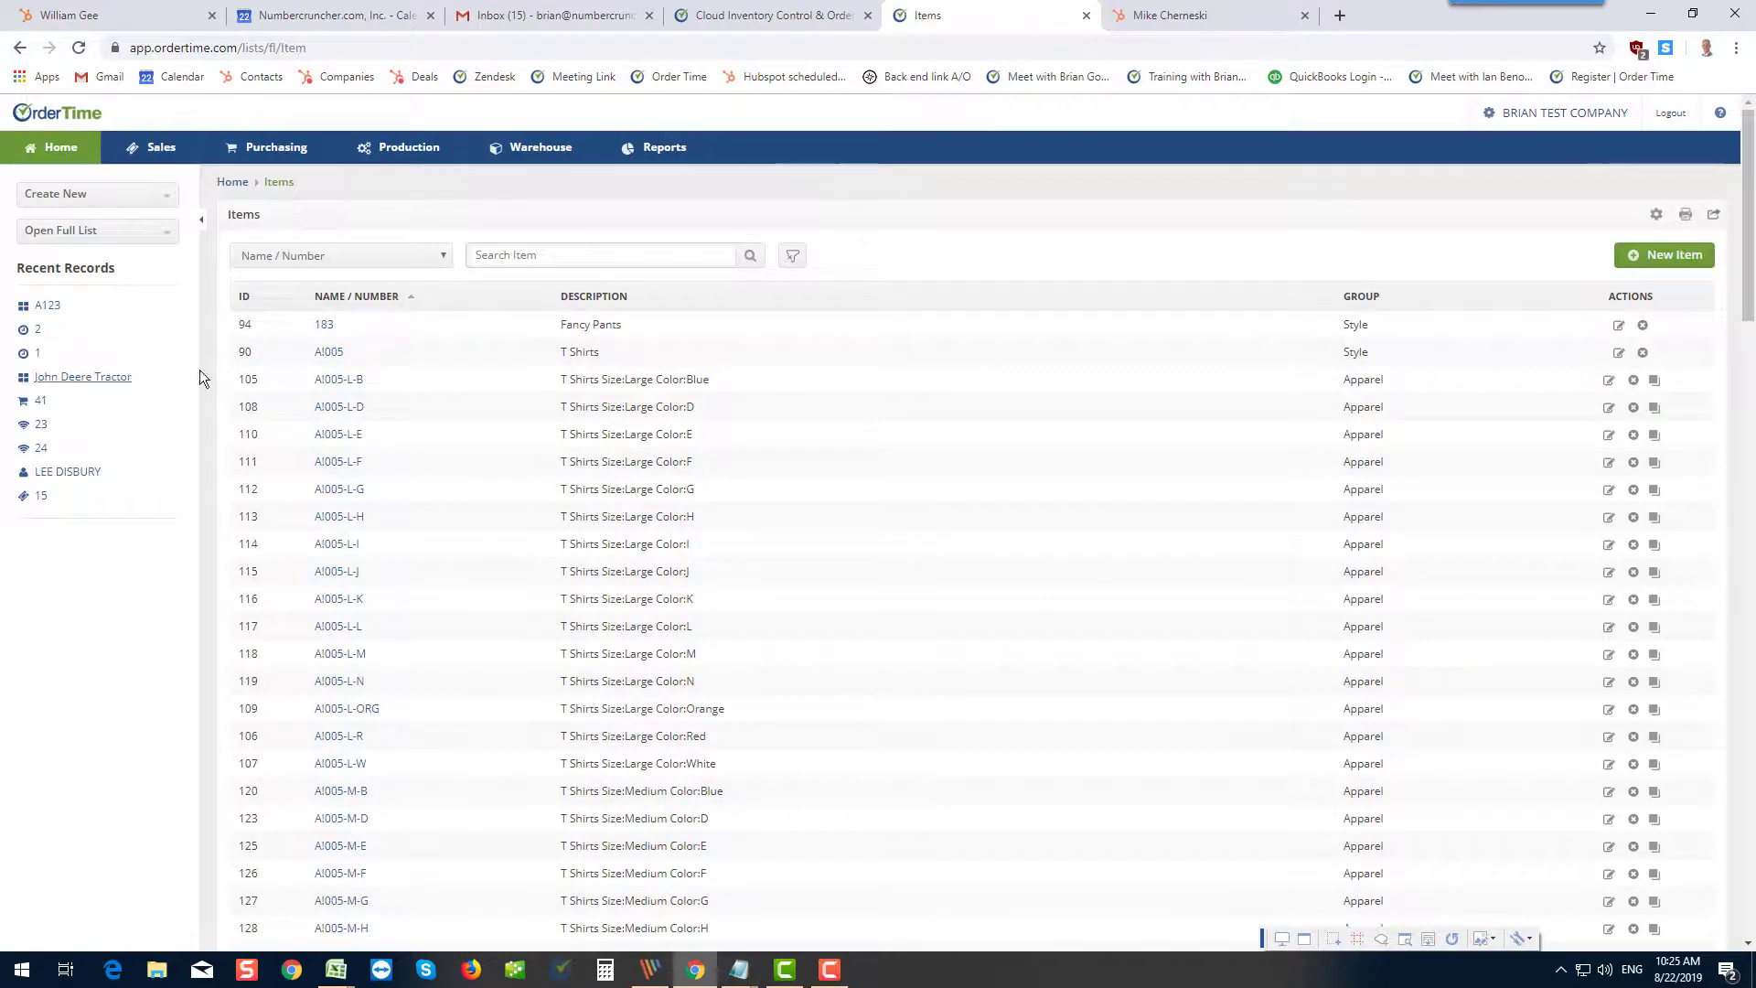
left_click(482, 256)
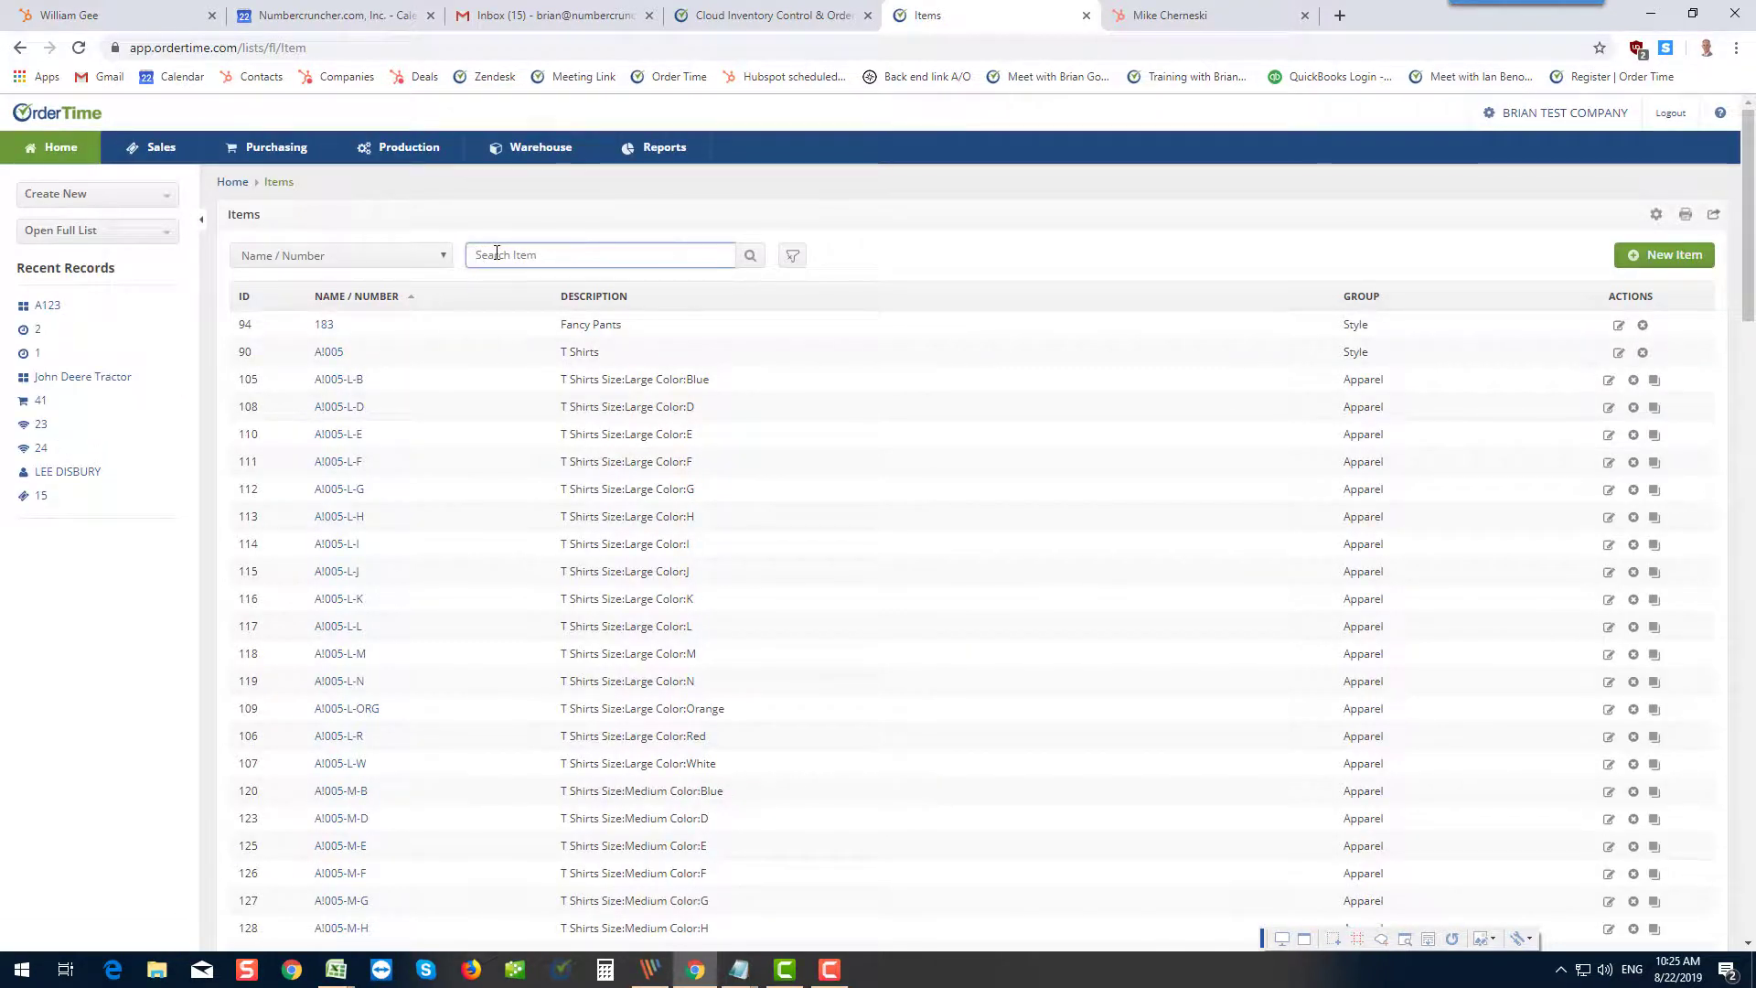
type("B456")
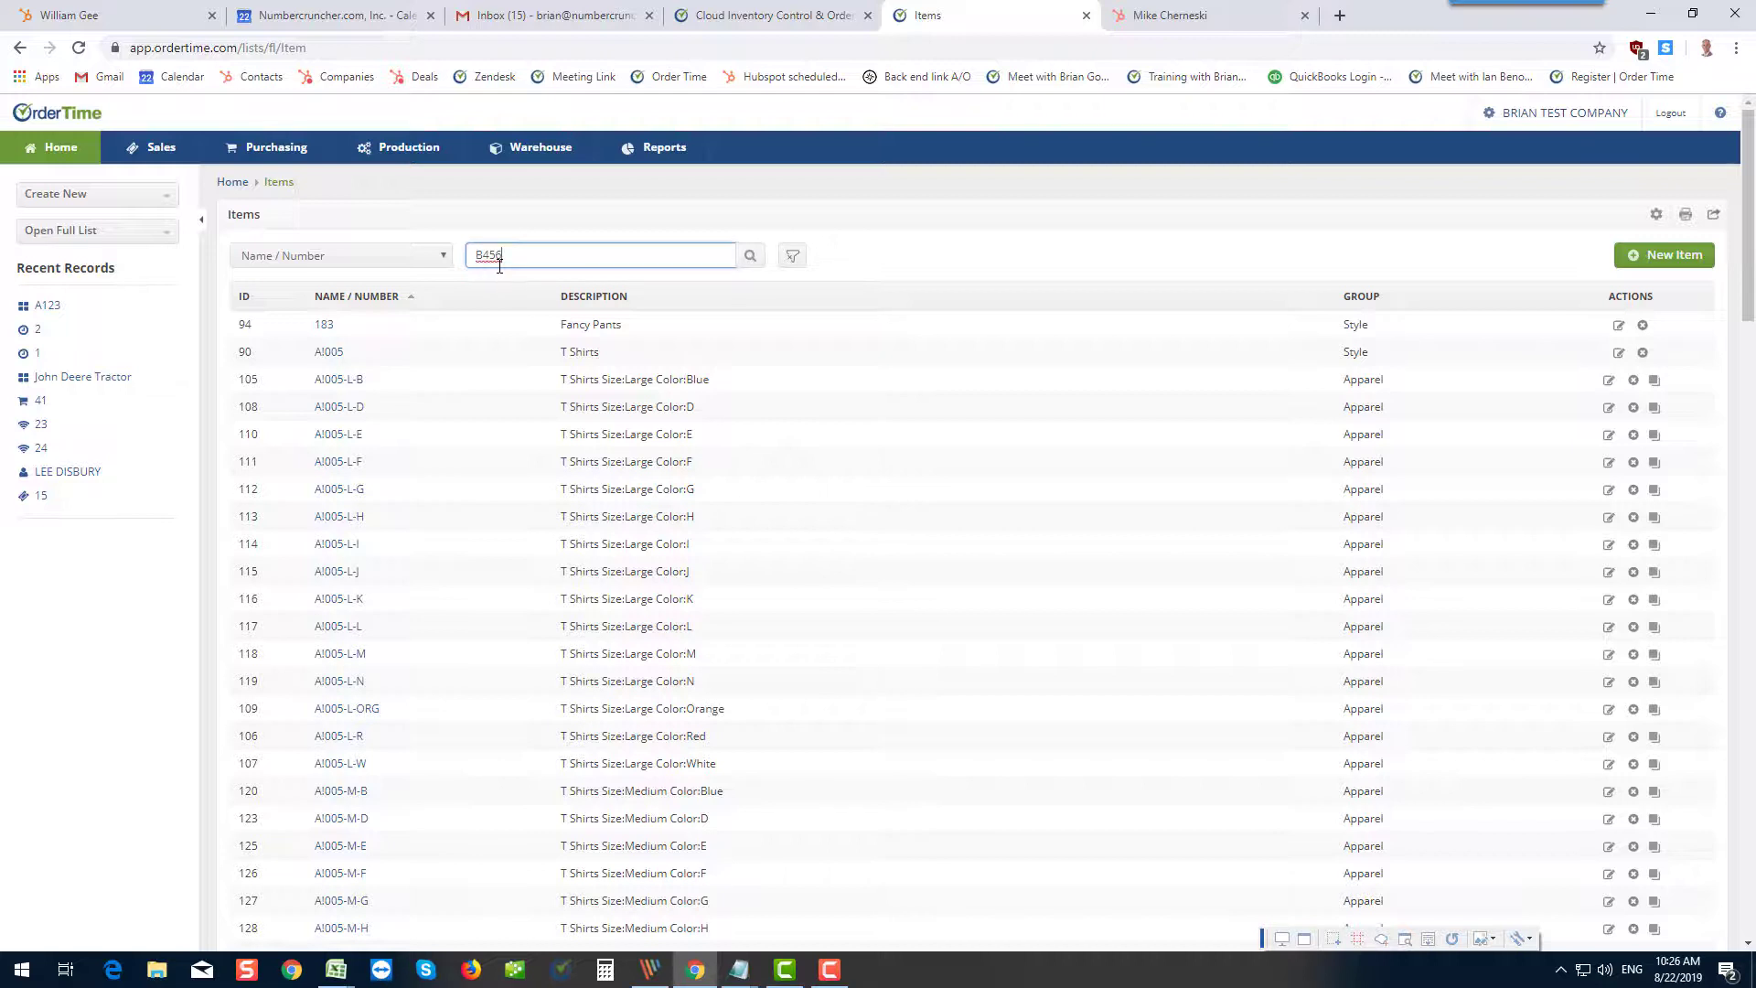
key("BackSpace")
key("BackSpace")
key("BackSpace")
key("BackSpace")
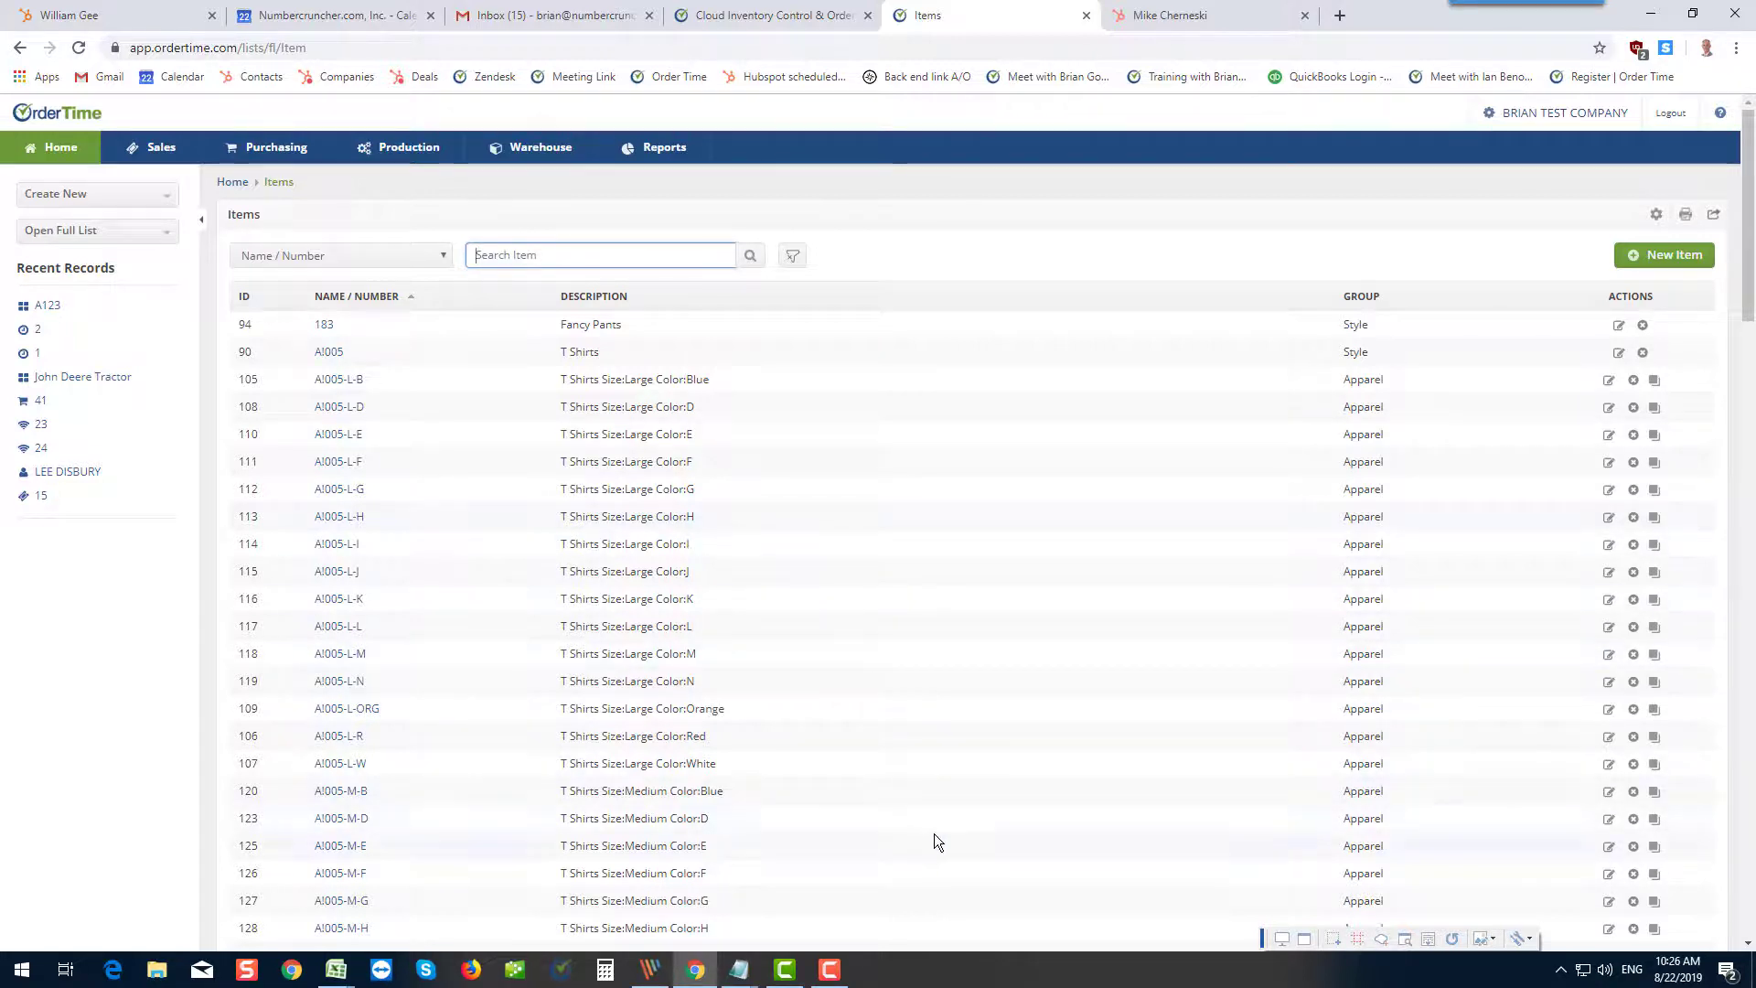
scroll(953, 640, "down", 13)
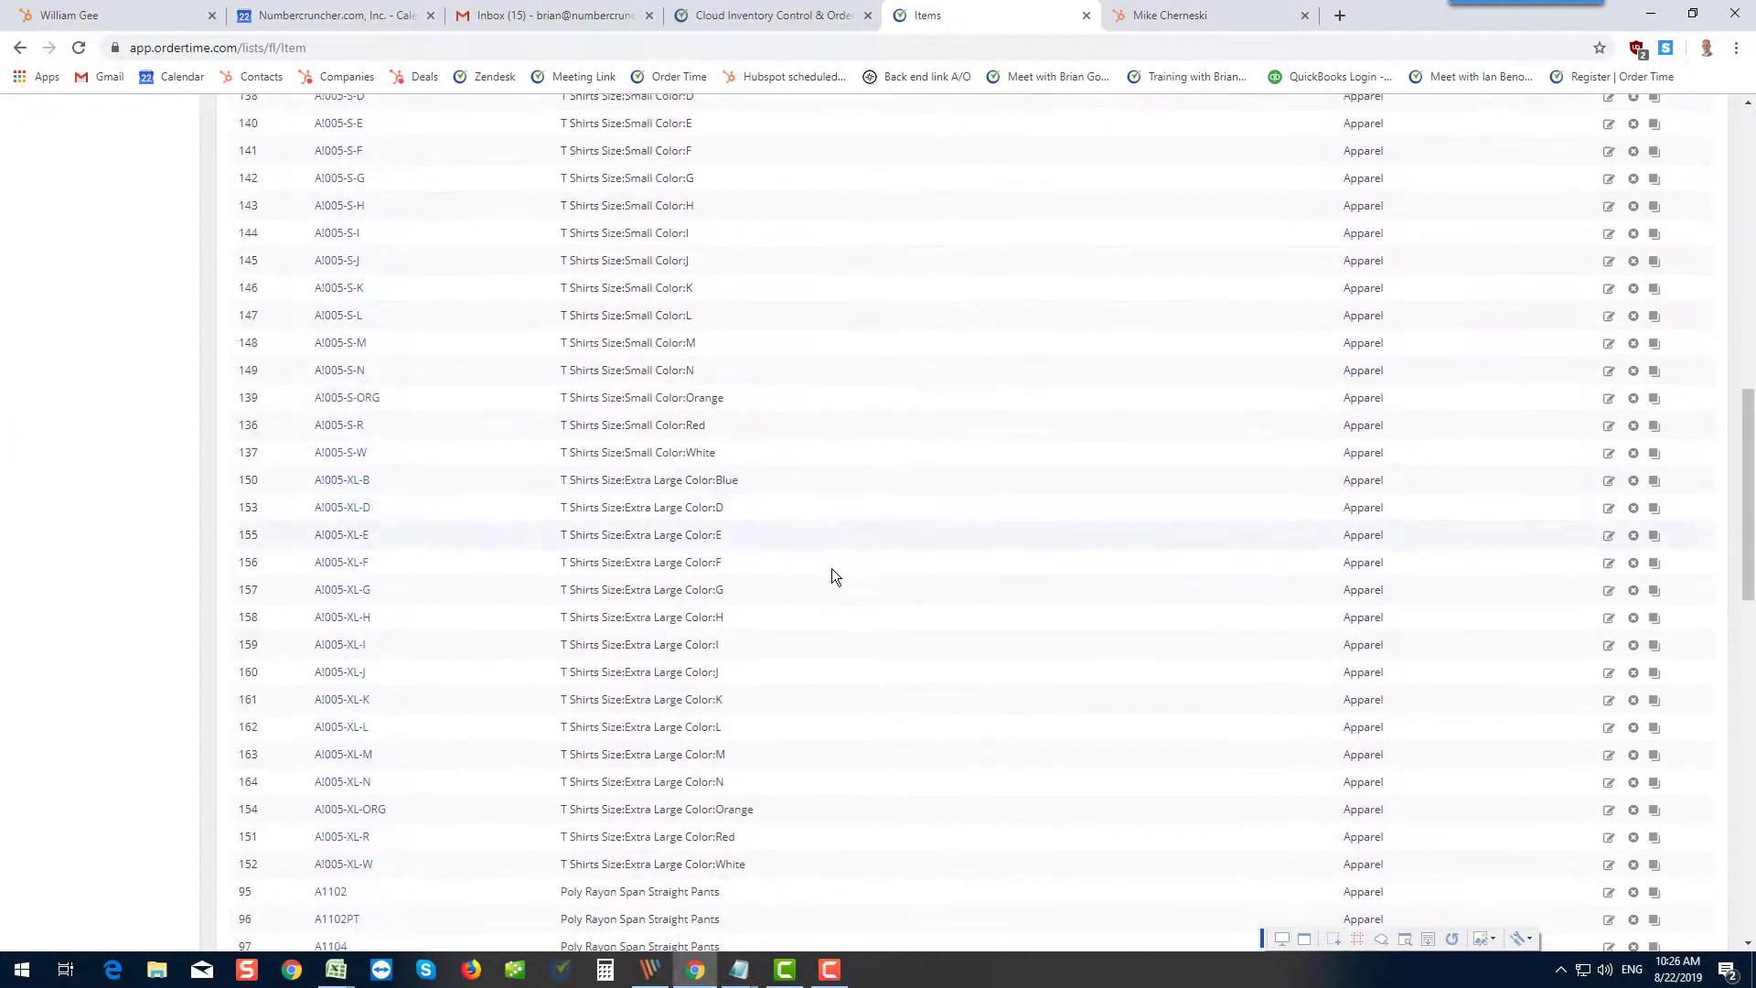
scroll(831, 567, "down", 10)
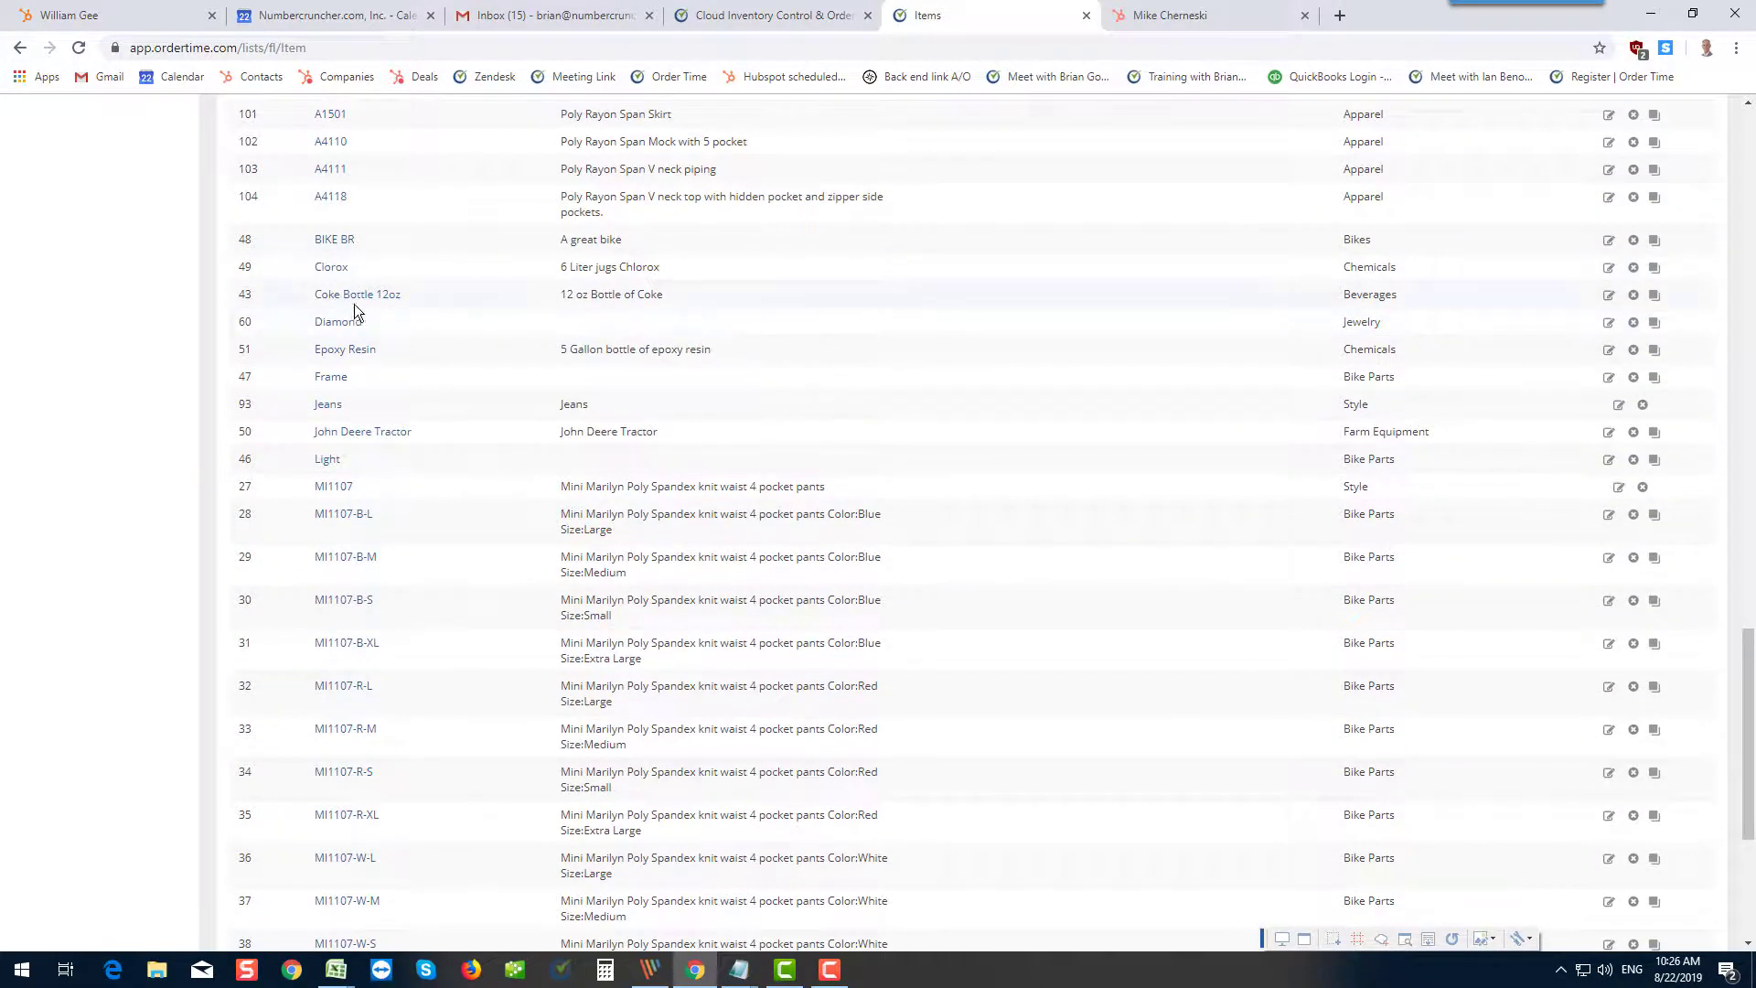
scroll(416, 326, "up", 10)
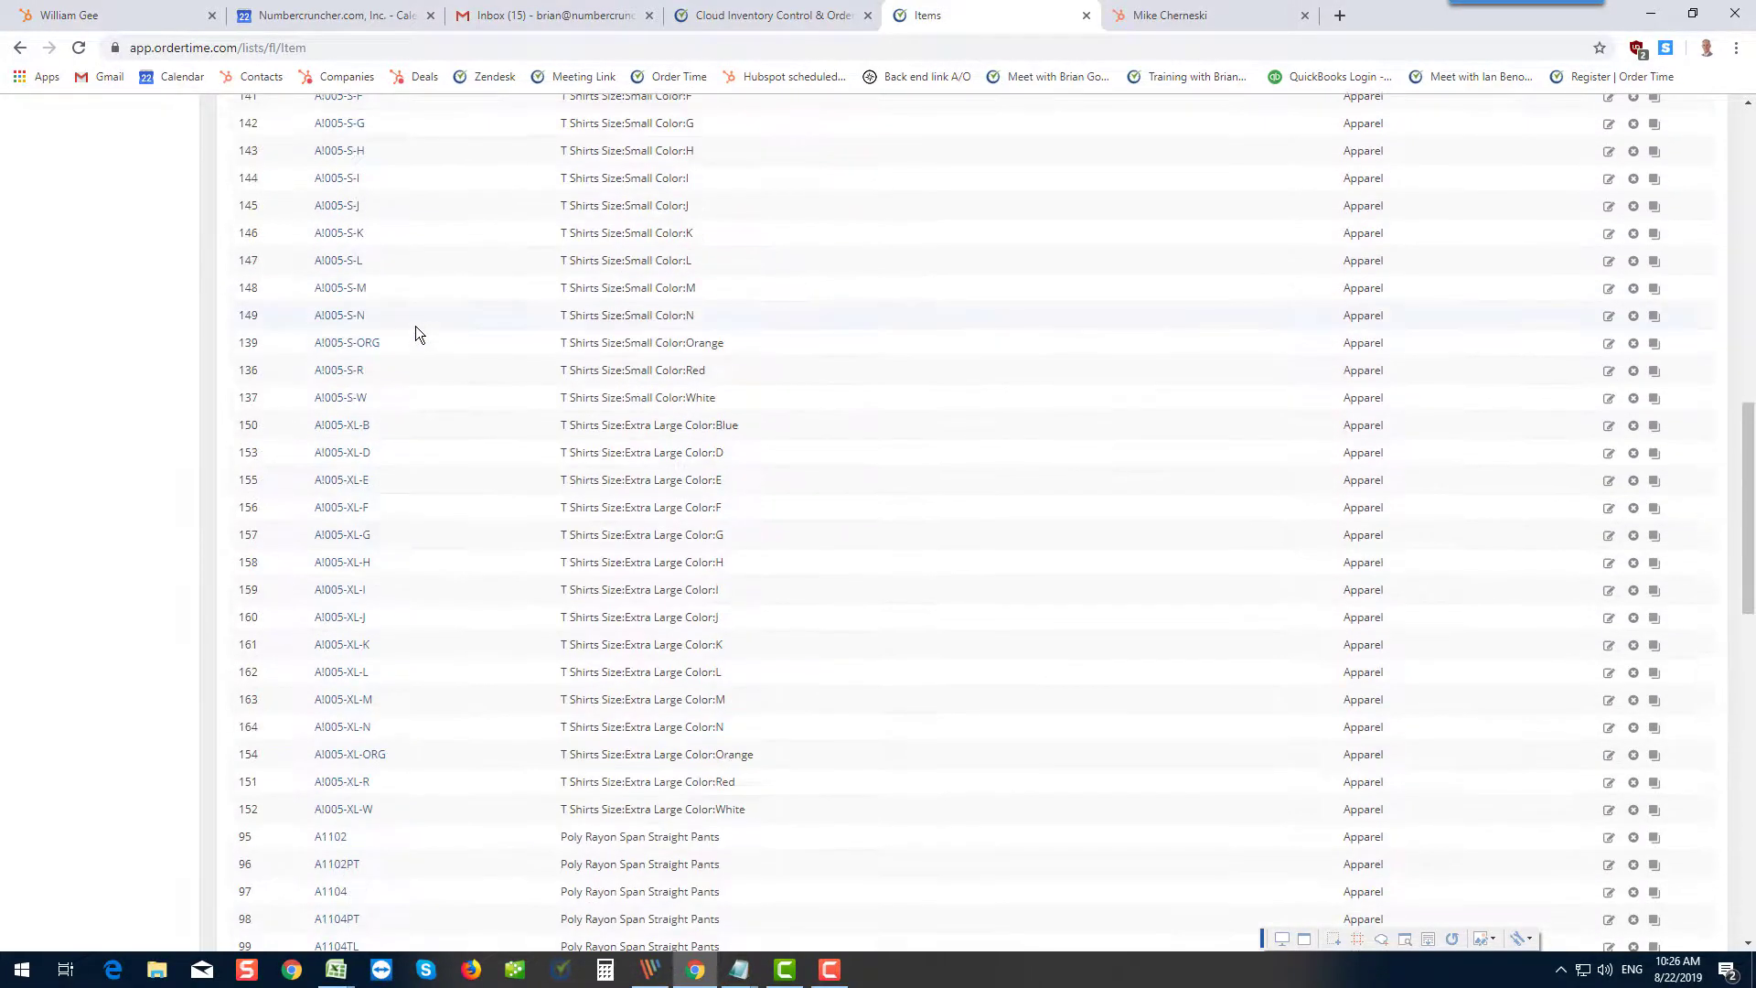
scroll(416, 325, "up", 12)
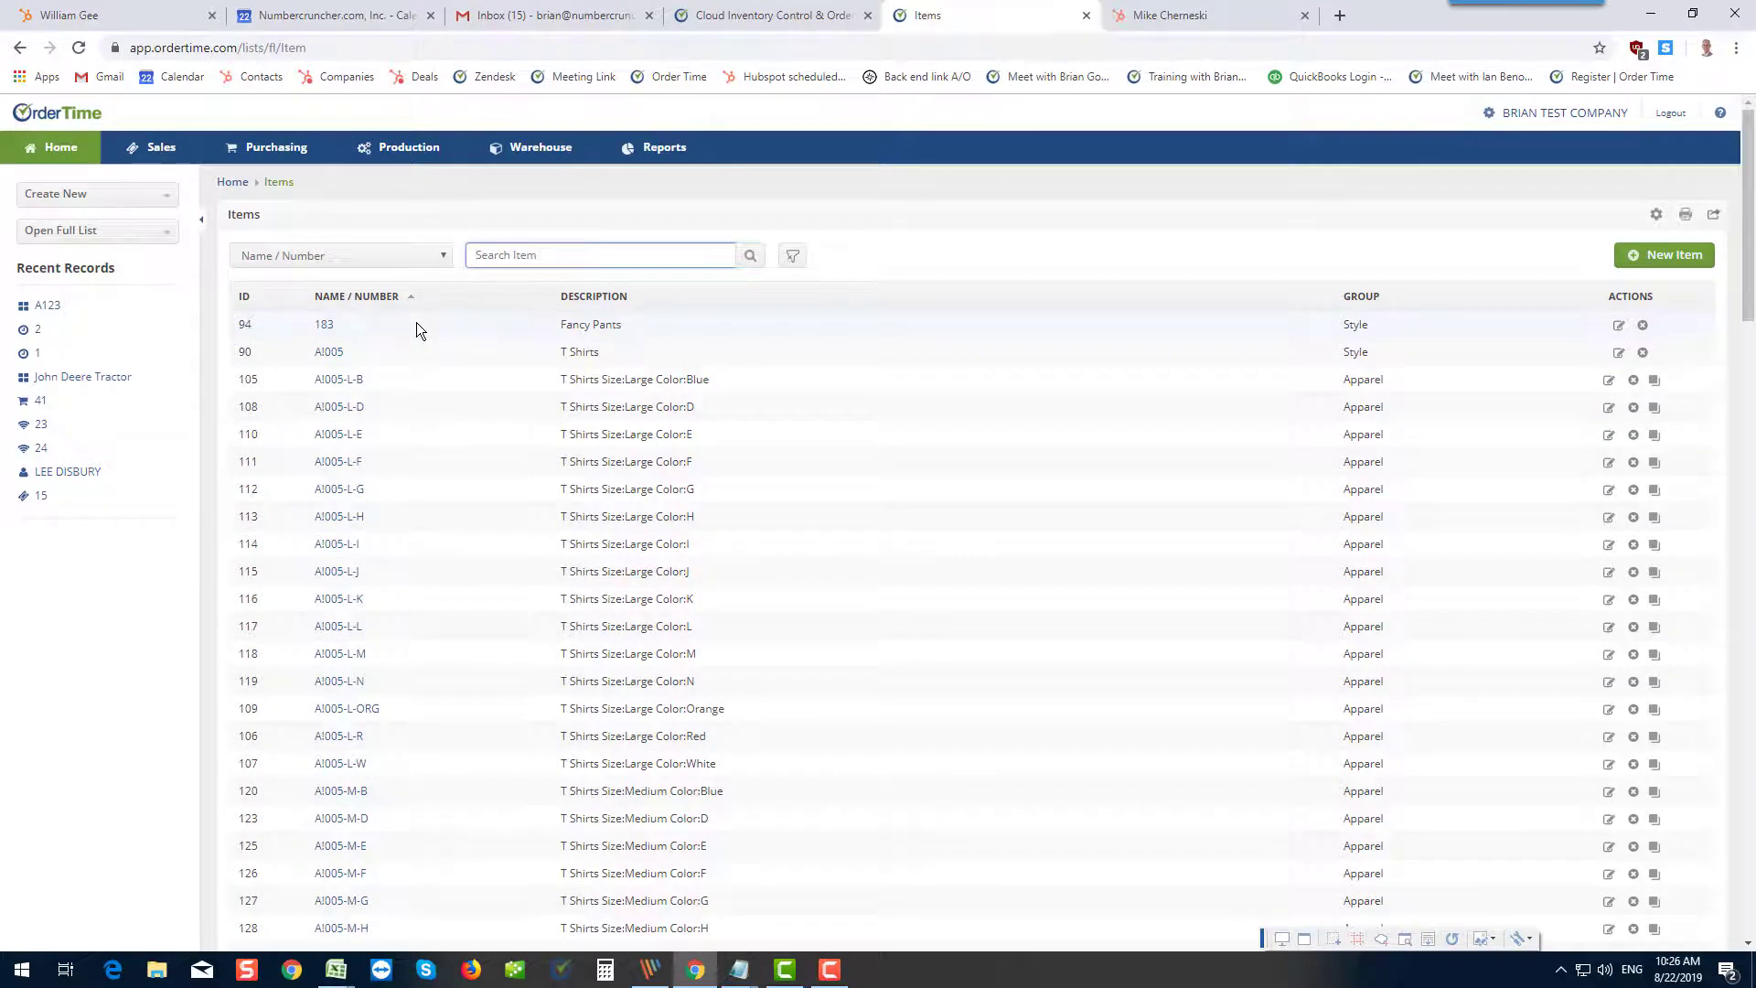
Switch to the test item import.csv workbook in Excel, after briefly showing test COUNT import.csv.
left_click(336, 968)
left_click(344, 893)
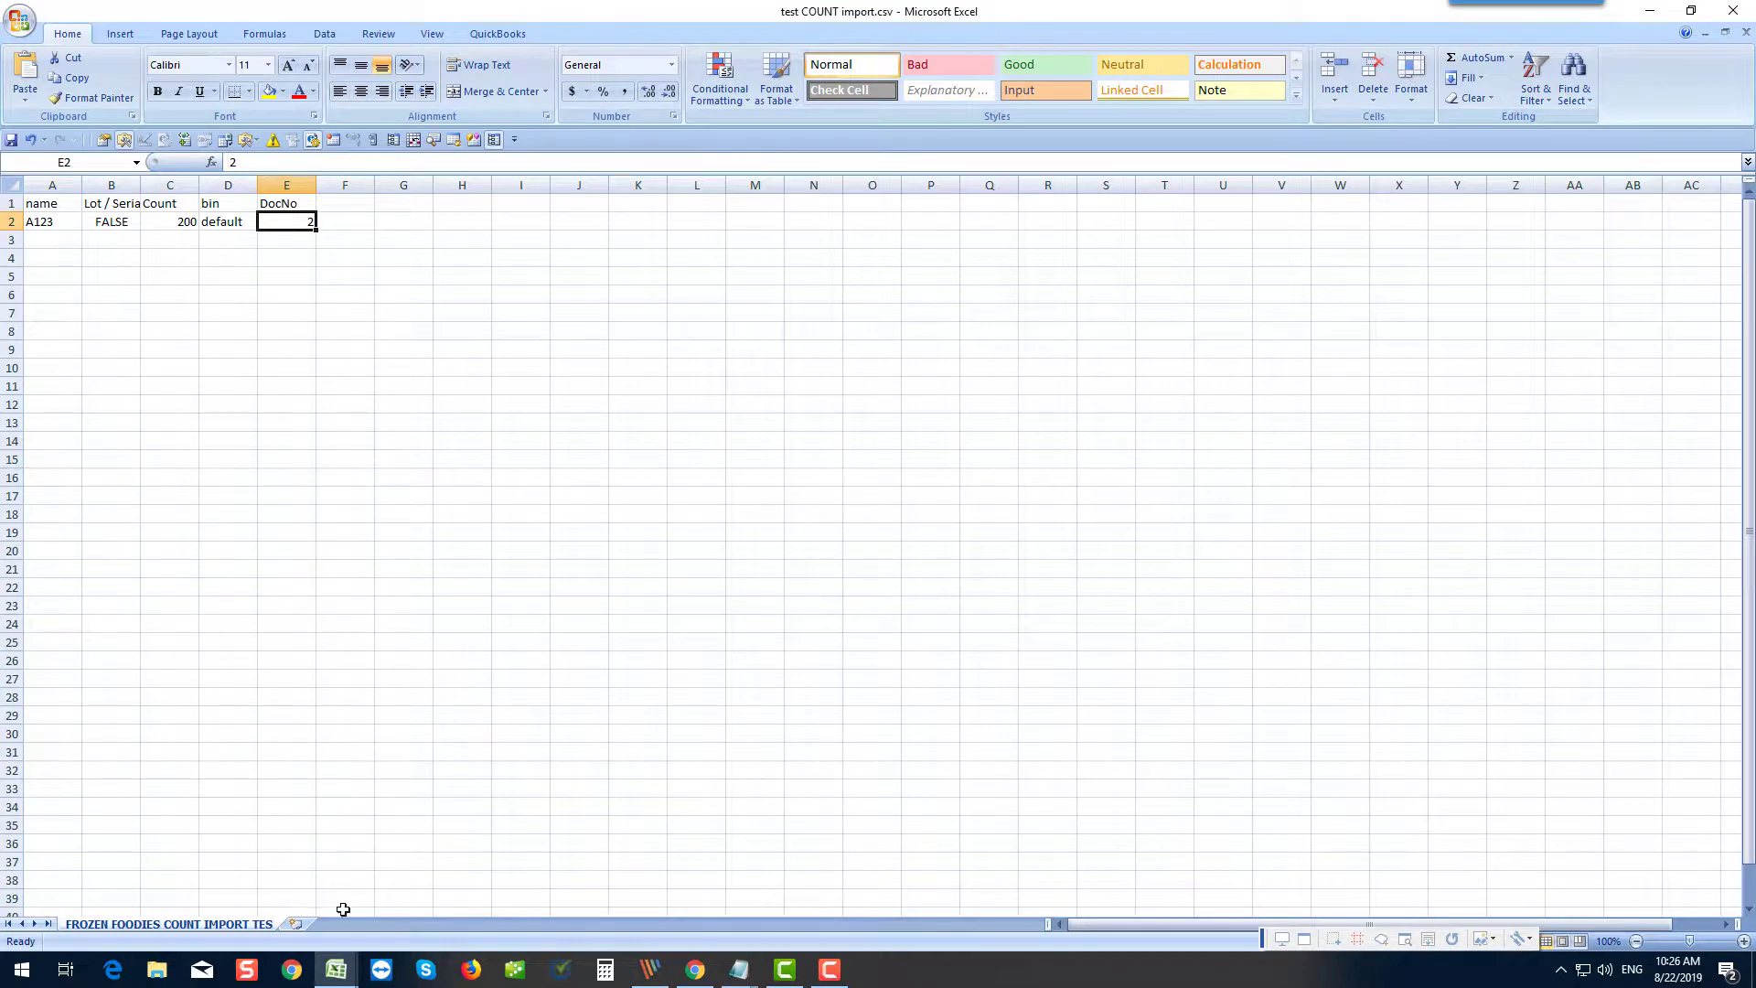
left_click(333, 975)
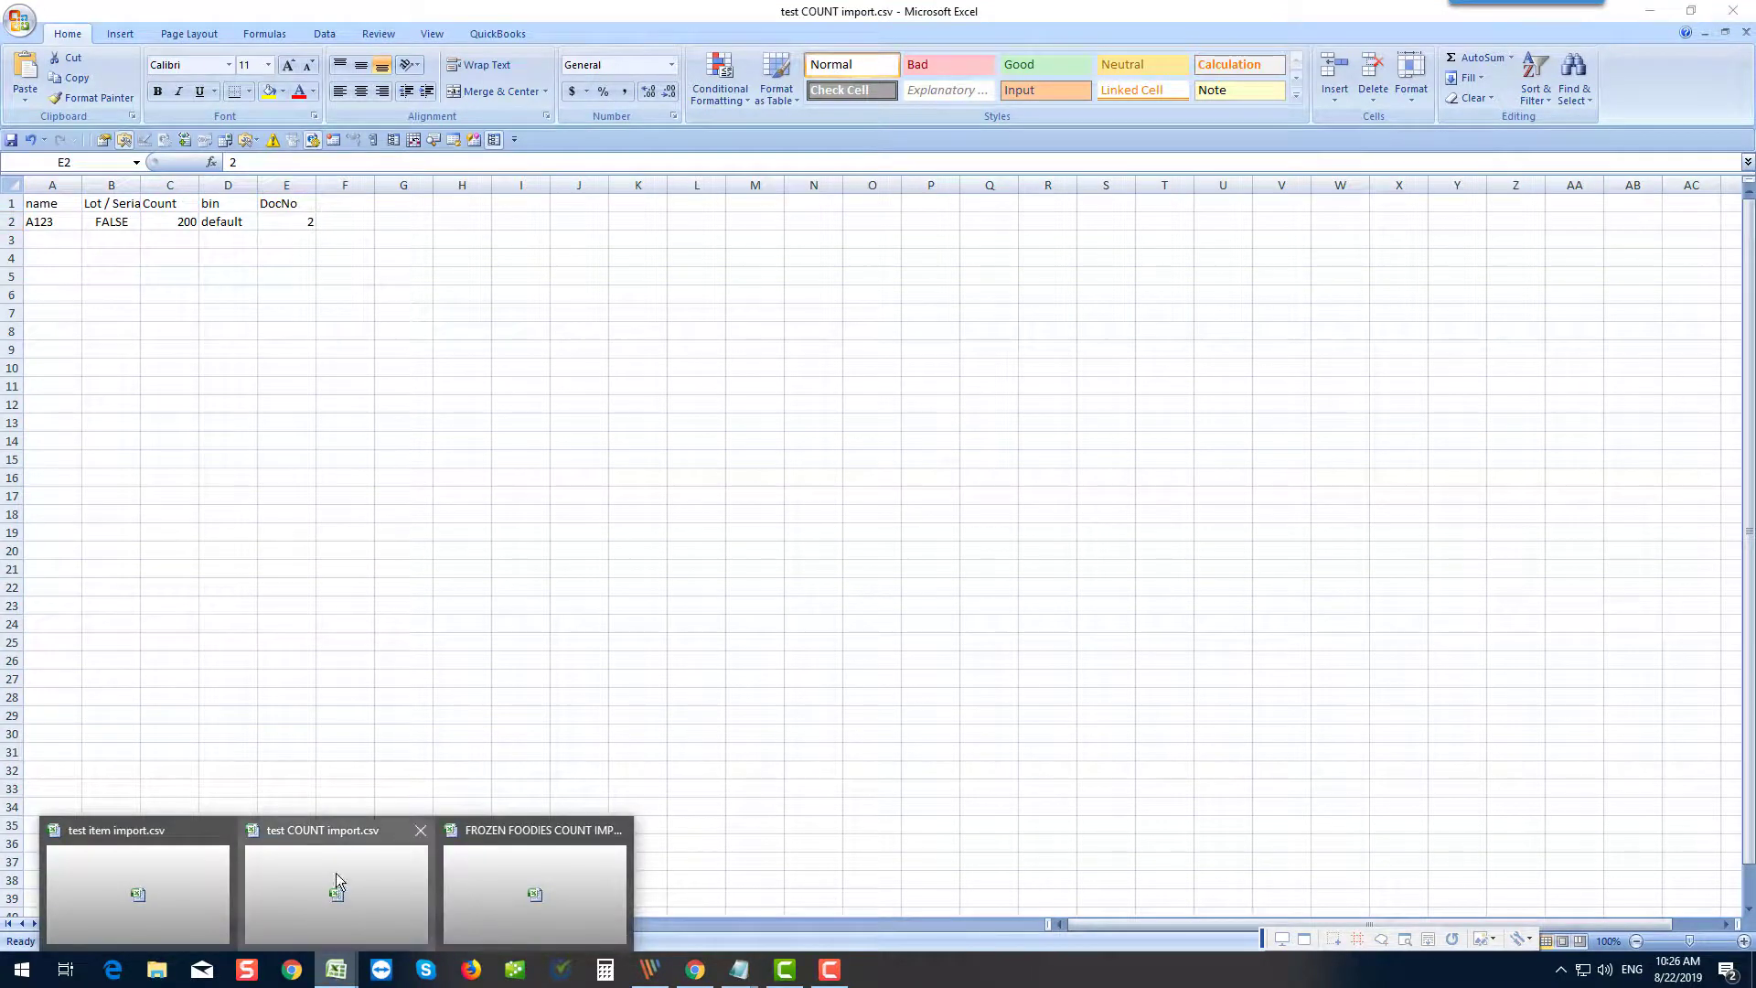
left_click(179, 891)
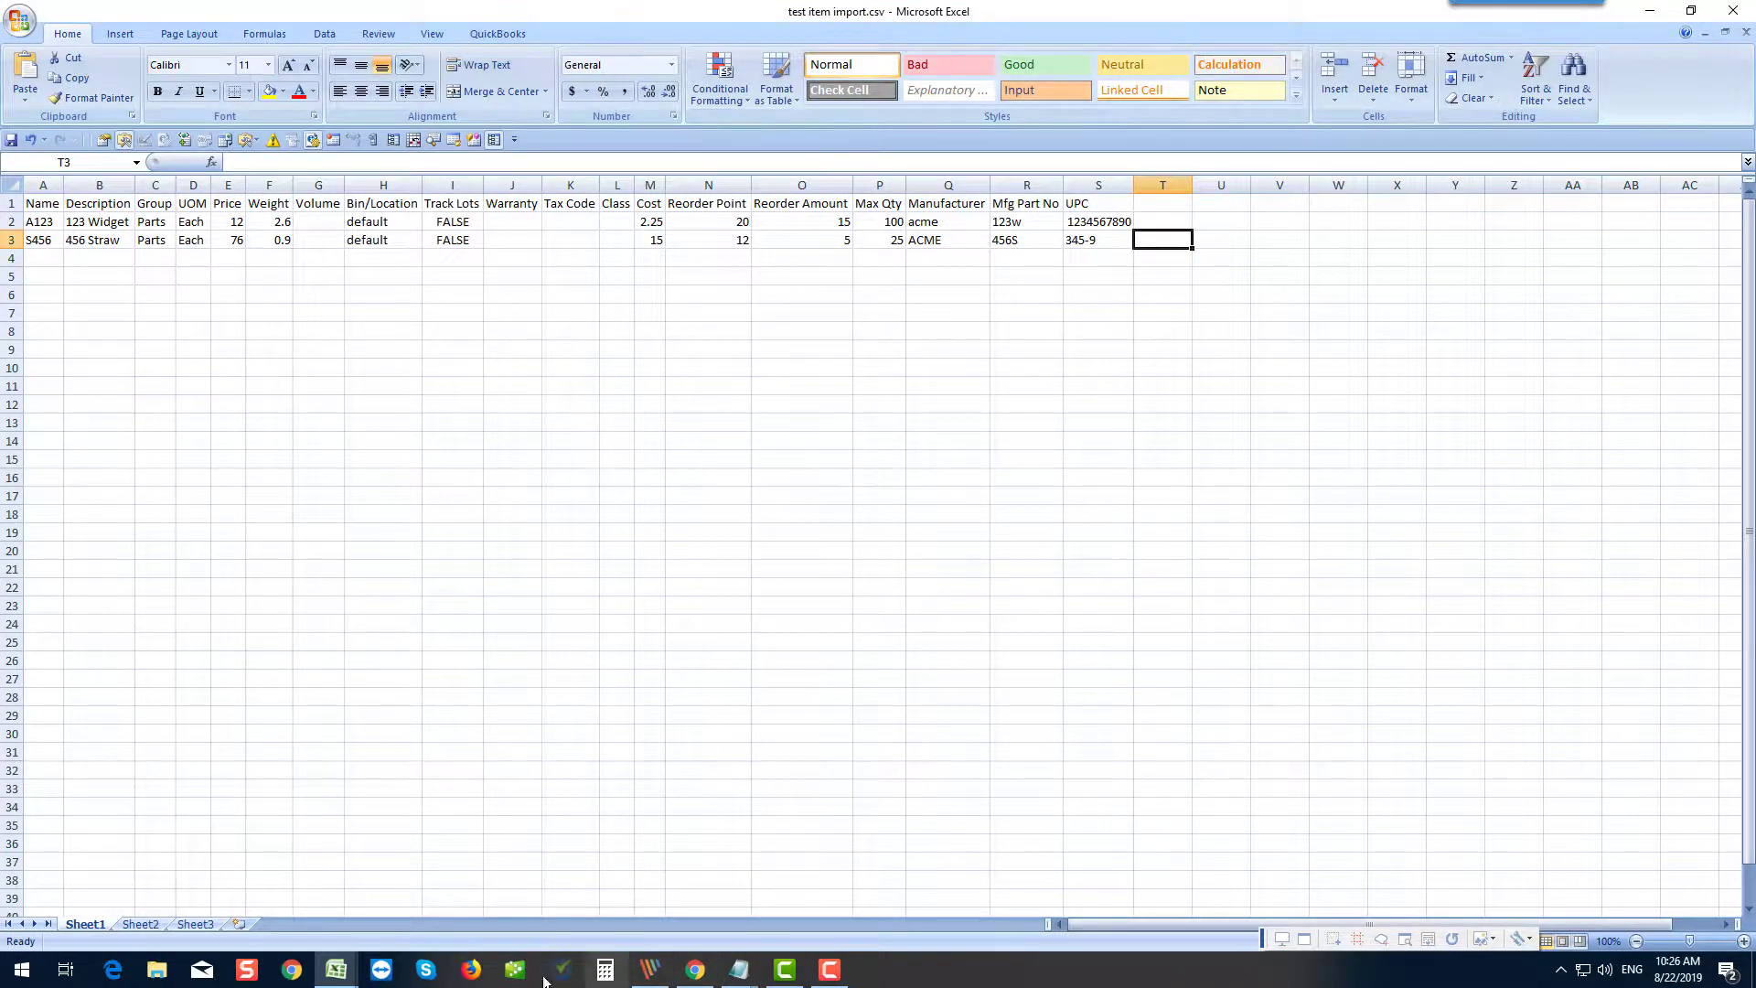
Search Order Time for S456 and open its item record.
left_click(695, 970)
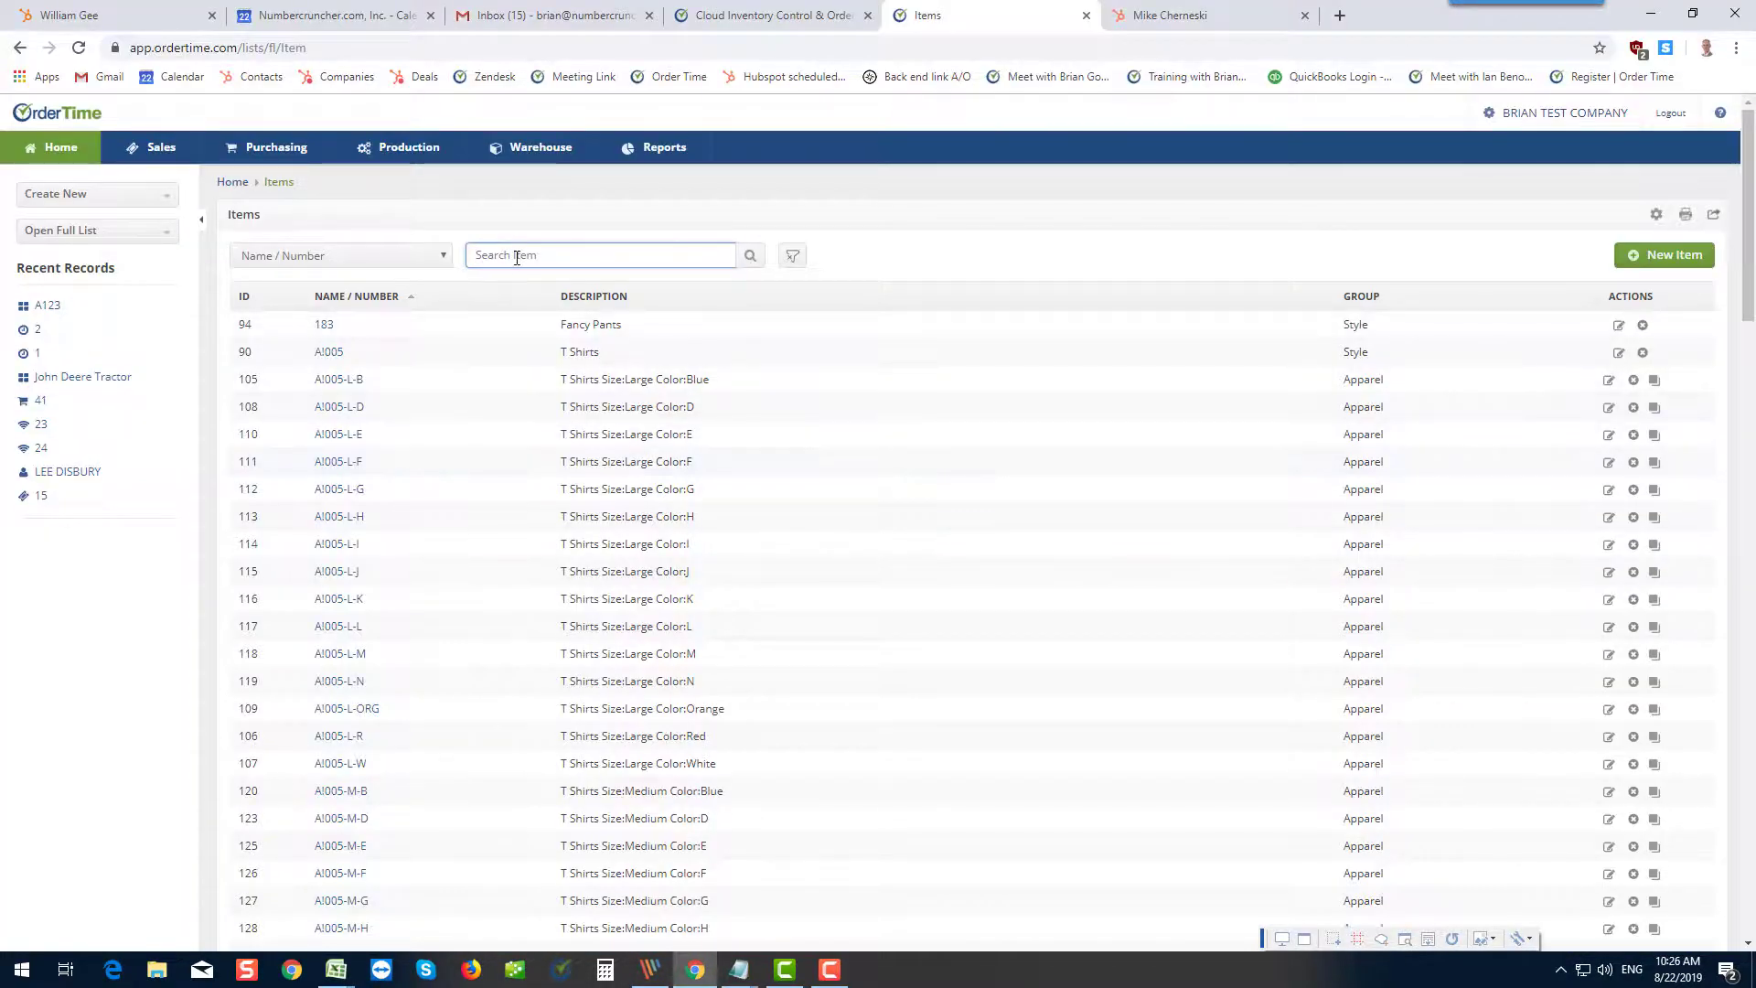
type("S456")
left_click(499, 285)
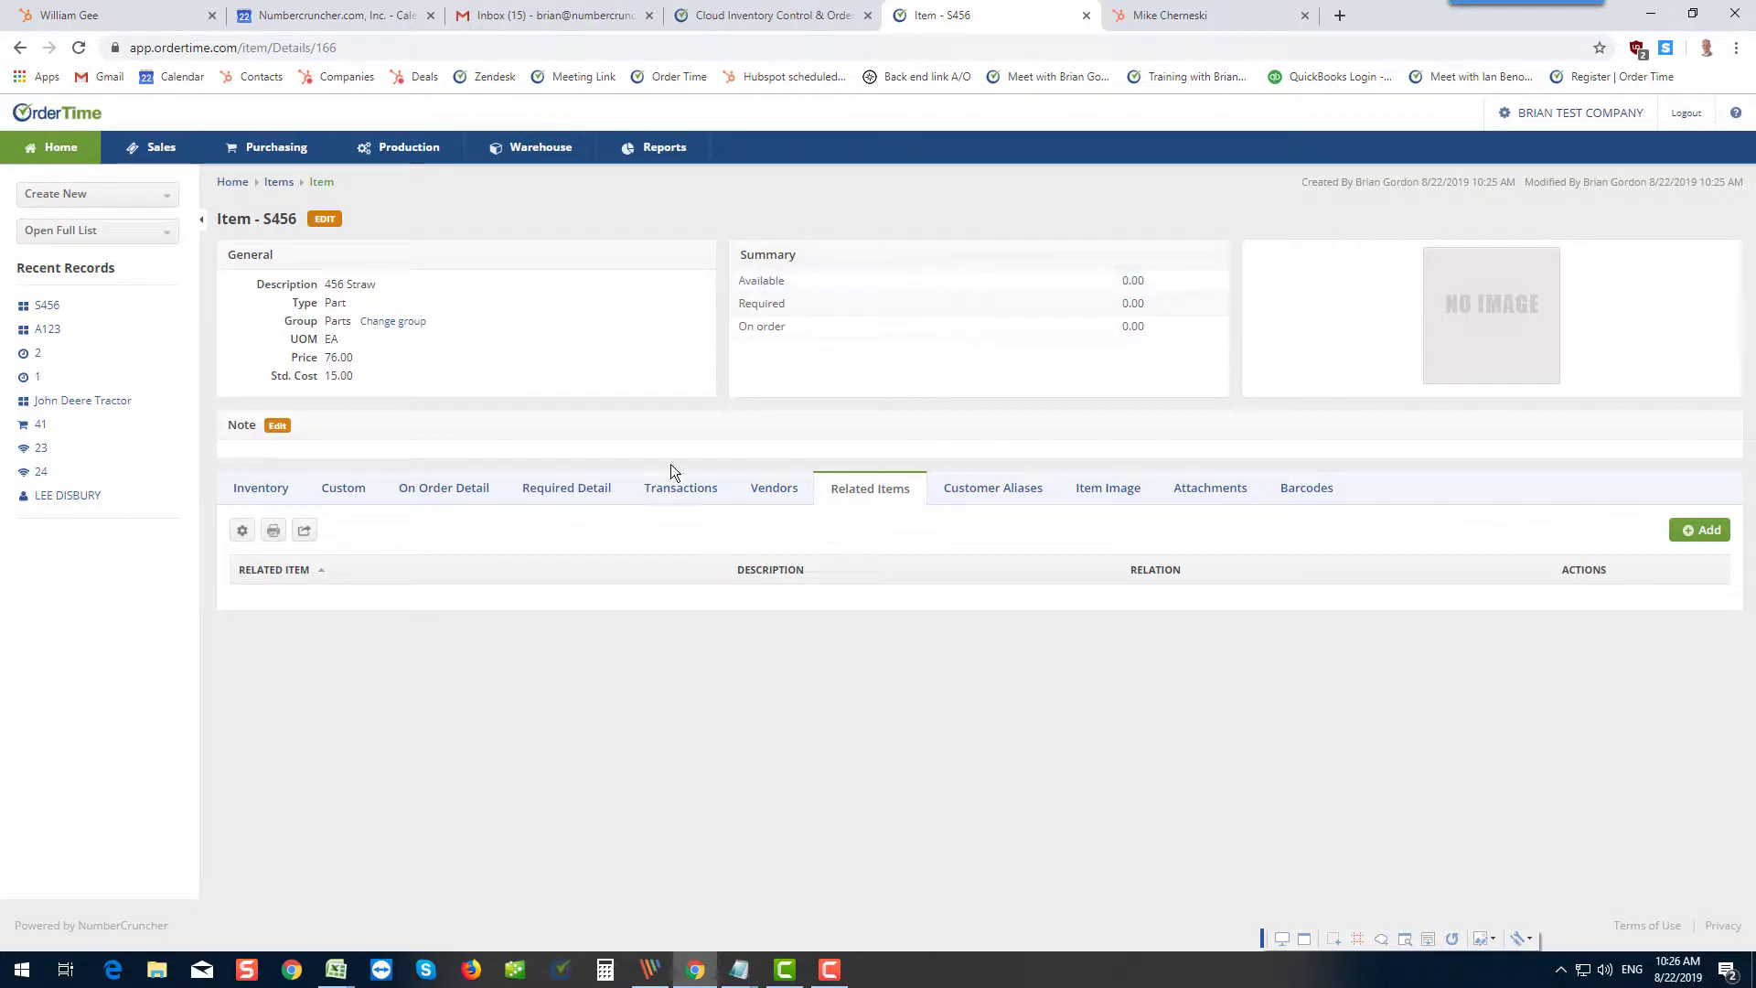
Edit item S456 (456 Straw) and view its purchasing details, reorder point 12 and UPC 345-9.
left_click(324, 219)
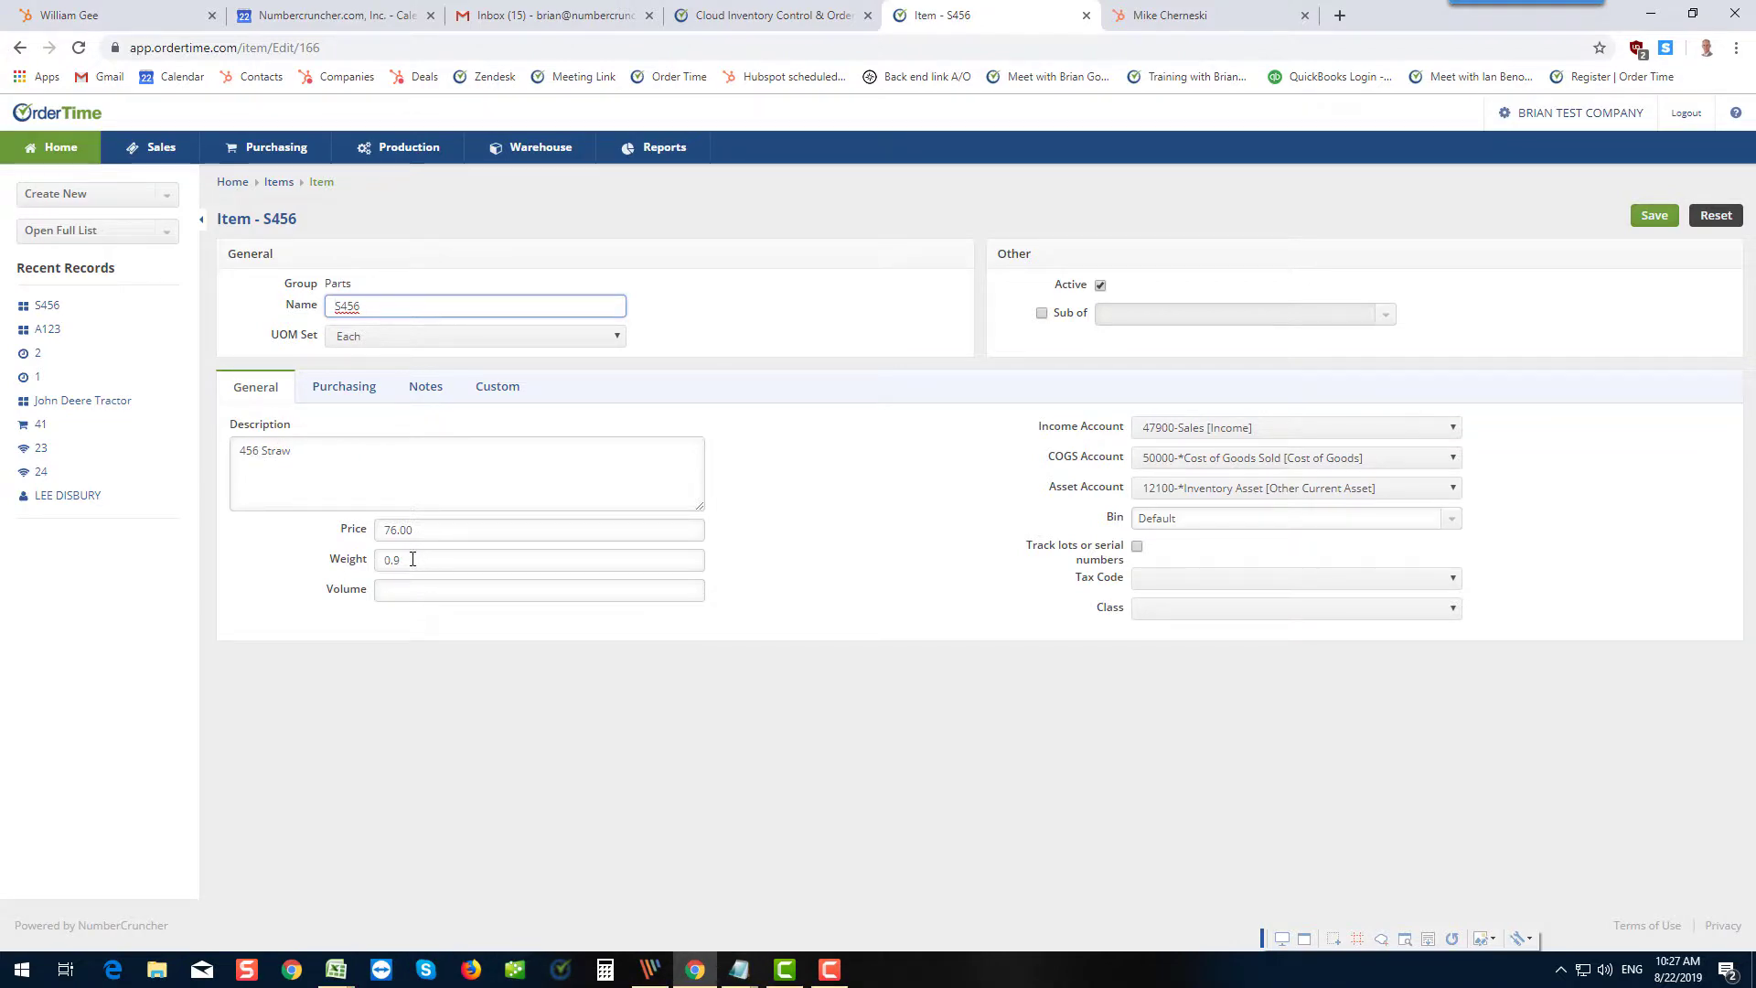
left_click(353, 391)
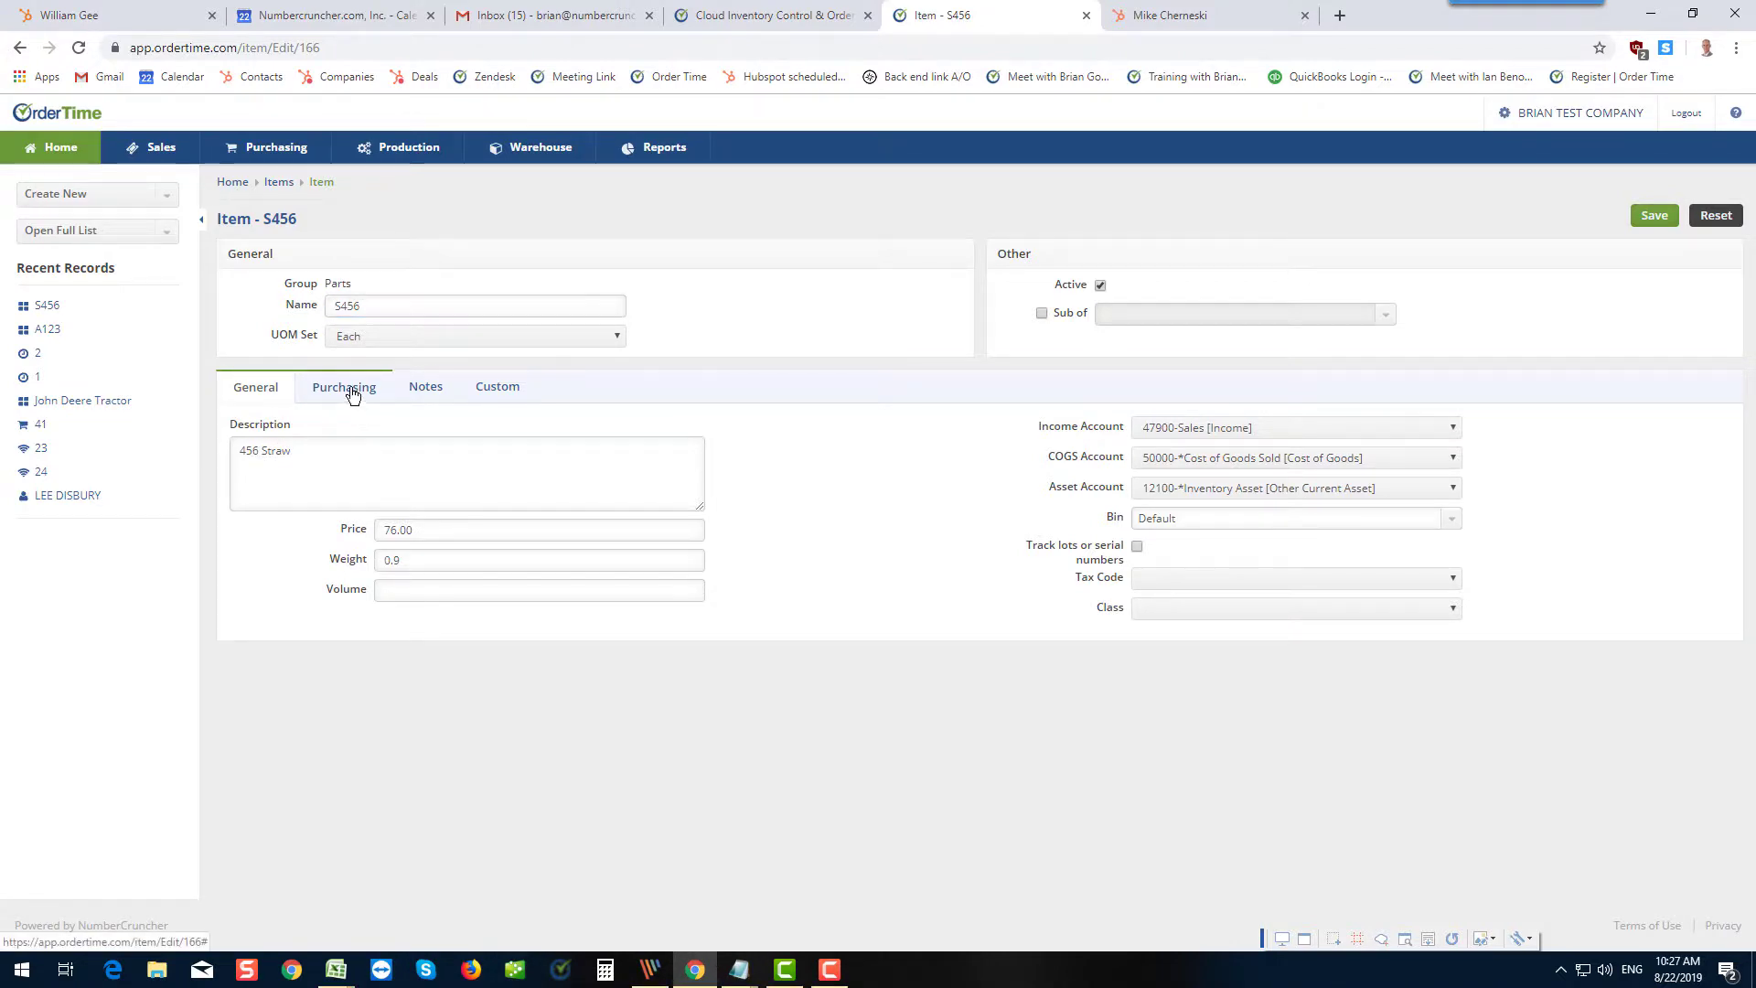